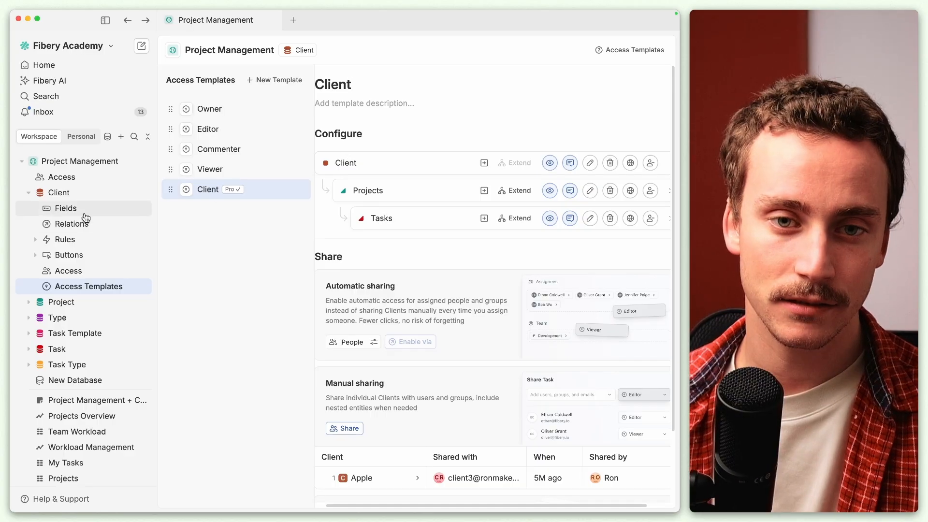
Add a text field named Internal Notes to the Client database
click(83, 211)
click(282, 81)
click(302, 110)
text(Internal Notes)
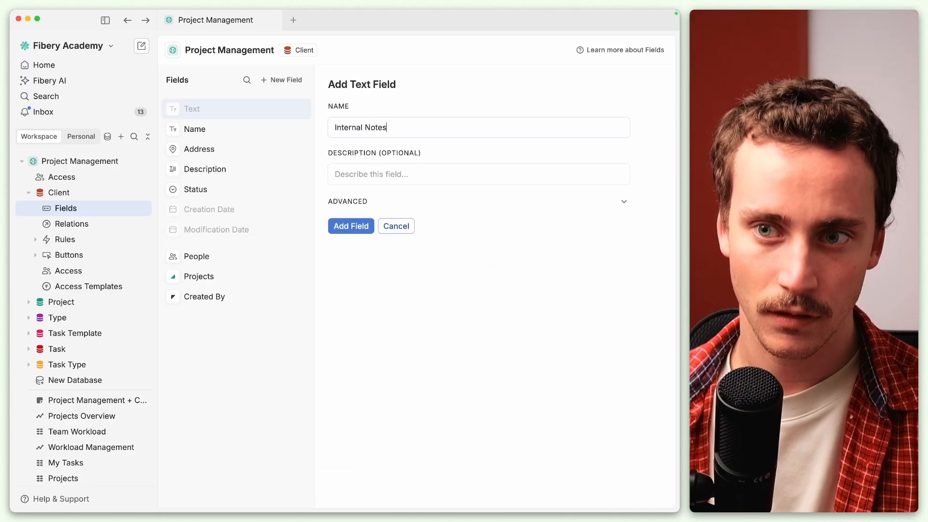
key(Return)
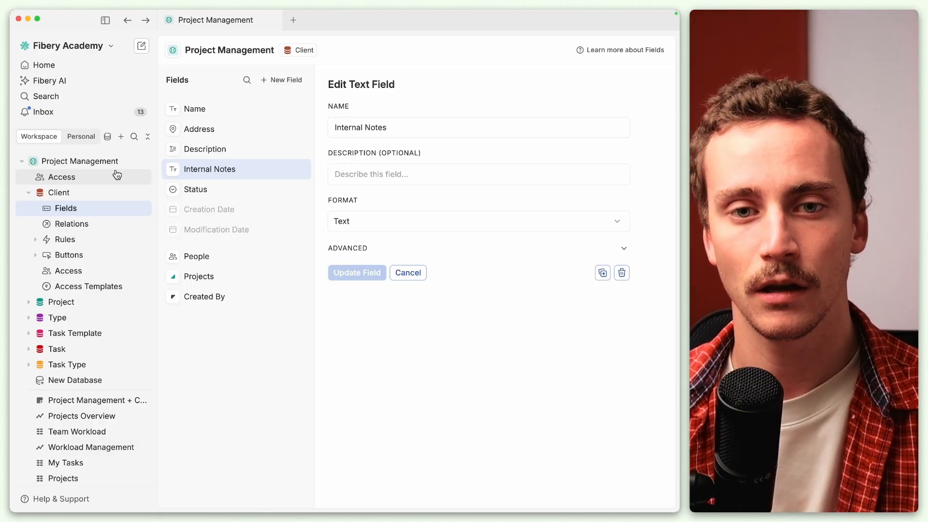
Create a database named Client Portal in the Project Management space and place it above the Client database
click(143, 161)
mouse_move(217, 181)
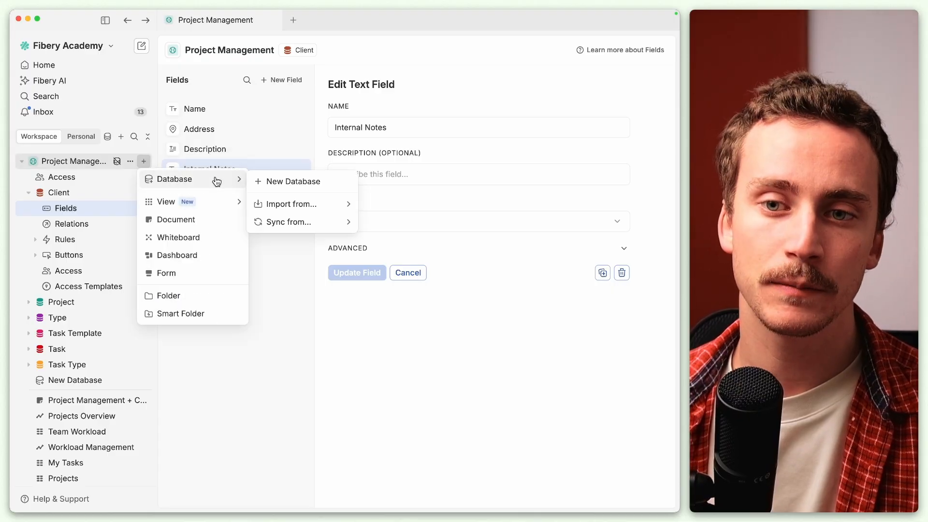
click(292, 181)
text(Clien)
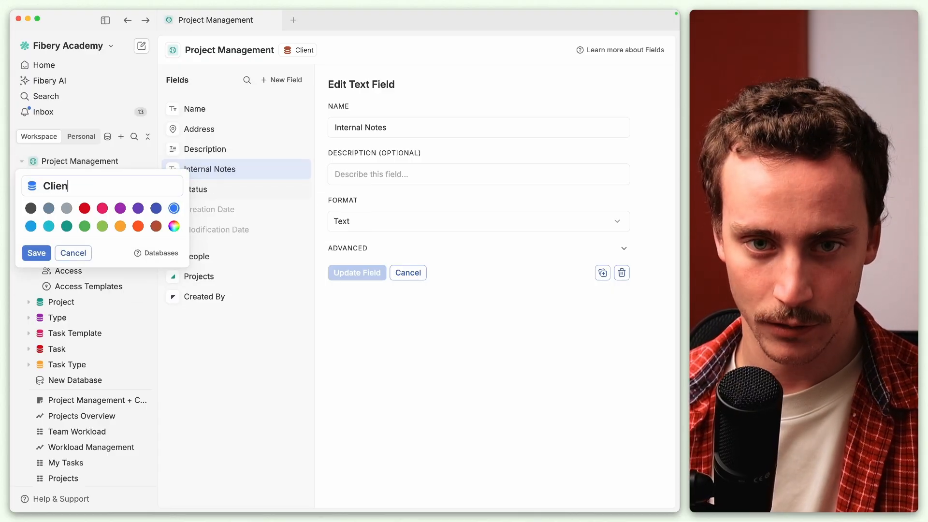
text(t Portal)
key(Return)
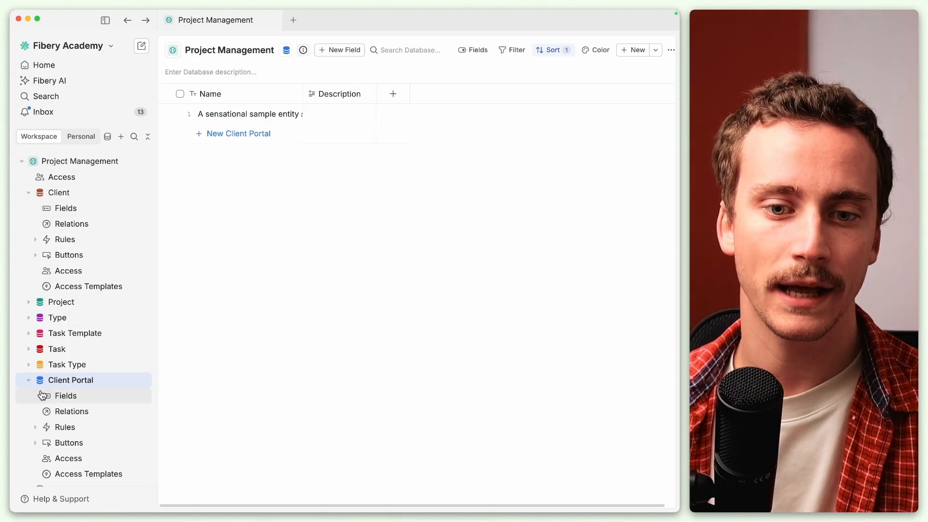
drag(55, 380, 70, 192)
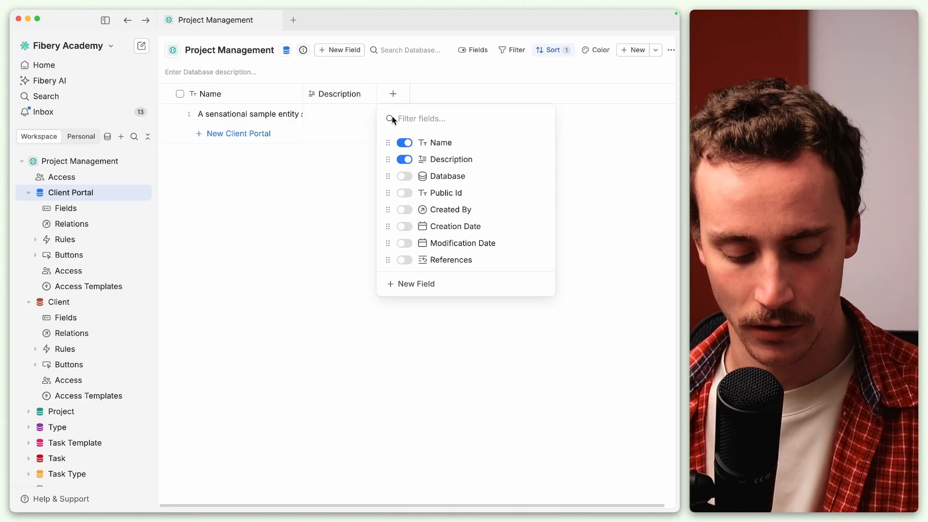
Add a relation field to the Client Portal database linking it one-to-one with the Client database
click(414, 284)
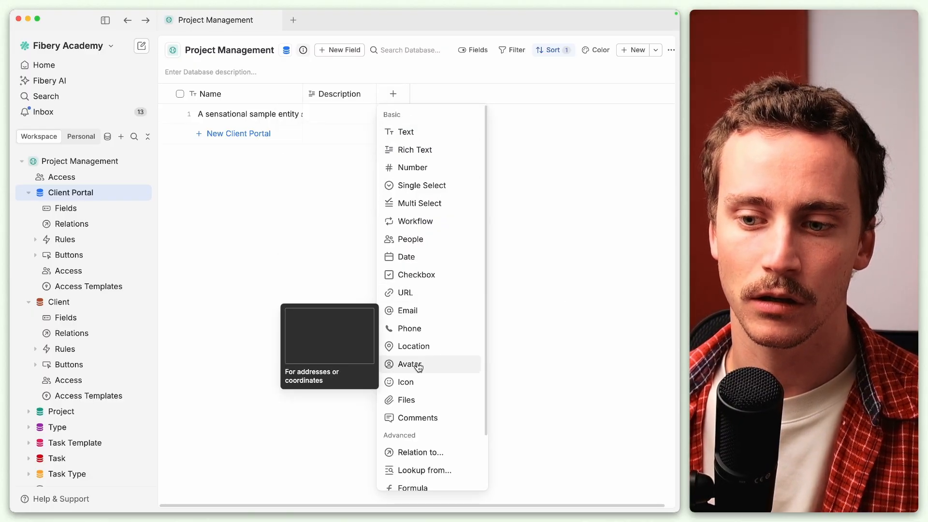
click(408, 451)
click(313, 164)
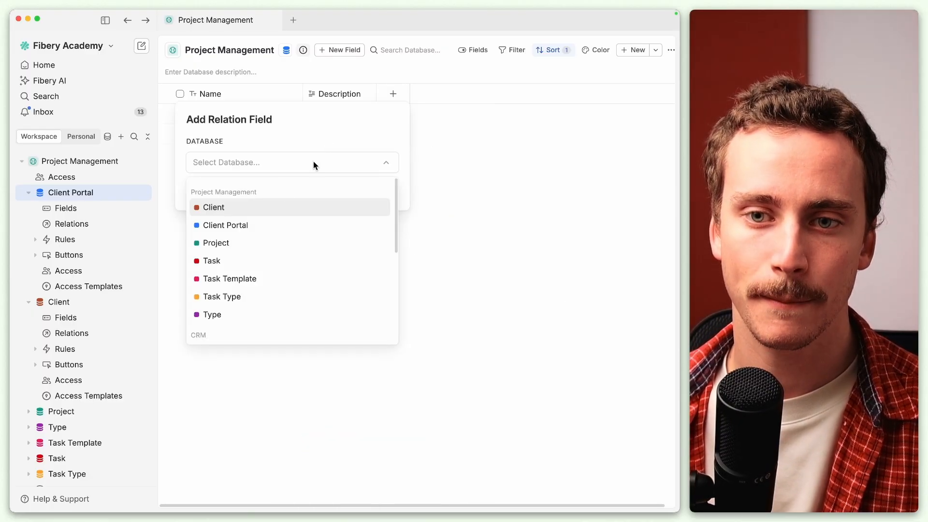
click(245, 209)
click(307, 216)
click(302, 246)
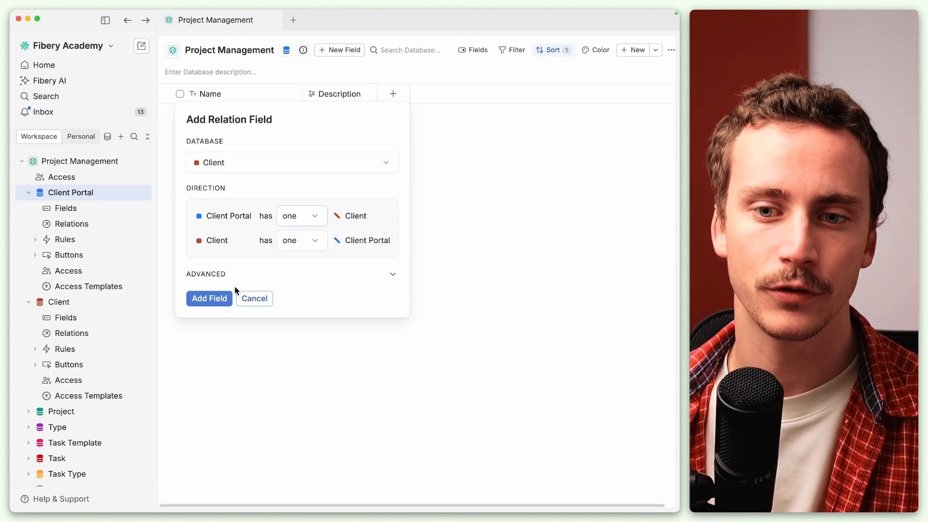
click(215, 297)
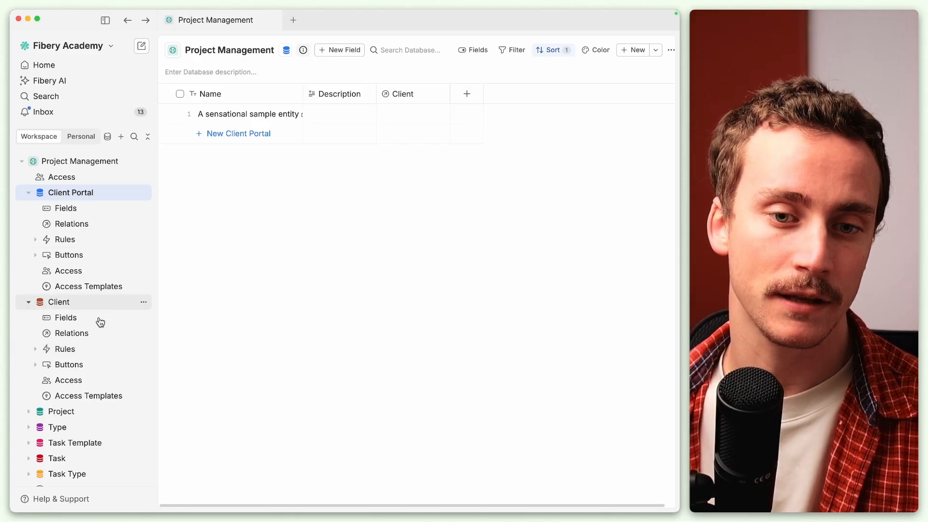
Start a rule named Create Client Portal on the Client database with the Client Created trigger
click(138, 351)
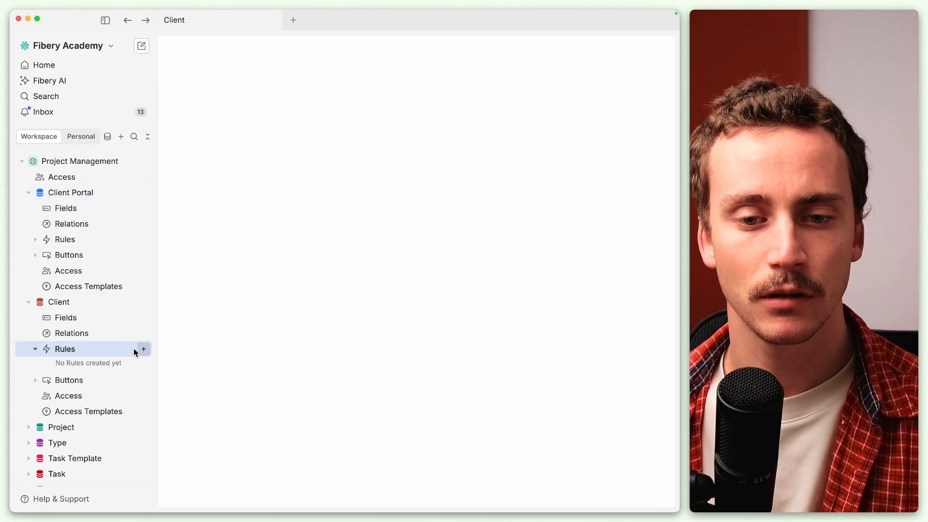
text(Cfea)
key(BackSpace)
key(BackSpace)
text(rea)
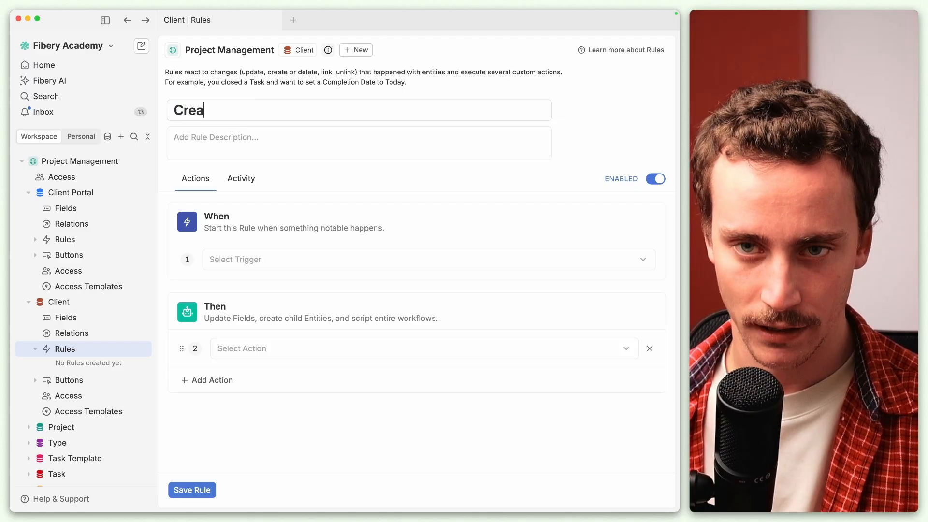
text(te Client Portal)
click(261, 260)
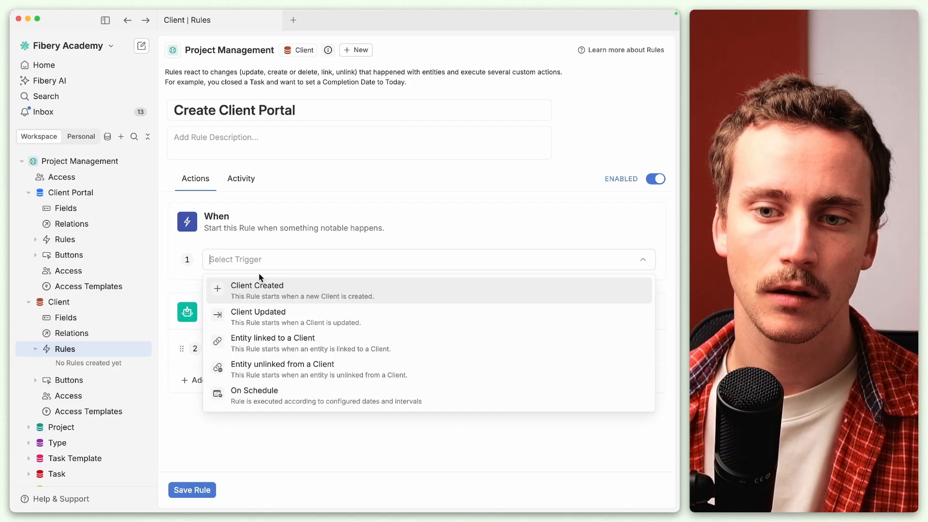
click(290, 289)
Set the rule's action to Add Client Portal with no field values and save the rule
click(253, 428)
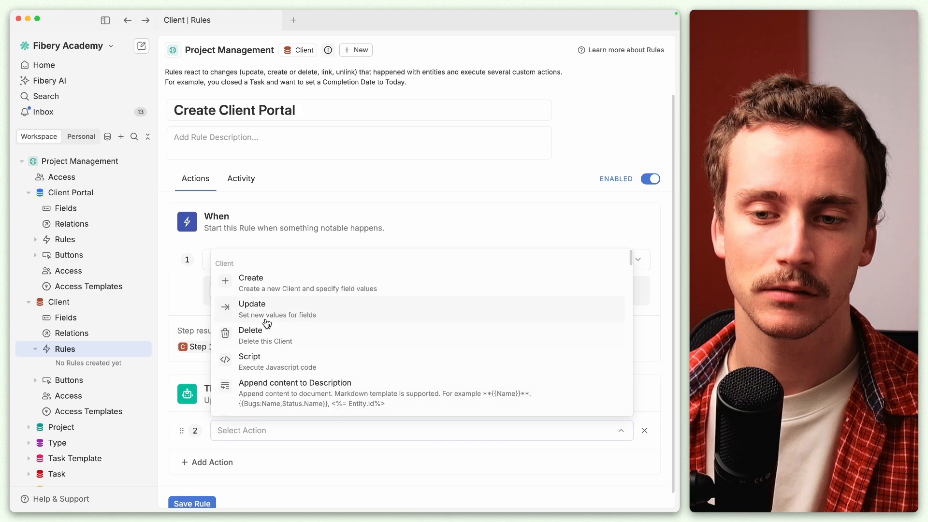
text(add)
click(272, 289)
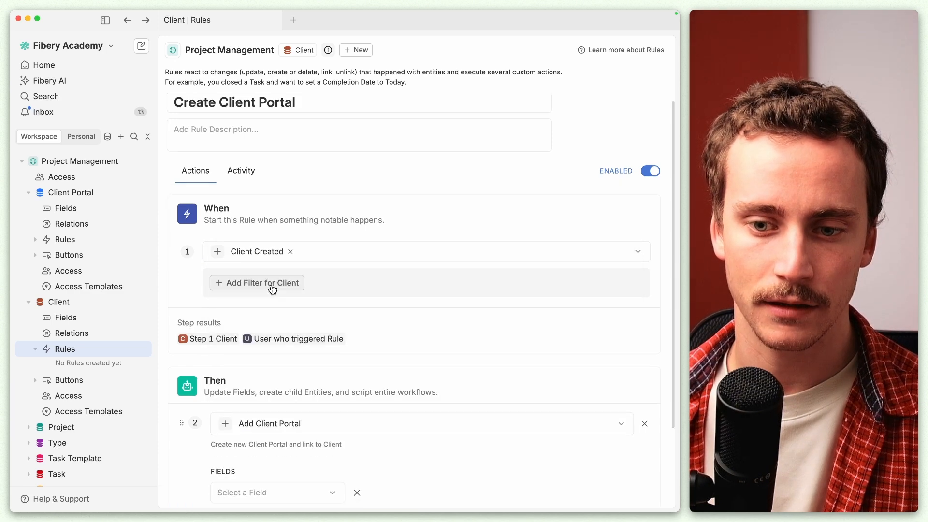
scroll(266, 363, down, 3)
click(263, 392)
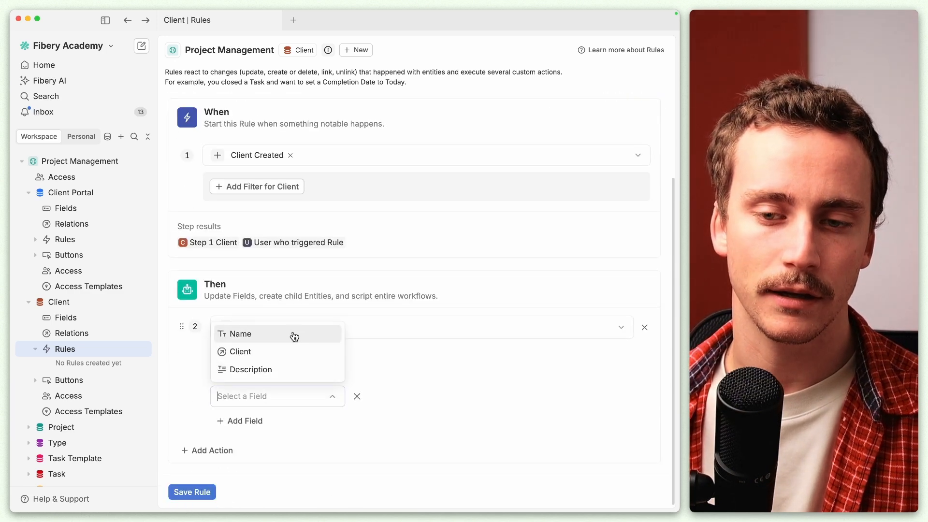
click(412, 375)
click(357, 396)
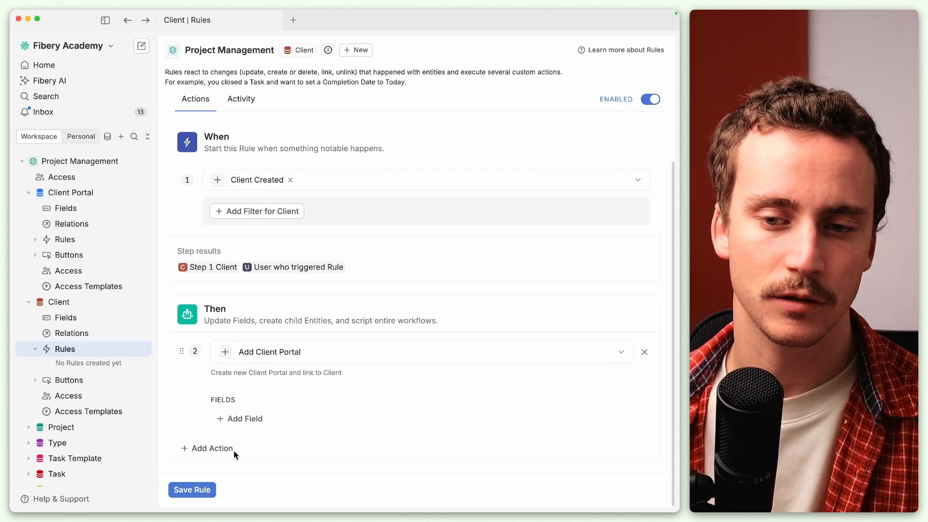
click(203, 489)
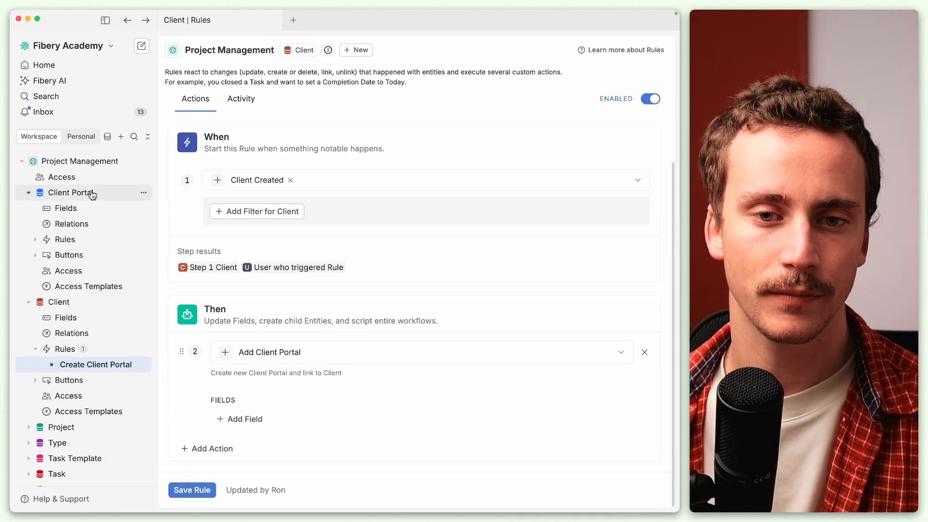
Delete the sample entity from the Client Portal database
click(73, 307)
click(71, 194)
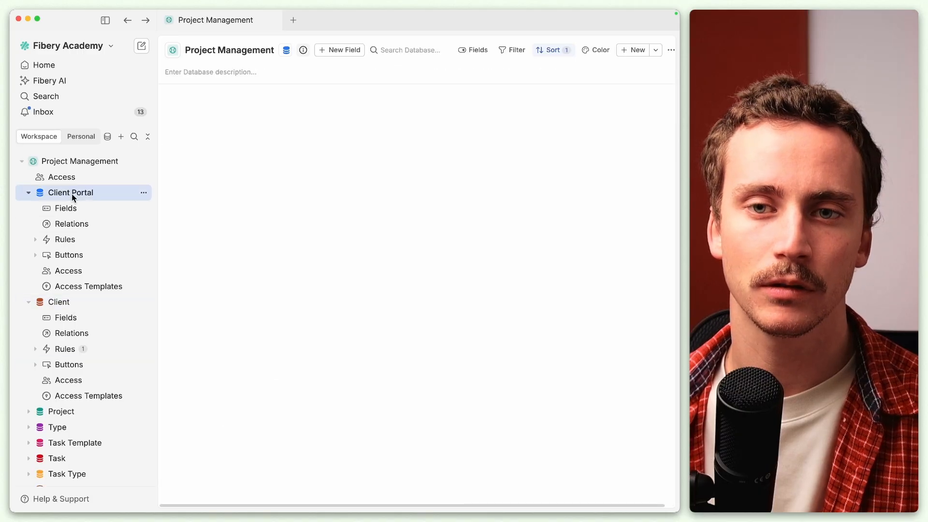
right_click(248, 112)
click(282, 311)
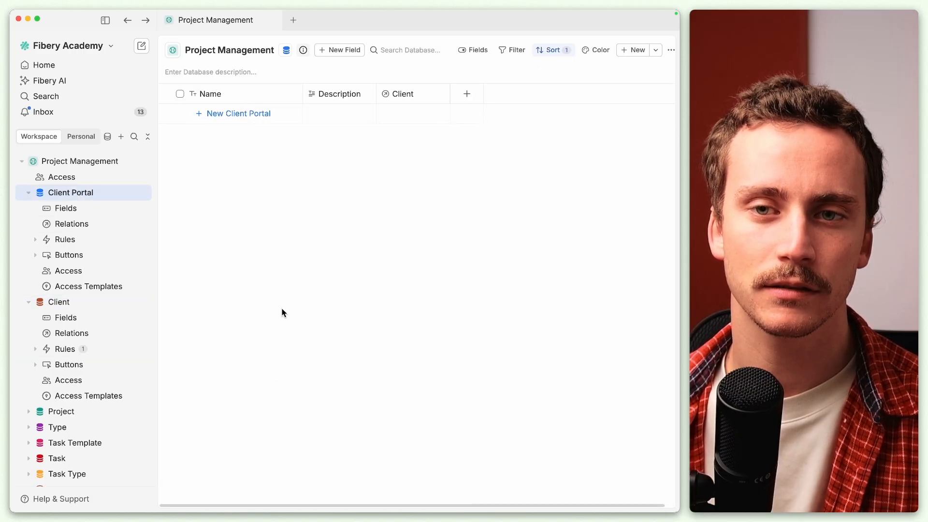
Create a new client named Microsoft in the Client database
key(super+bracketleft)
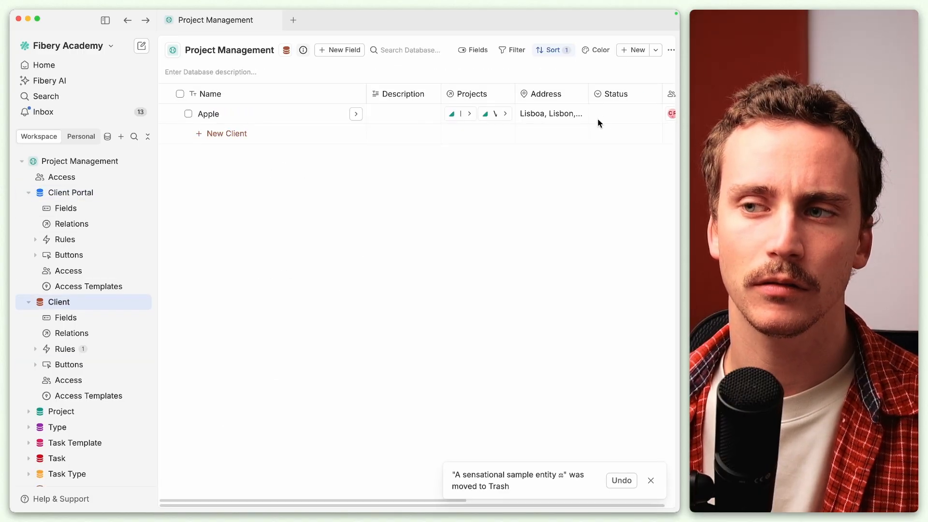
click(632, 49)
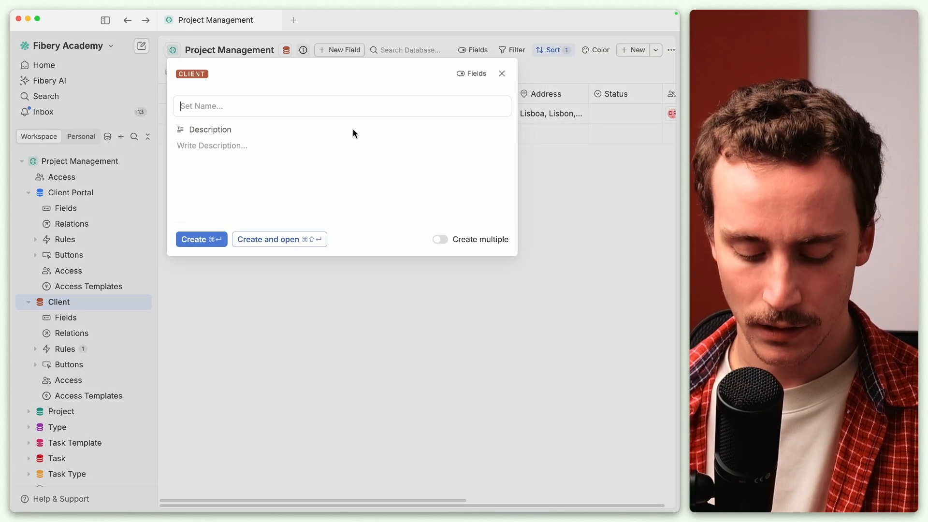
text(Ne)
key(BackSpace)
key(BackSpace)
text(Mi)
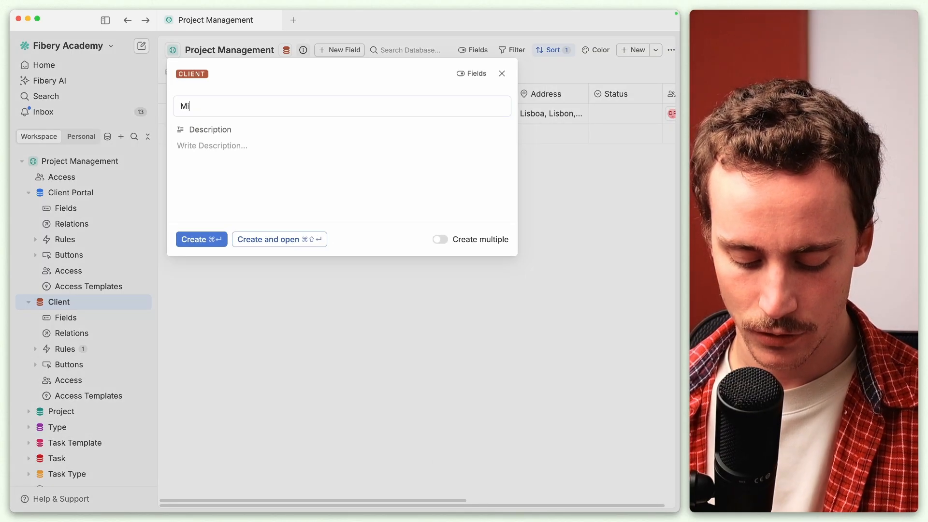
text(crosoft)
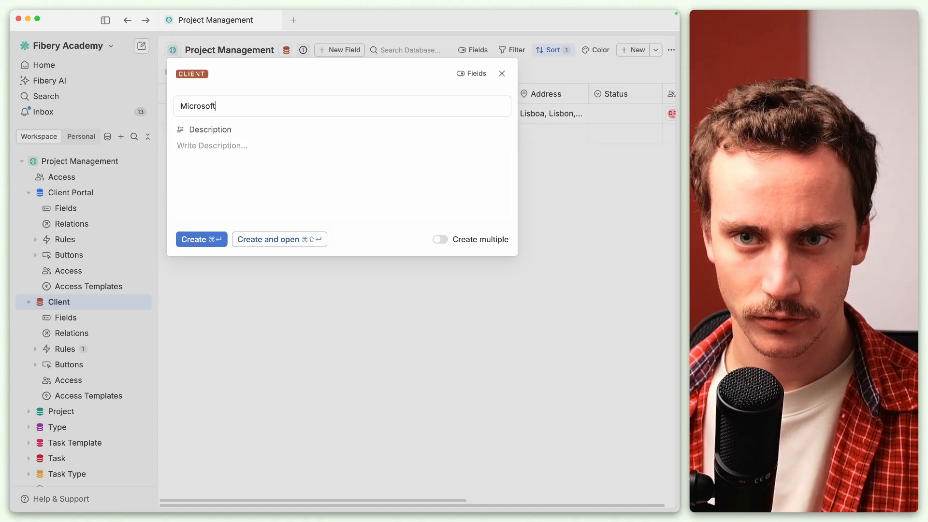
key(super+Return)
Open Microsoft's linked client portal and generate its name with the formula Client.Name + " Poral"
scroll(539, 134, right, 5)
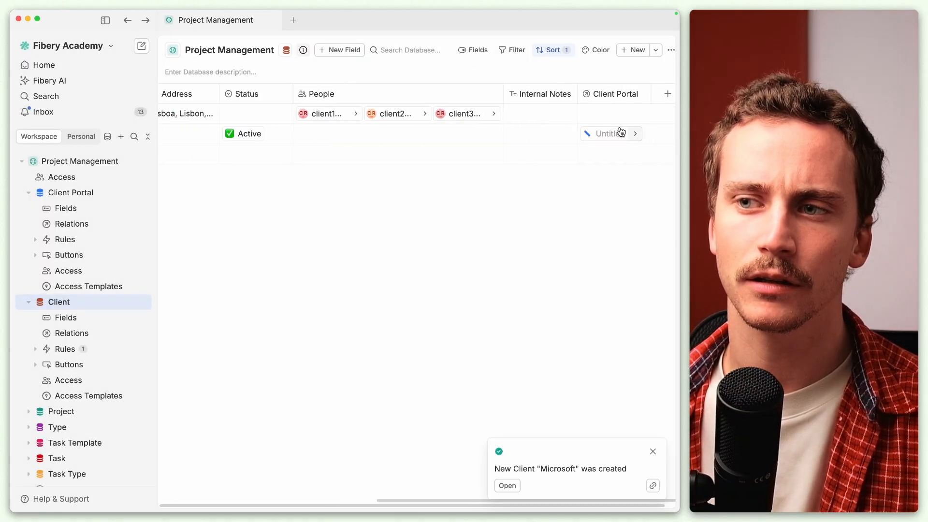
click(635, 135)
click(664, 65)
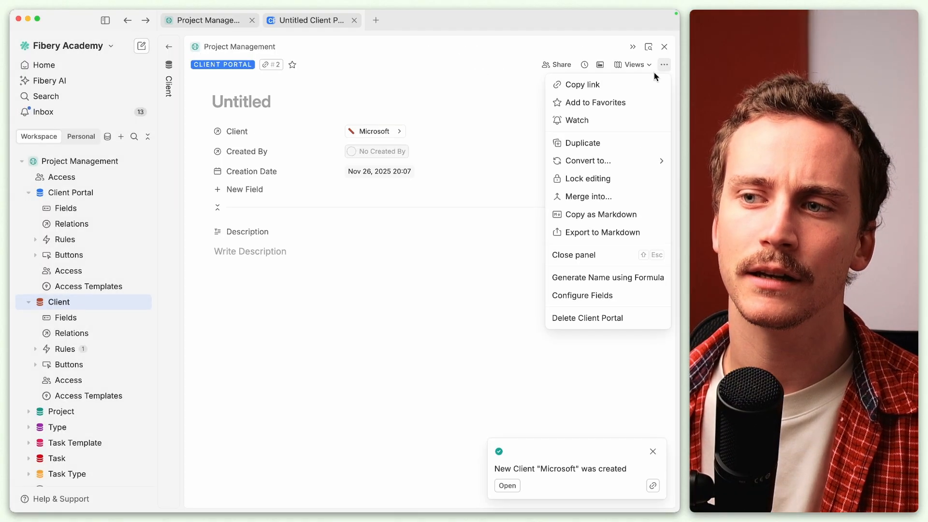
click(574, 279)
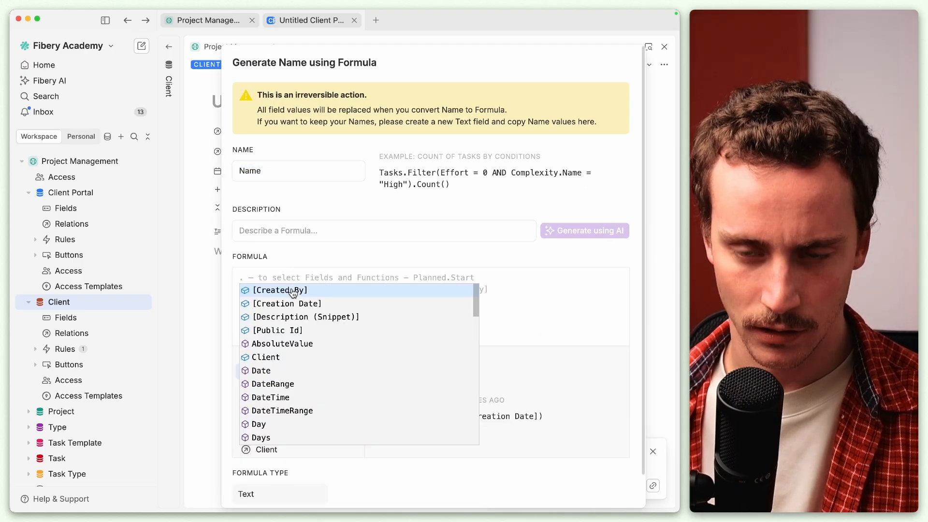
text(Client.Name + )
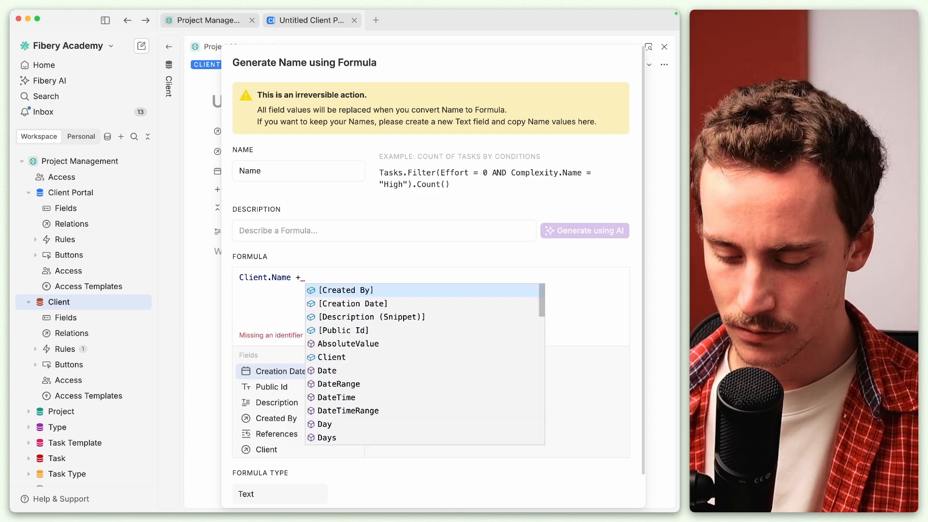
text(" " +)
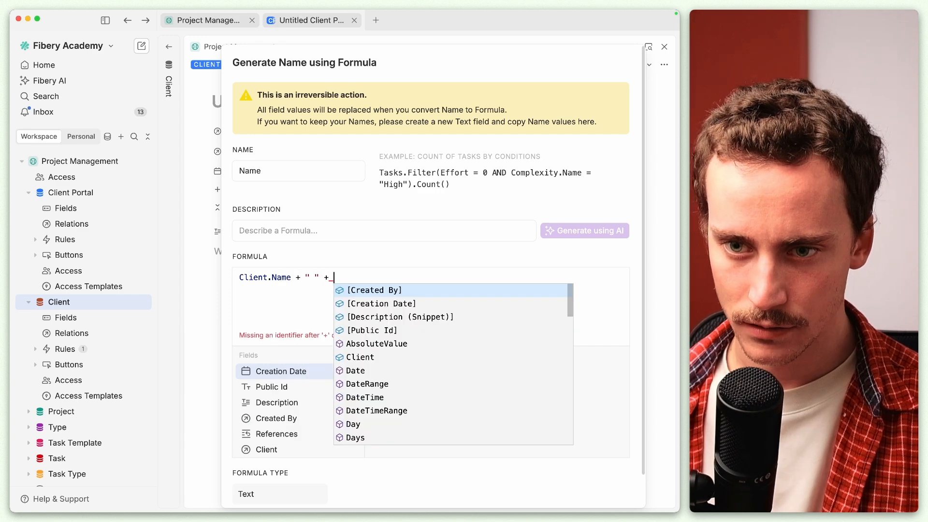
key(BackSpace)
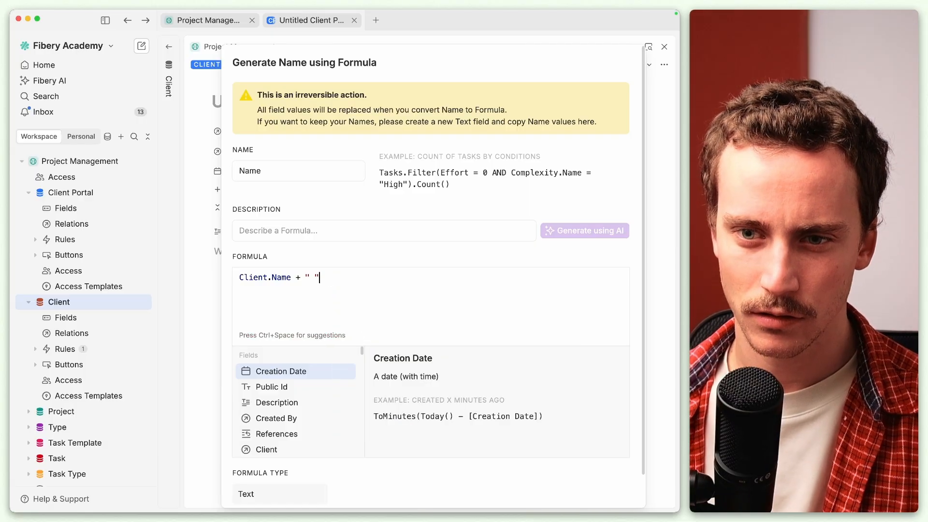
text(Poral)
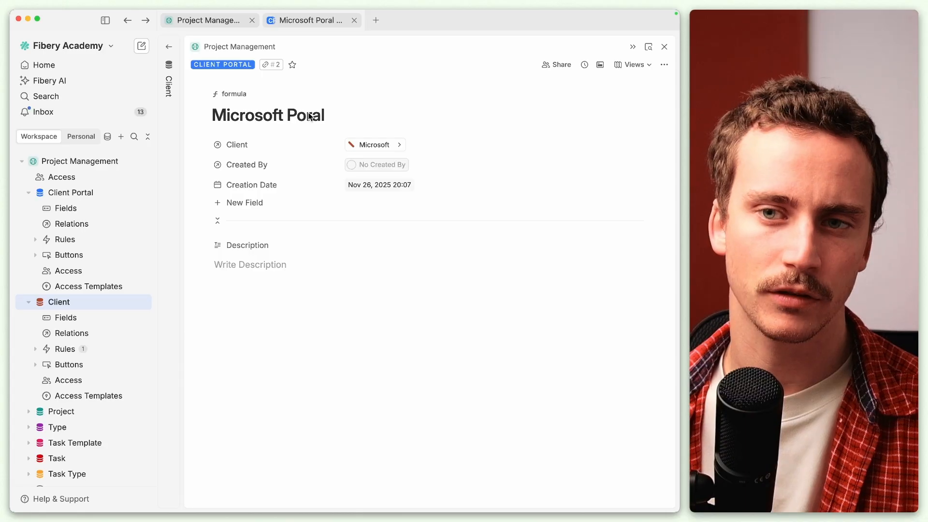
Correct the client portal's name formula to Client.Name + " Portal" and update it
click(664, 64)
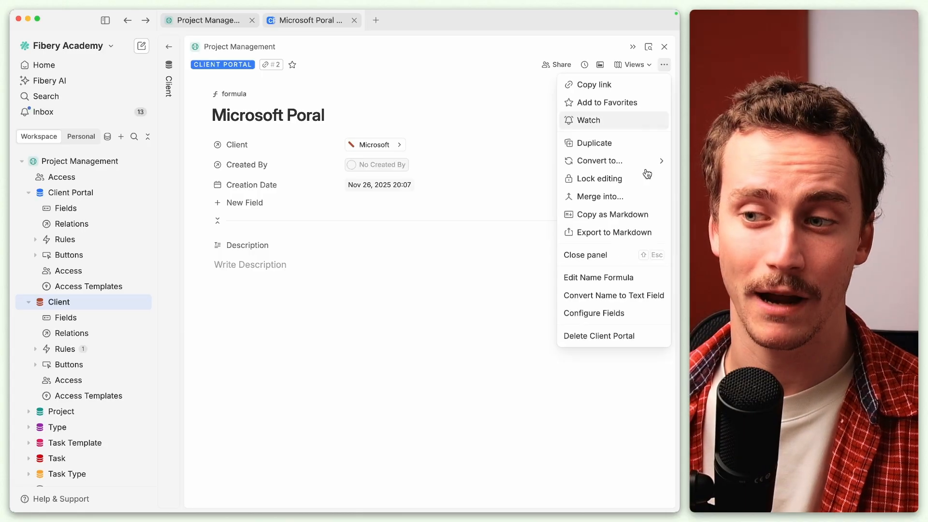
click(608, 286)
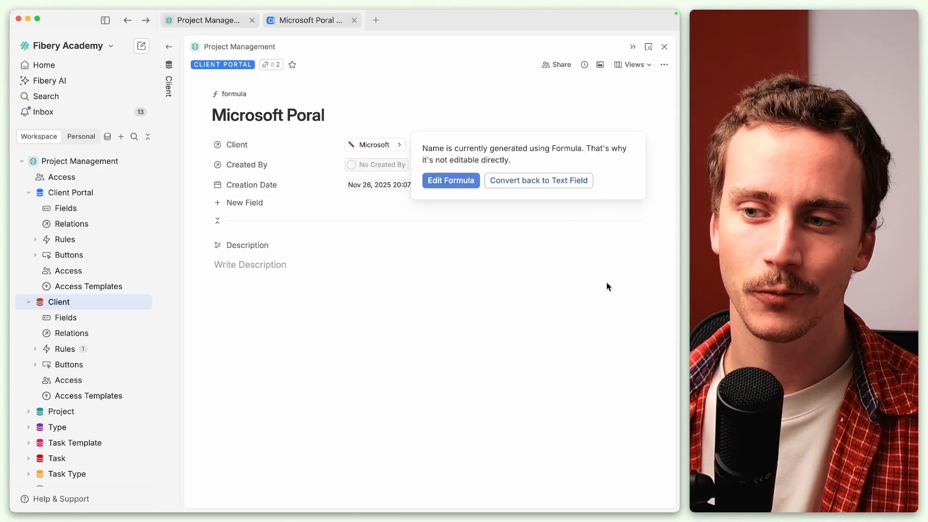
click(451, 180)
click(327, 241)
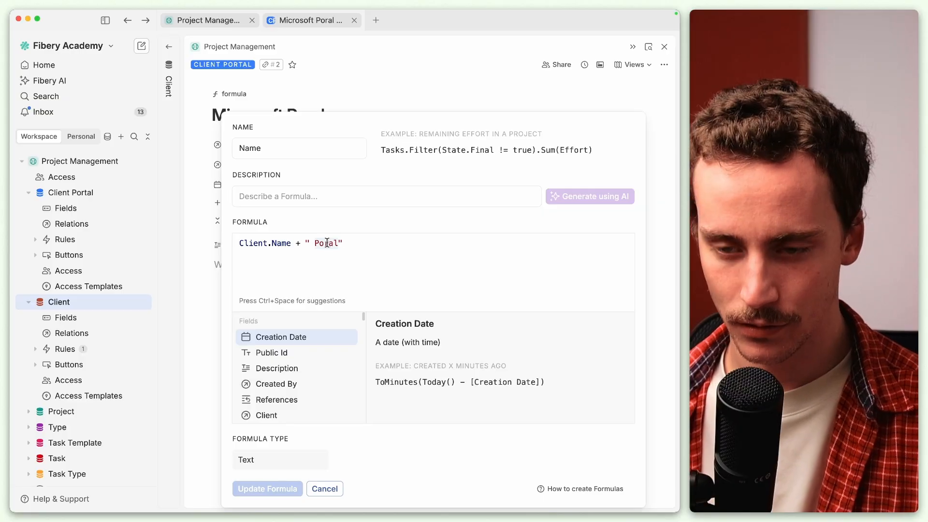
text(t)
click(265, 489)
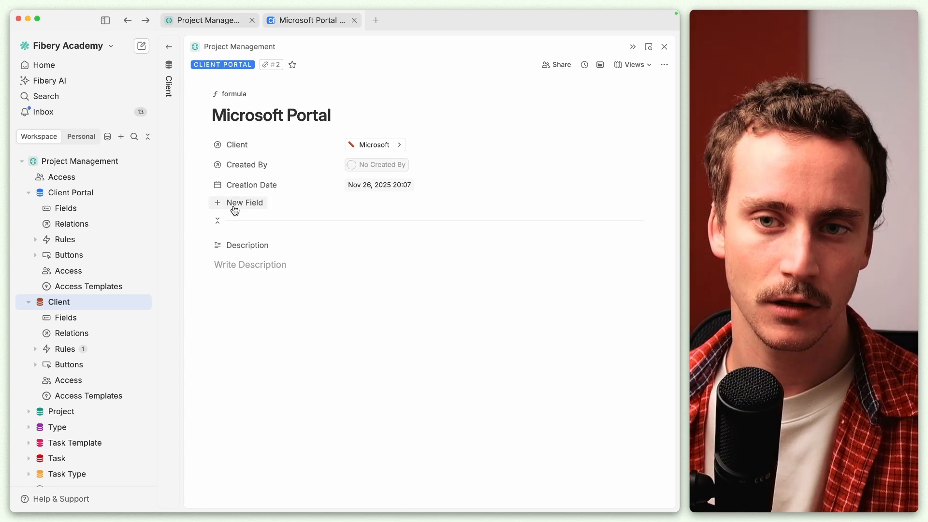
Add a lookup field named Client Projects to Client Portal, pulling Projects through the Client relation
click(251, 209)
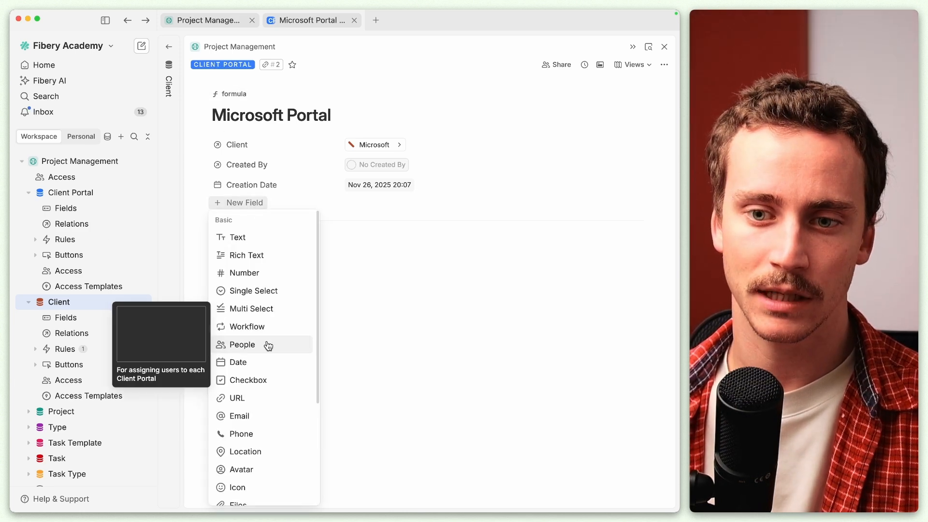
scroll(263, 416, down, 3)
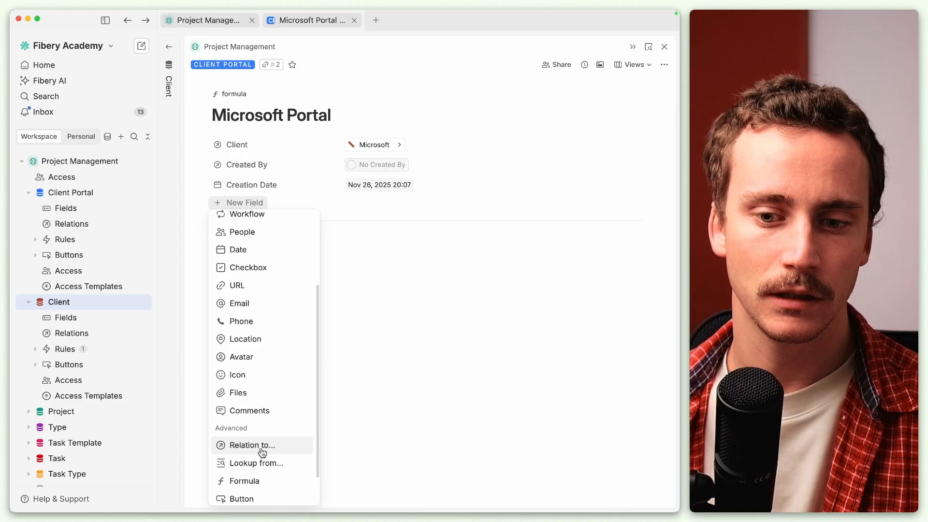
click(255, 463)
click(288, 274)
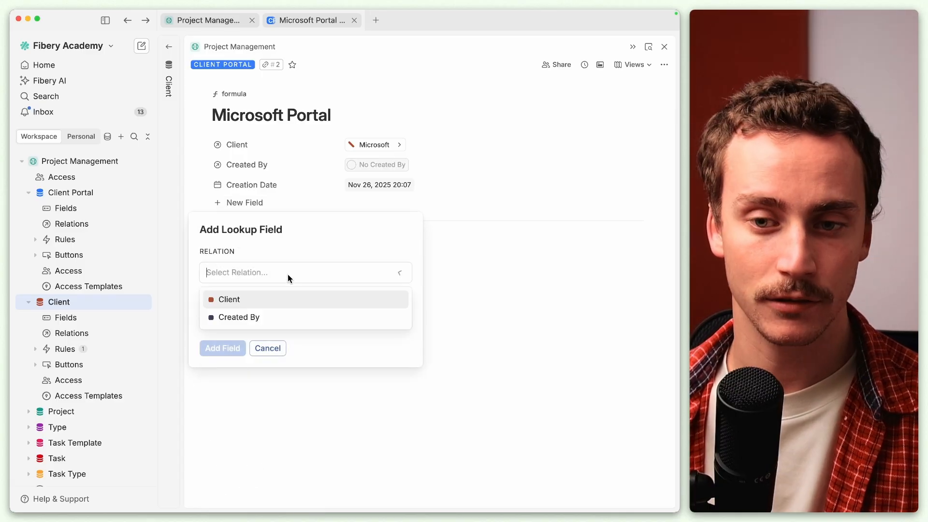
click(263, 298)
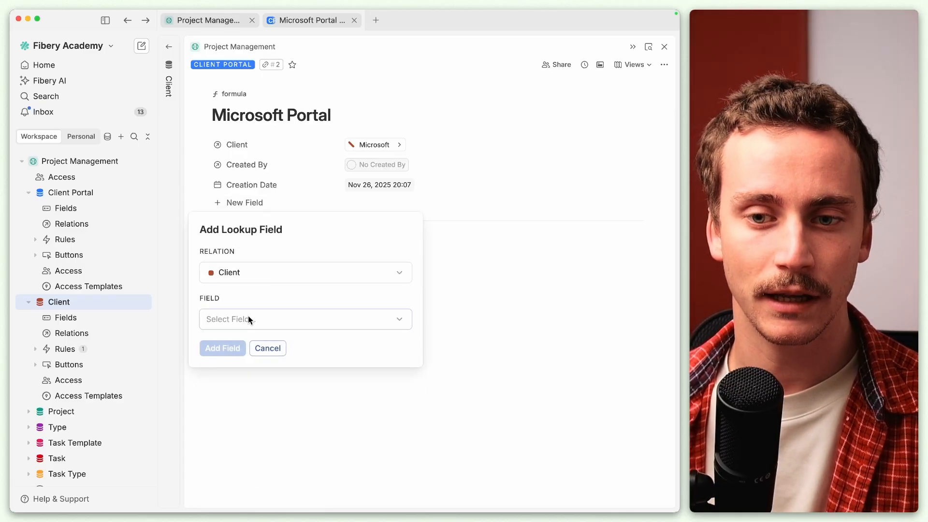
click(248, 317)
click(236, 470)
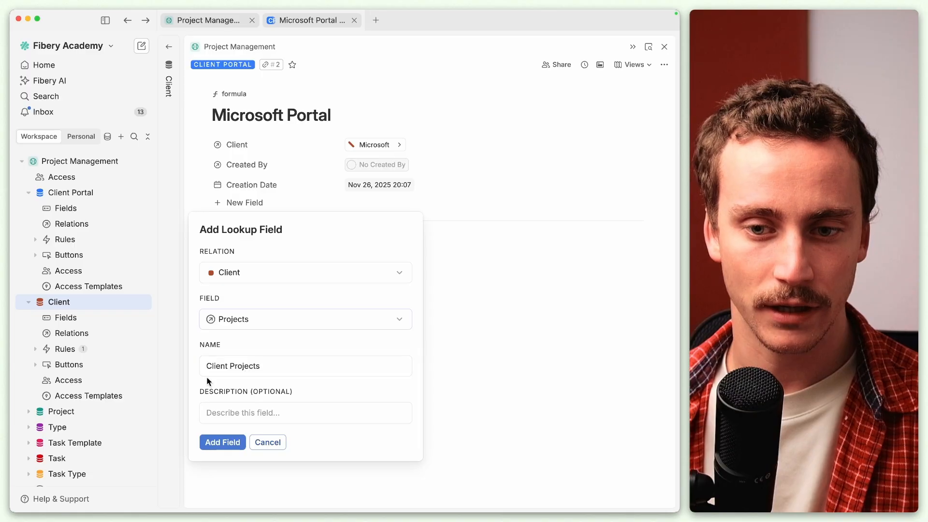
click(227, 443)
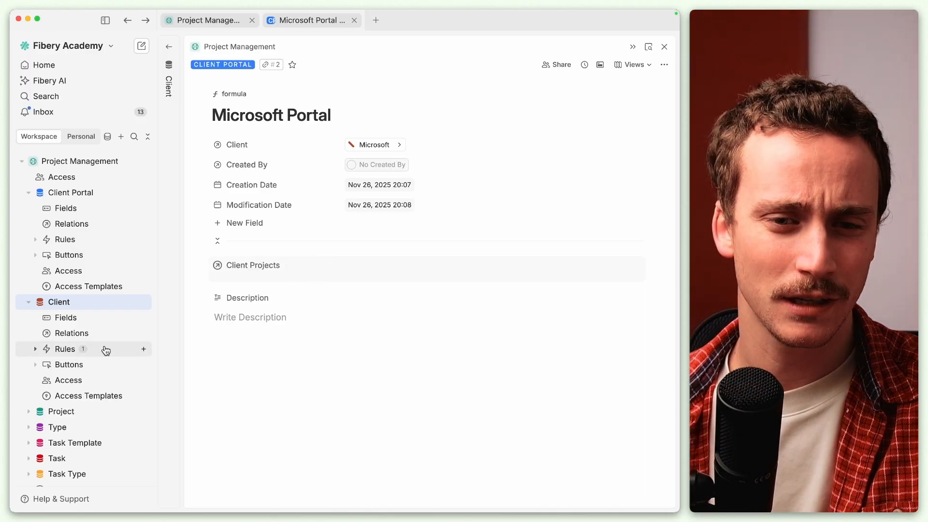
Draft a Client Portal access template extended to Client and its Projects, and discard the unsaved draft
click(89, 385)
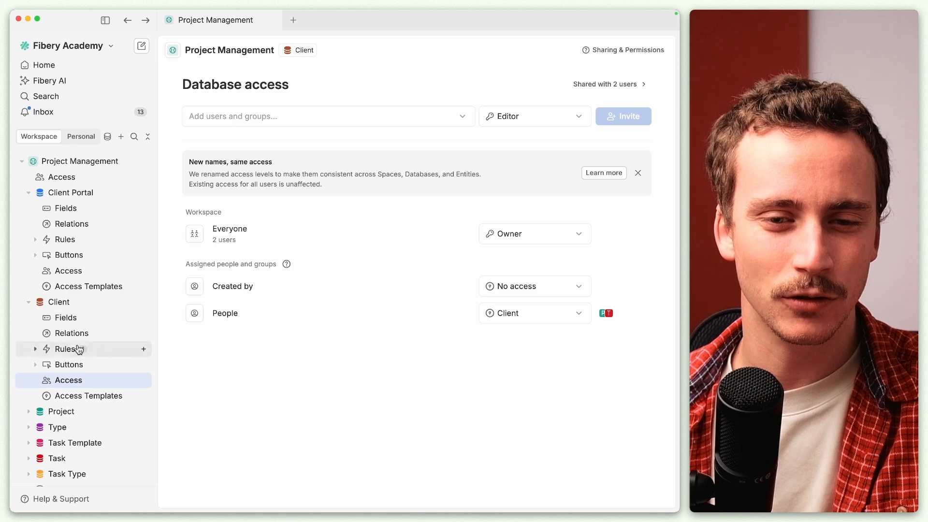
click(78, 396)
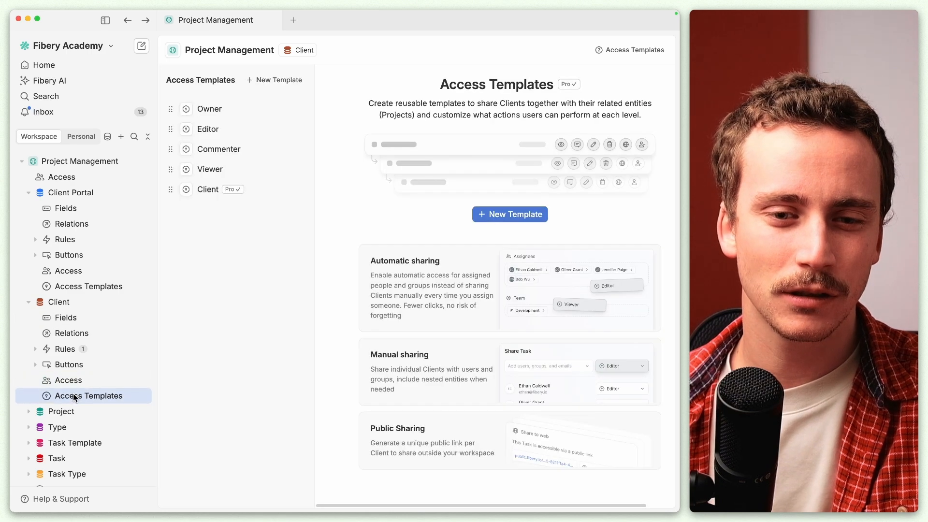
click(78, 287)
click(274, 79)
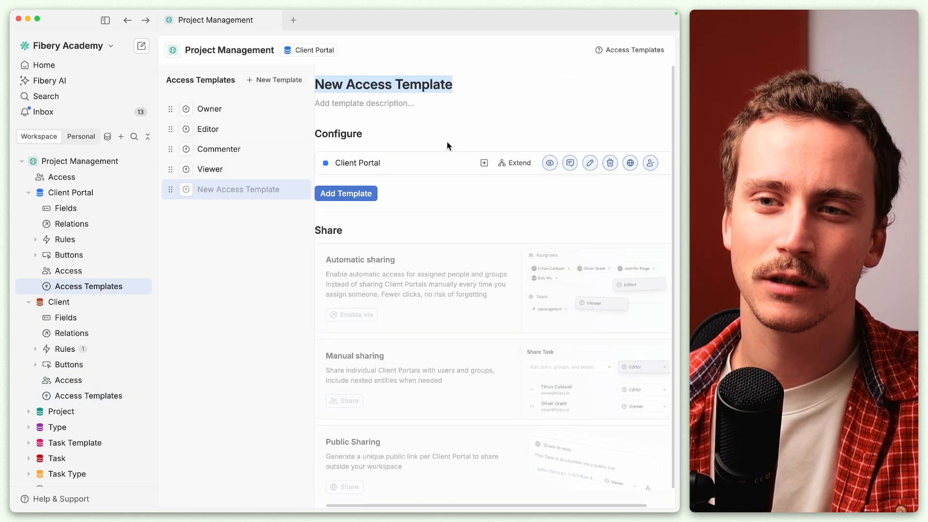
click(510, 162)
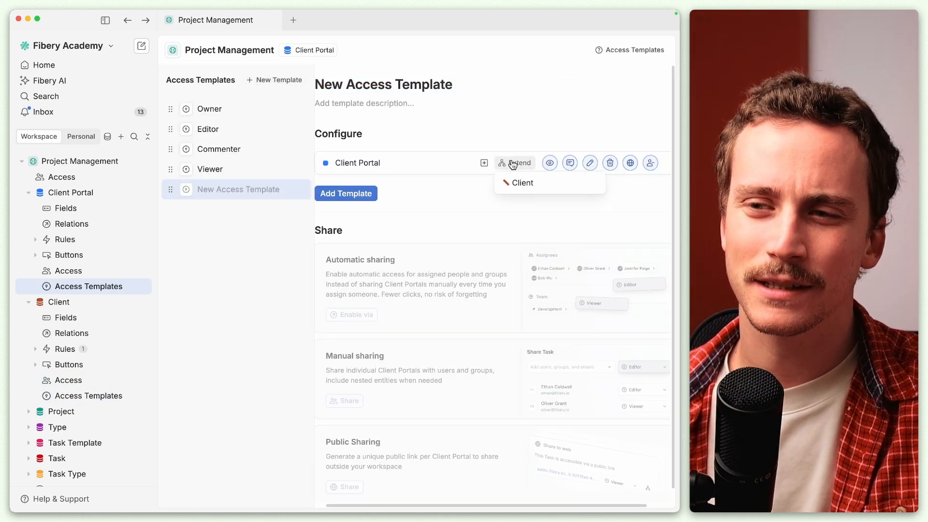
click(523, 184)
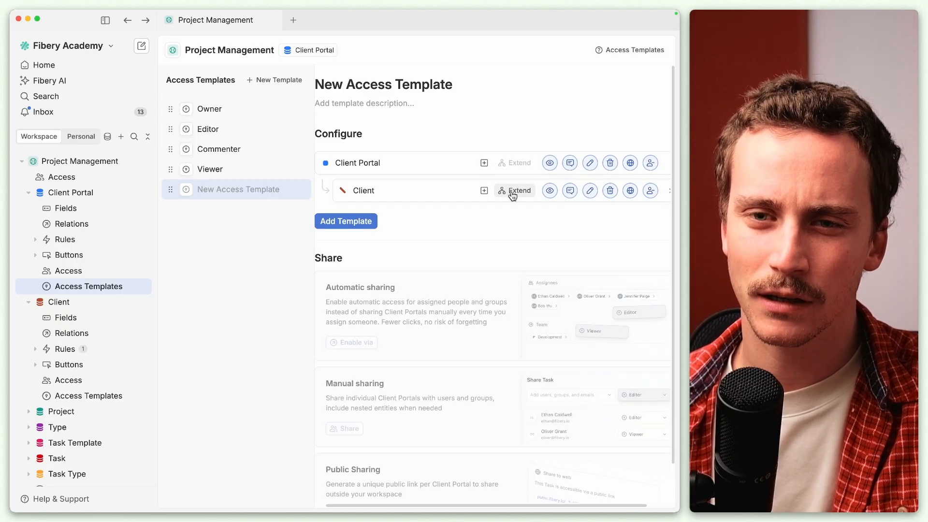
click(513, 193)
click(514, 210)
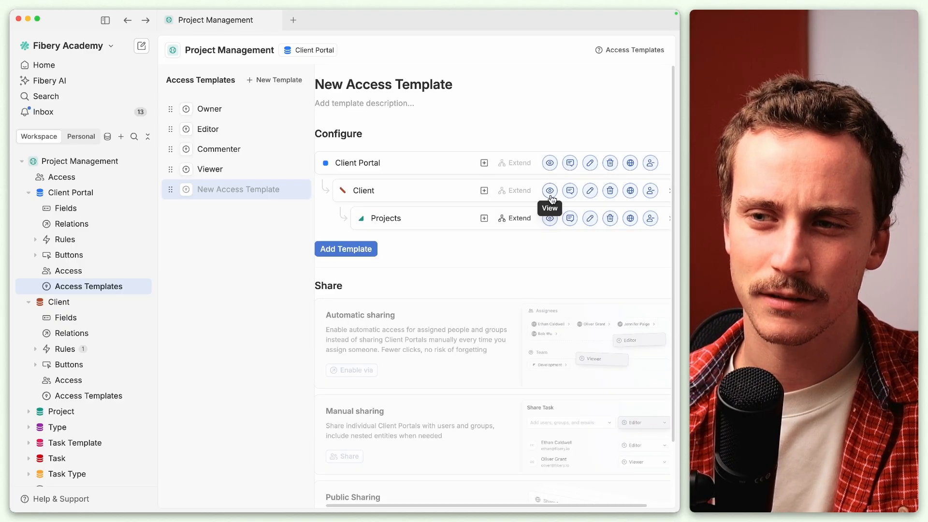
click(104, 194)
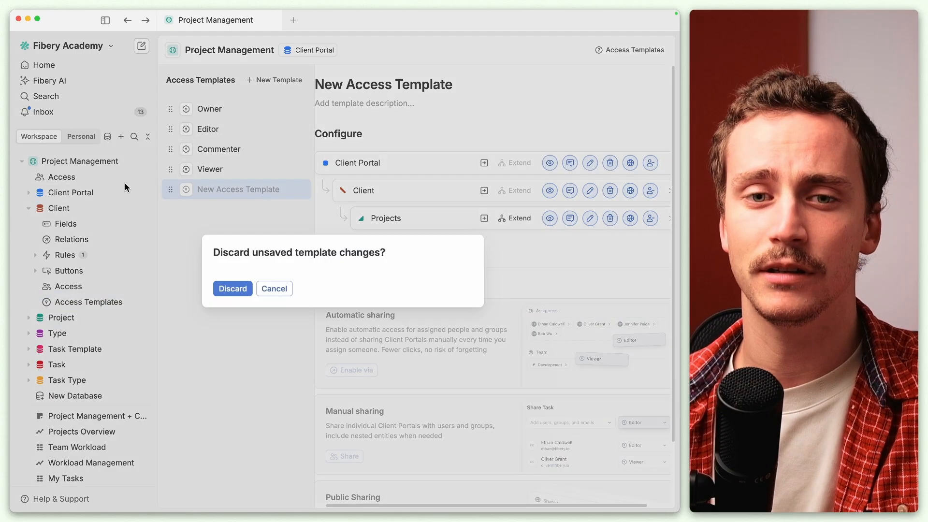
click(237, 290)
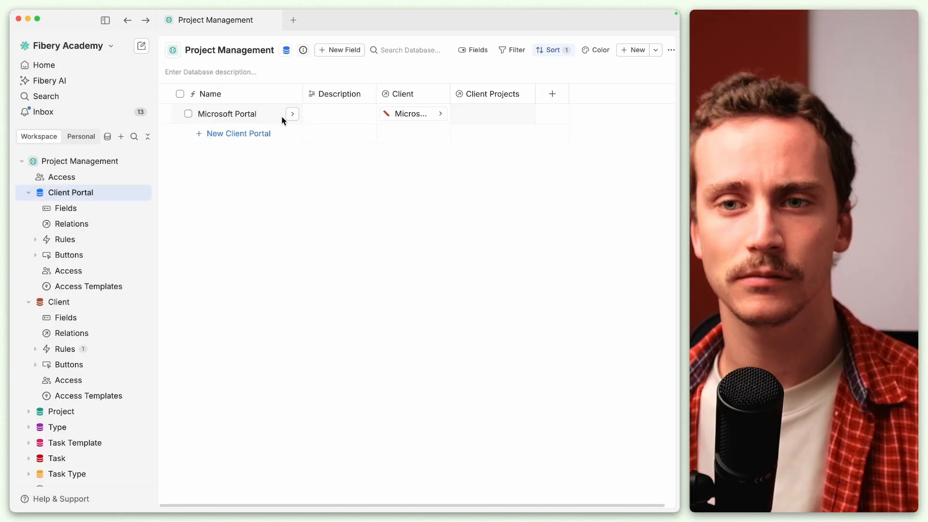
Open Microsoft Portal from the Client Portal database and share it with the first client guest as Editor
click(293, 114)
click(556, 64)
click(319, 262)
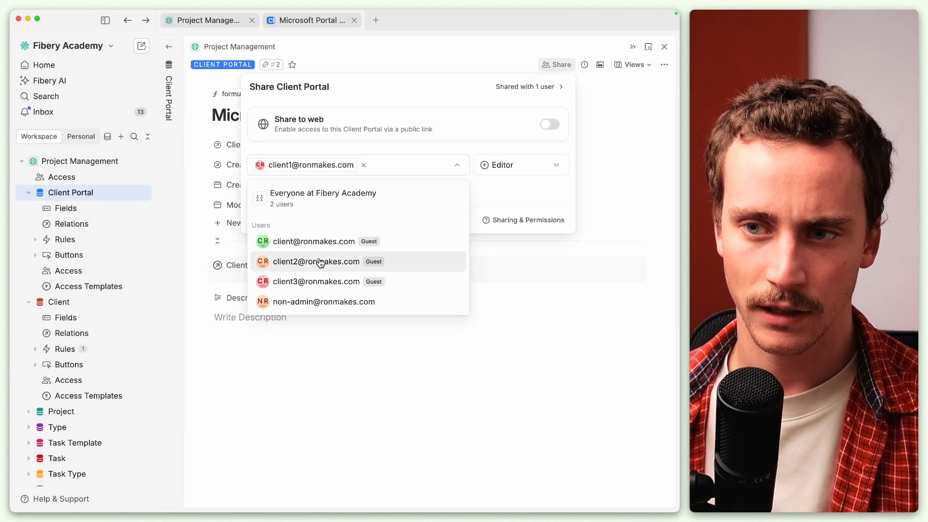
click(522, 186)
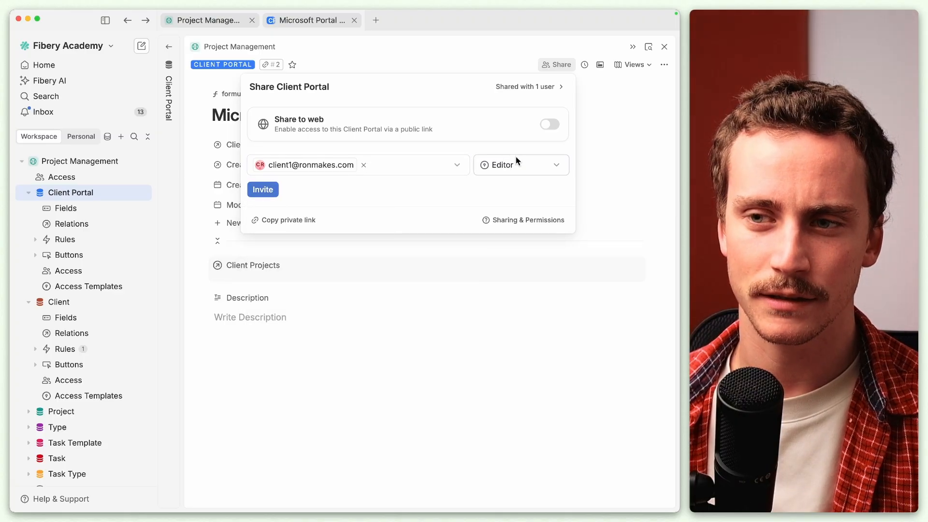
Open the linked Microsoft client and create an untitled project in its Projects table
click(400, 148)
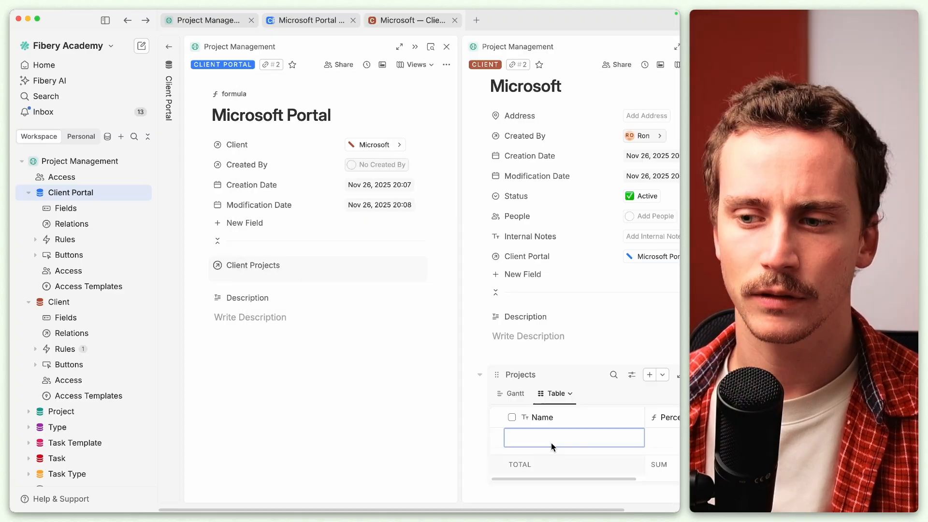
click(551, 443)
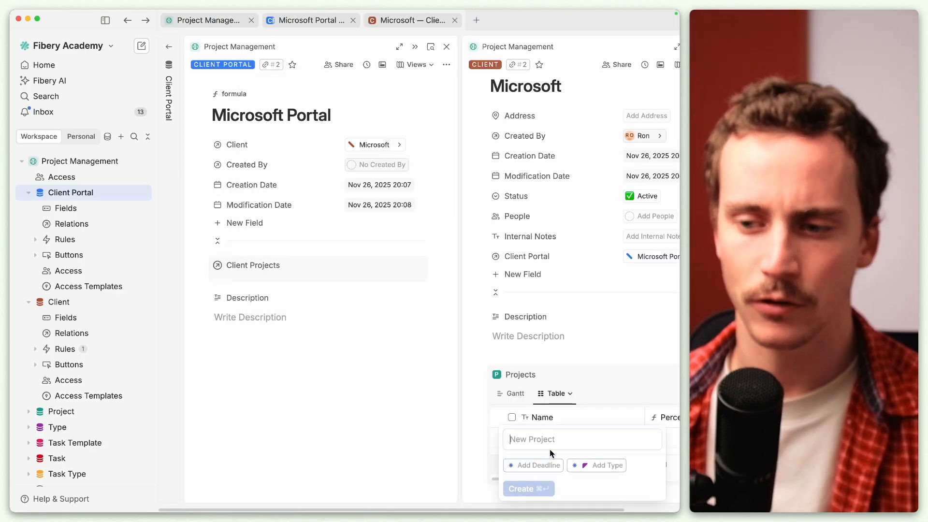
click(545, 469)
click(580, 418)
key(super+Return)
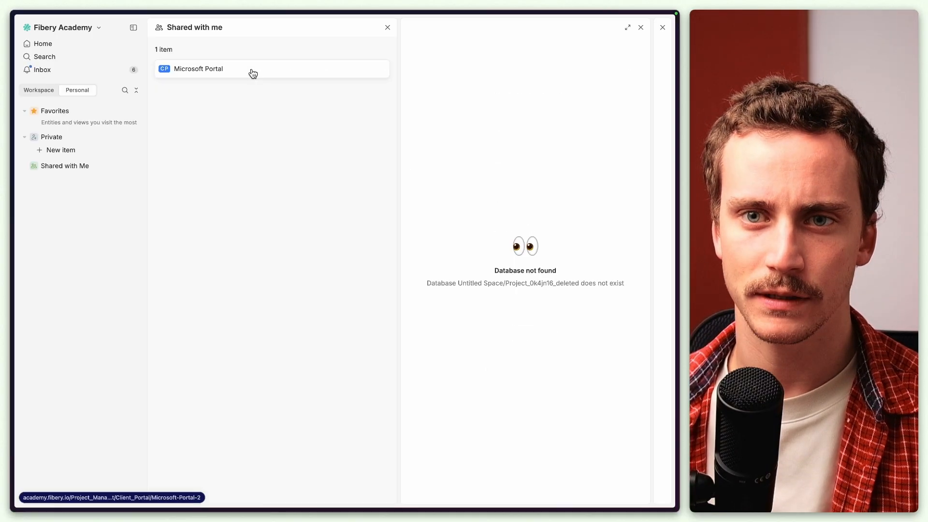
Check Microsoft Portal's client projects from the guest's shared items, and return to the admin workspace
click(251, 72)
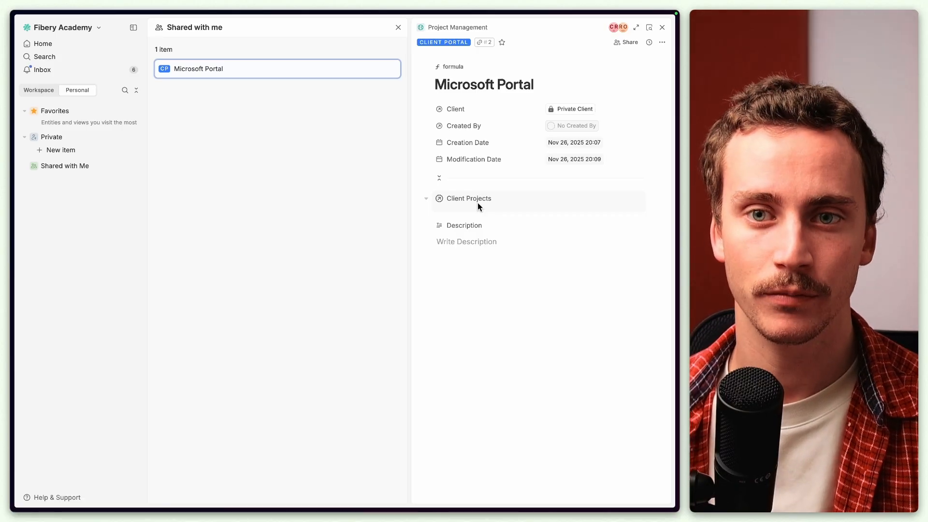
key(super+Tab)
key(super+Tab)
key(Tab)
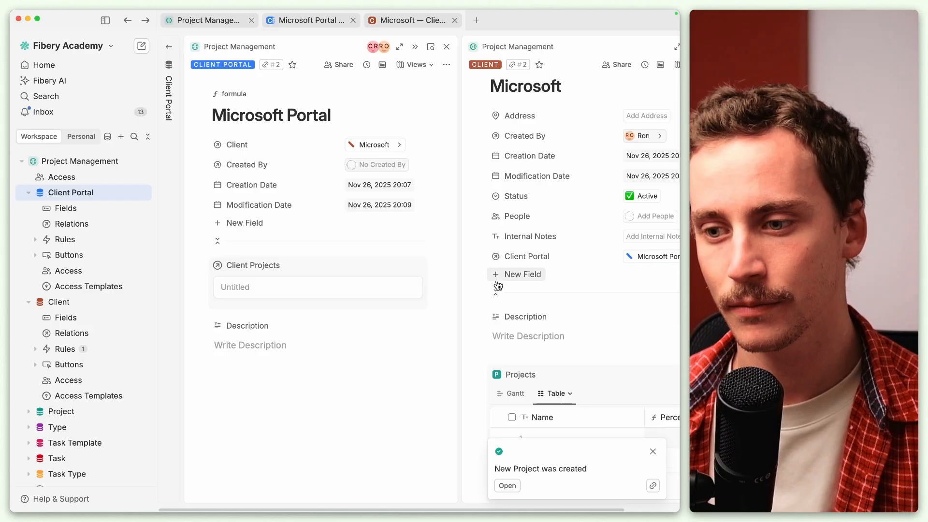
Set up a relation field from Client Portal to Project, with many projects per portal and automatic linking enabled
scroll(495, 285, down, 1)
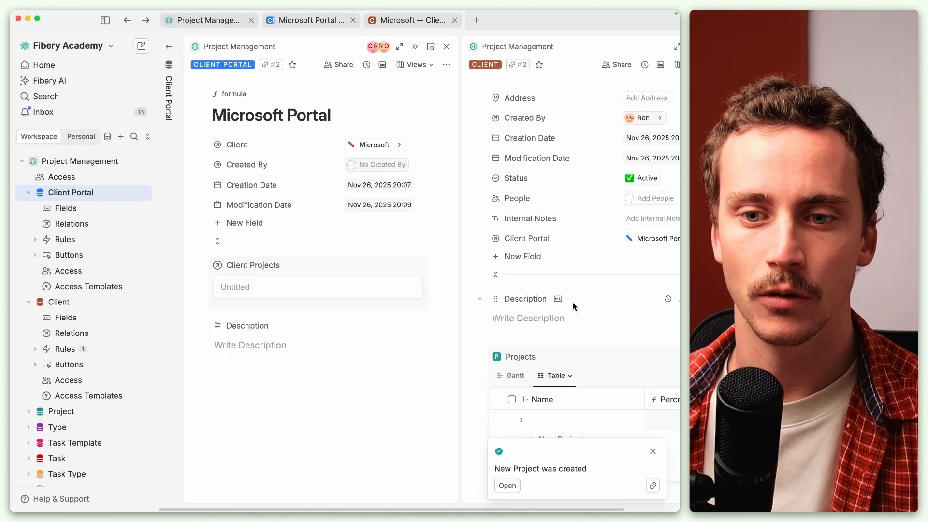
click(236, 224)
scroll(251, 416, down, 2)
scroll(251, 425, down, 1)
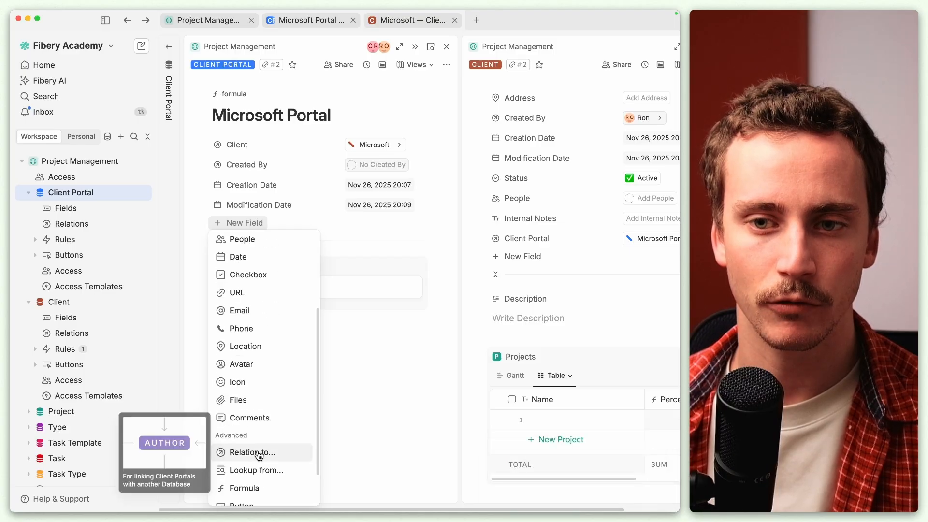
click(254, 454)
click(248, 295)
text(proj)
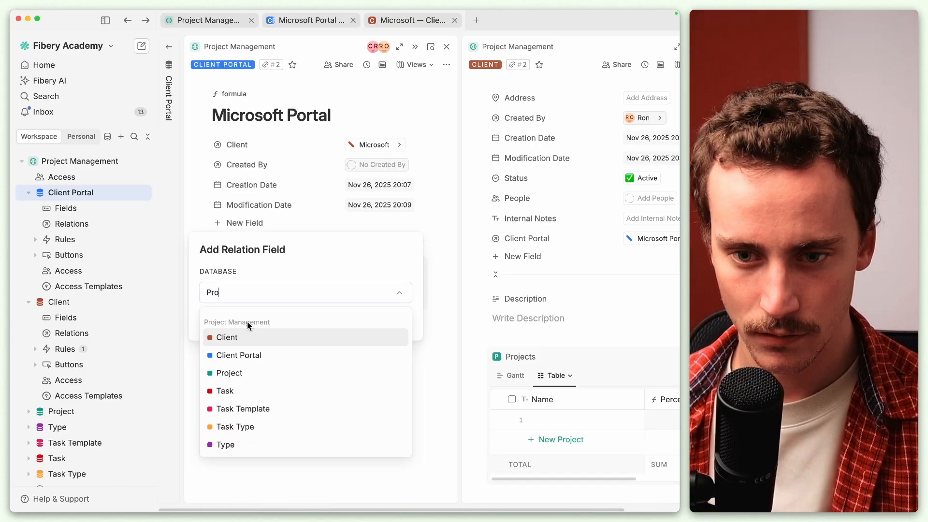
click(259, 374)
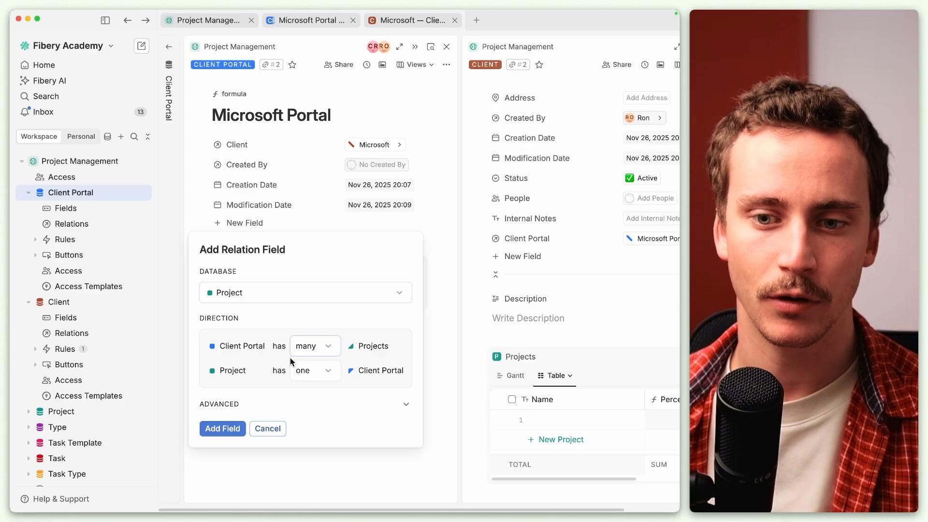
click(312, 411)
click(208, 439)
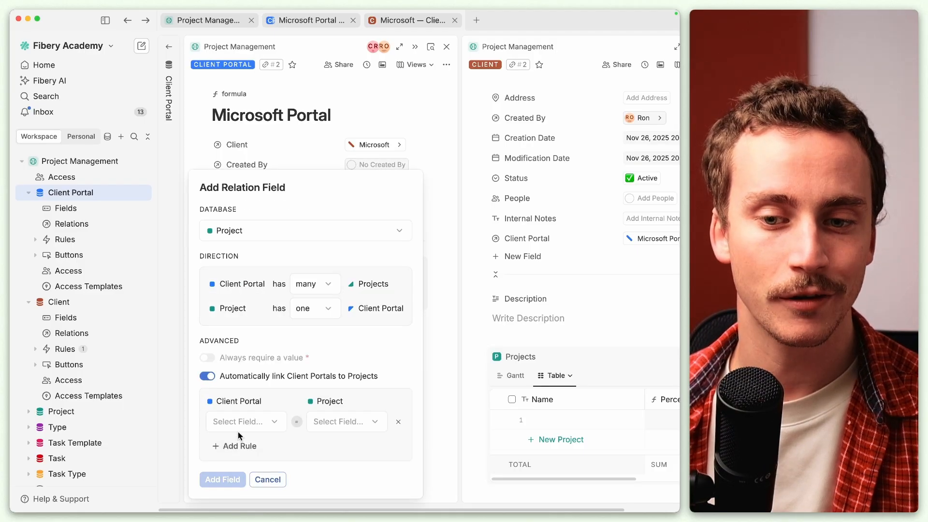
Match the Client field of Client Portal to the Client field of Project as the linking rule, and add the relation
click(237, 431)
click(227, 392)
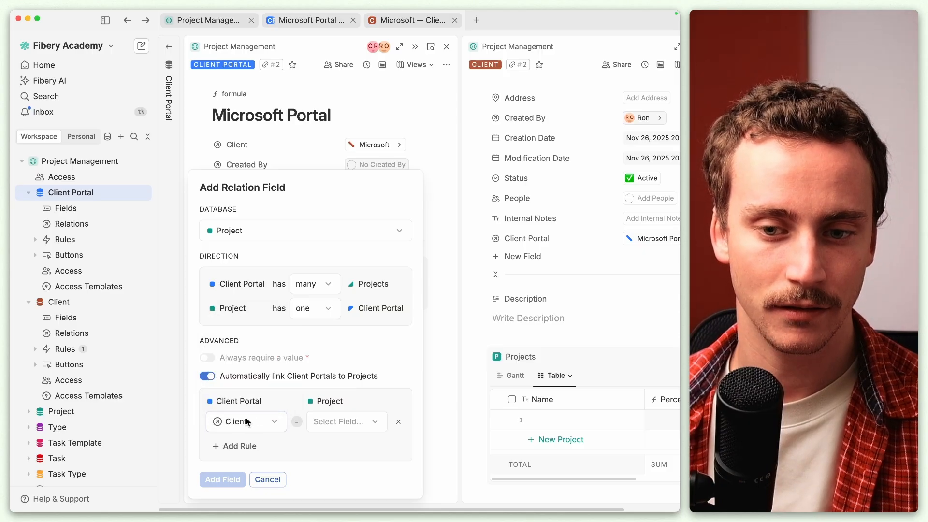
click(360, 422)
click(351, 323)
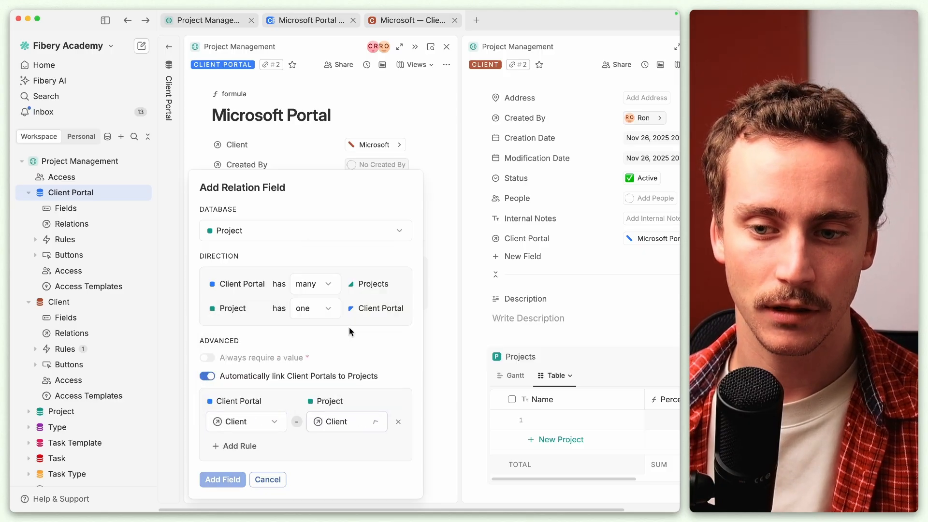
click(228, 481)
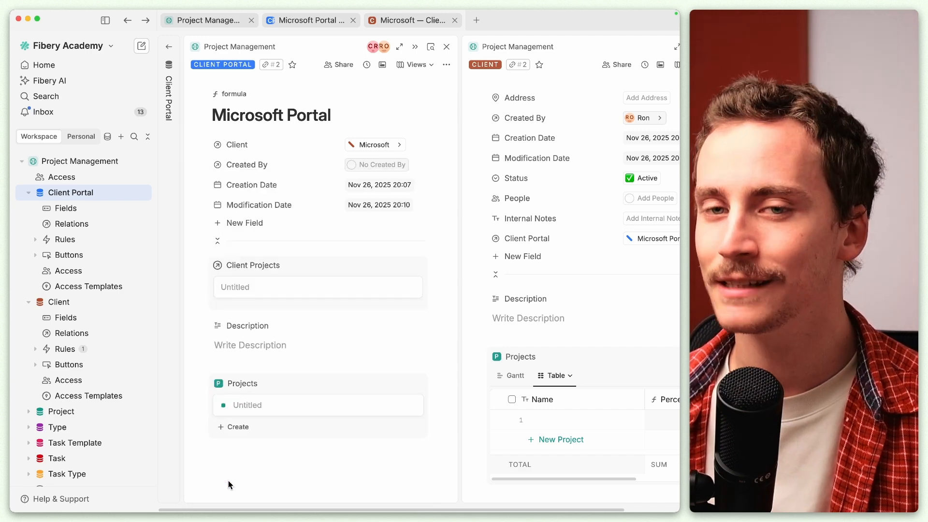
Start a new Client Portal access template and extend it to Projects
click(80, 287)
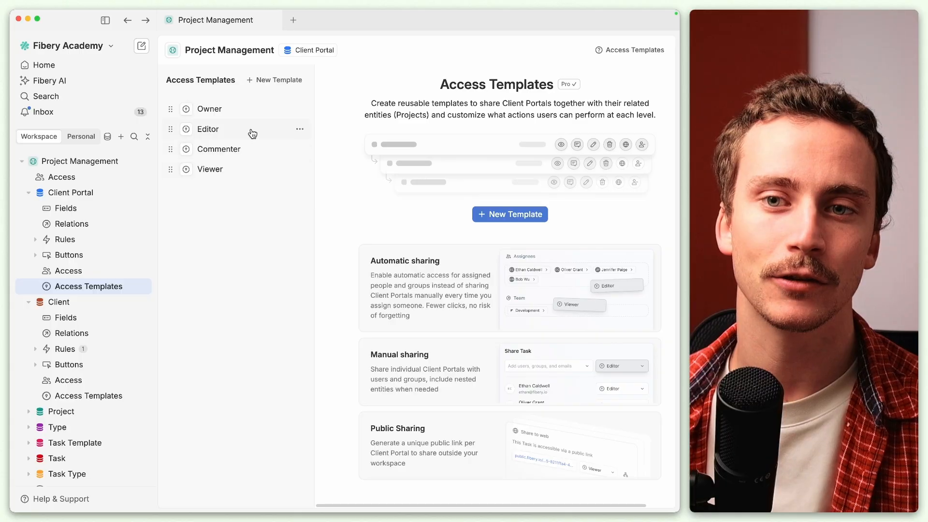
click(273, 80)
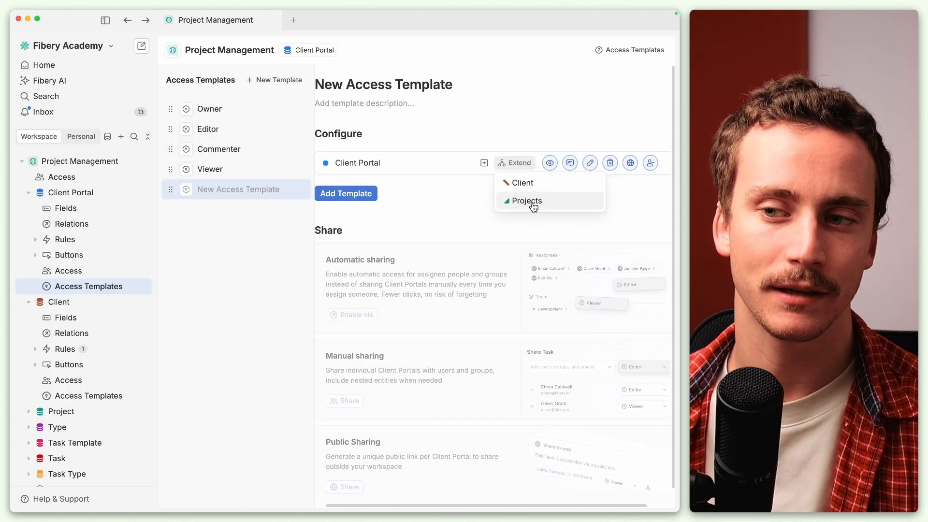
click(533, 205)
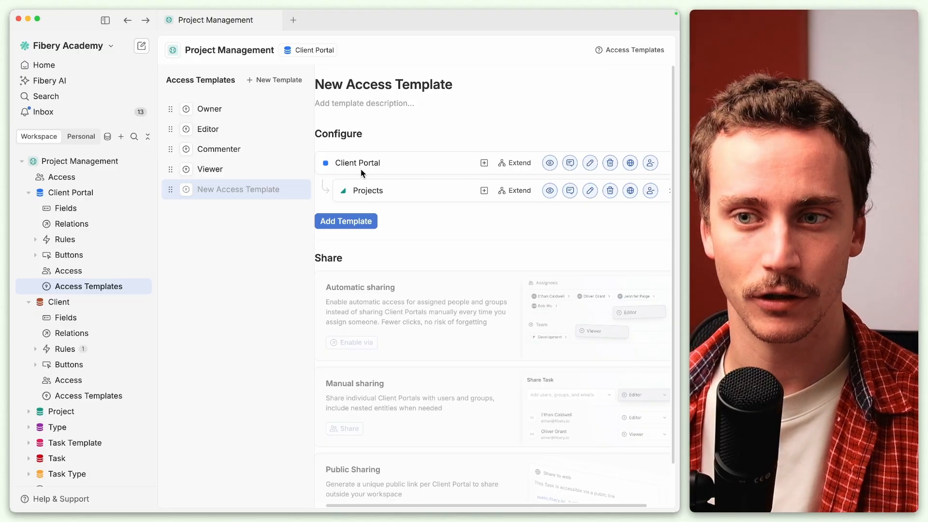
Discard the unsaved access template and open the Client Portal database table
click(96, 193)
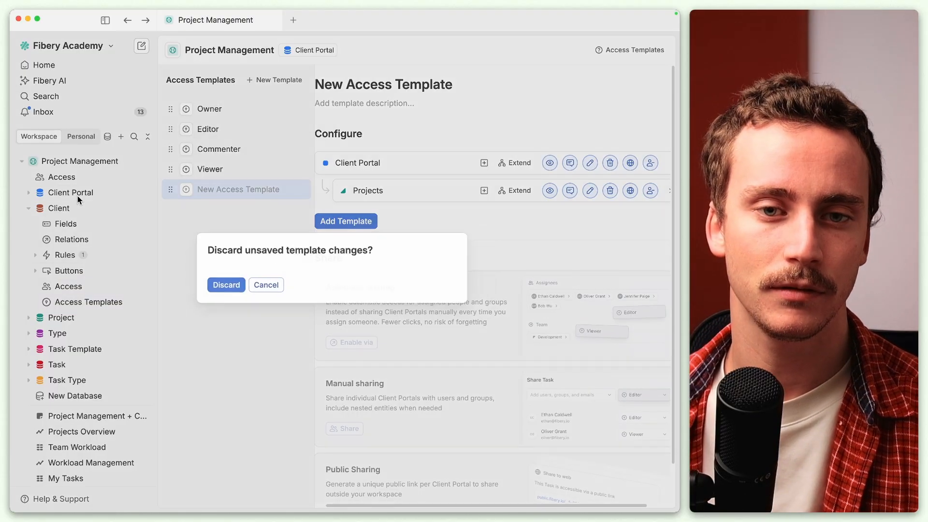
click(267, 289)
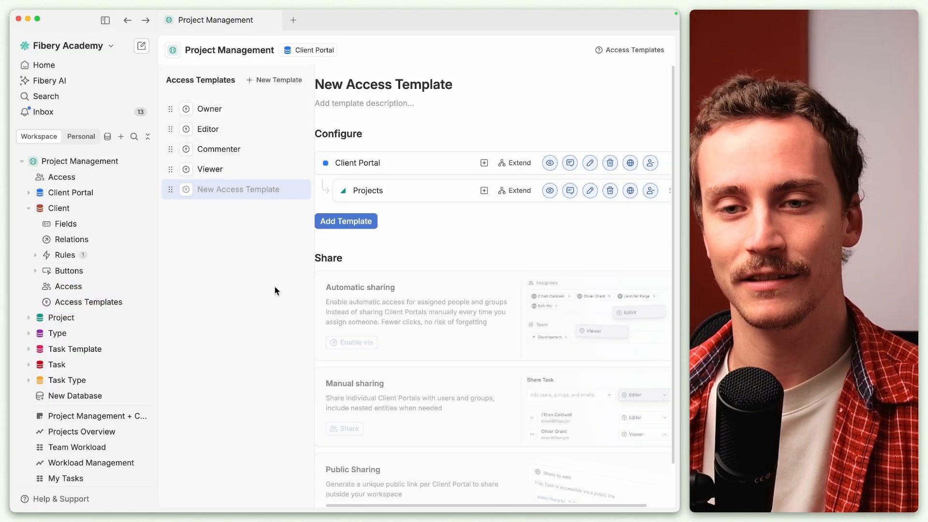
click(64, 193)
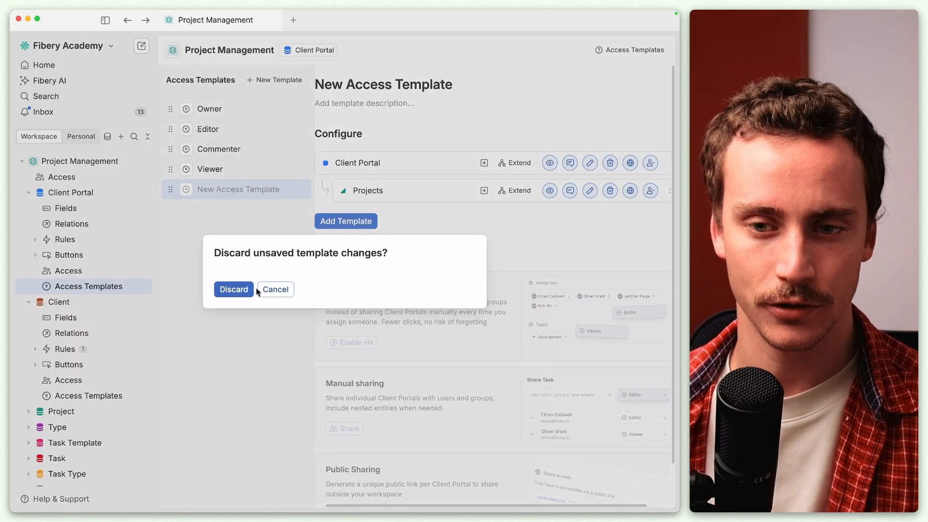
click(227, 286)
click(65, 207)
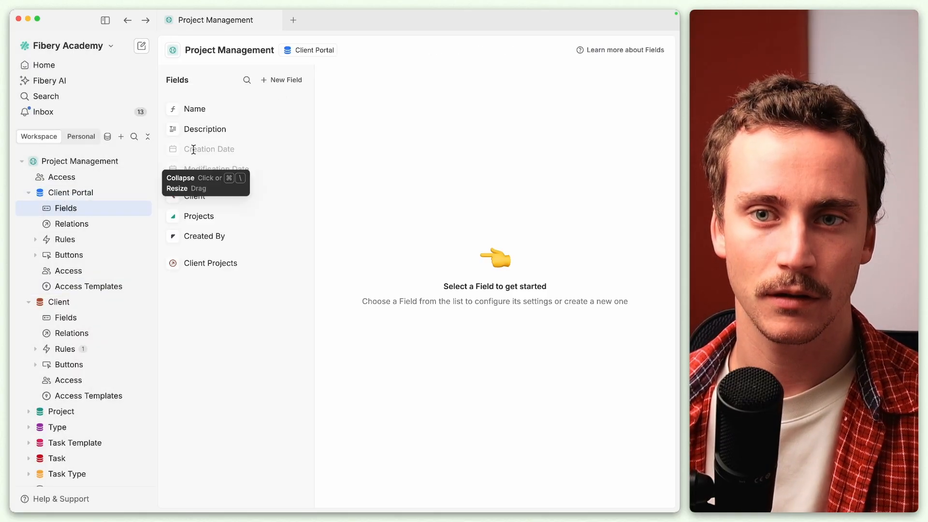
click(72, 194)
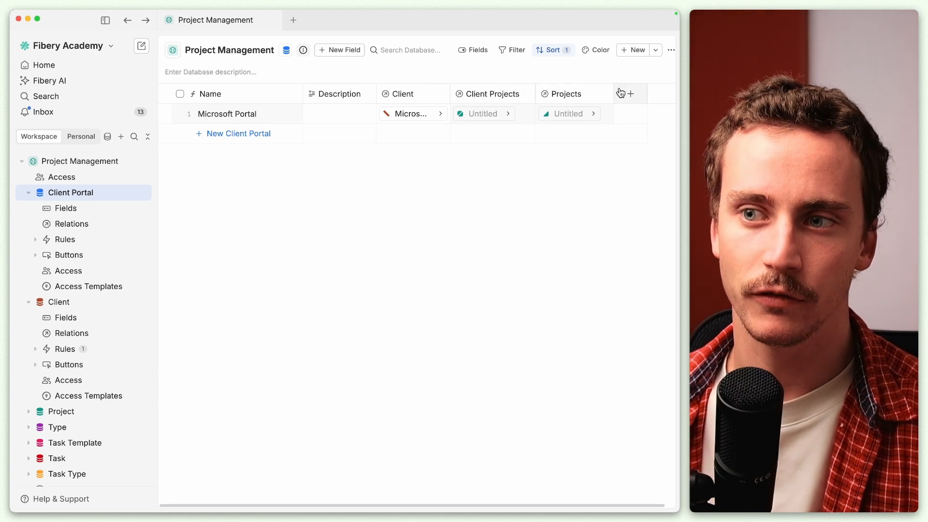
click(627, 97)
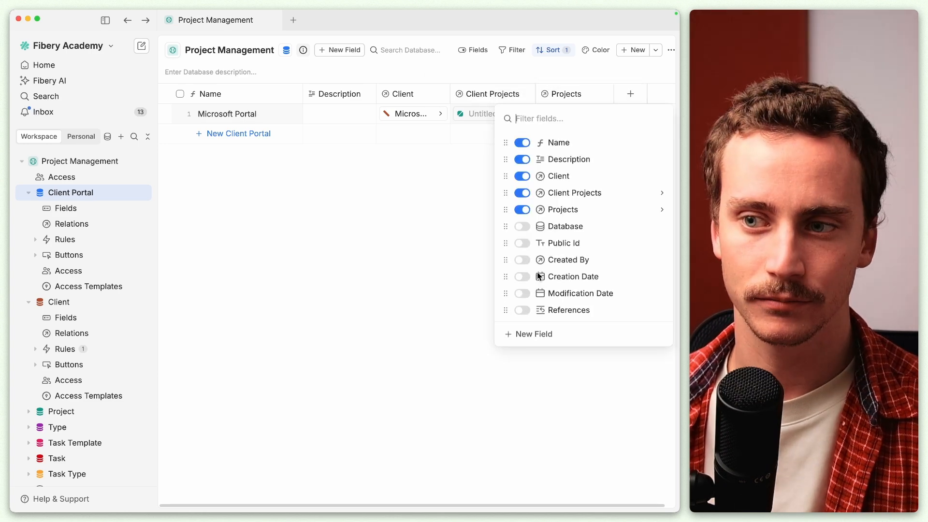
click(535, 337)
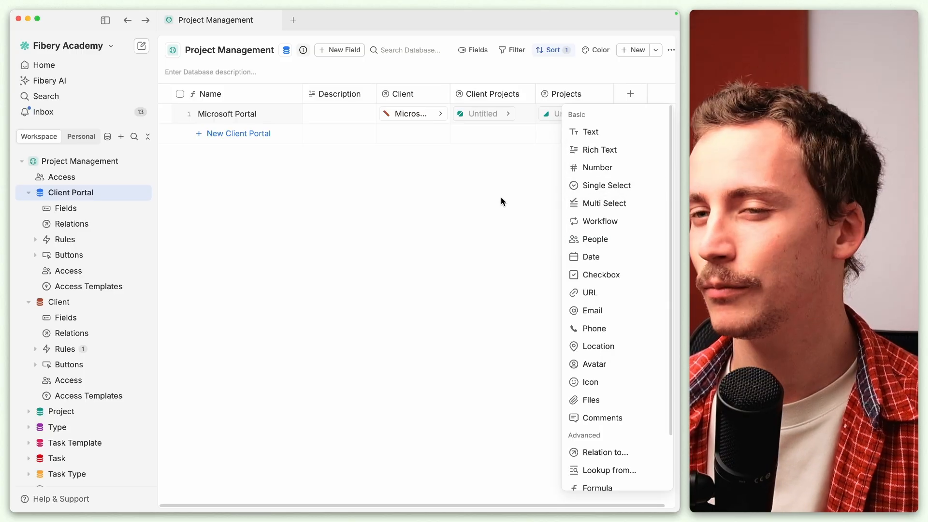
click(500, 197)
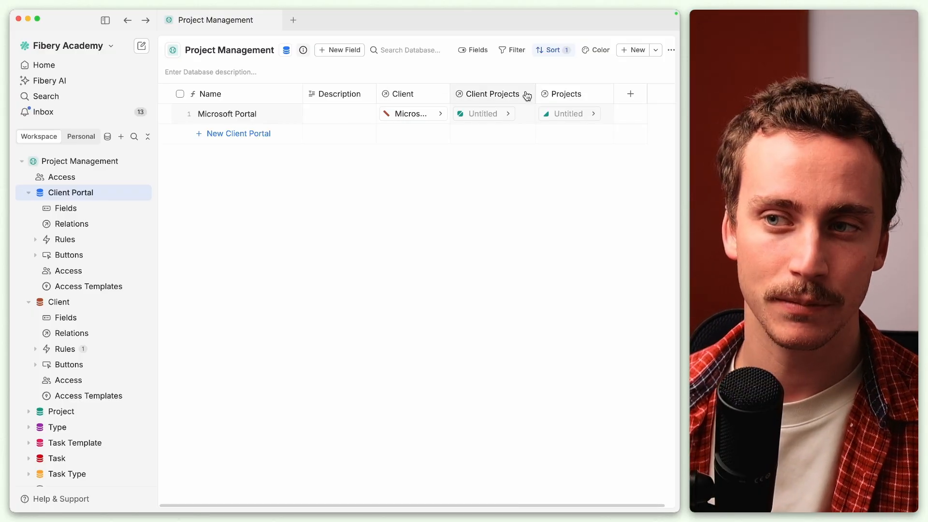
Delete the Client Projects field from the Client Portal database
click(491, 94)
click(513, 262)
click(513, 264)
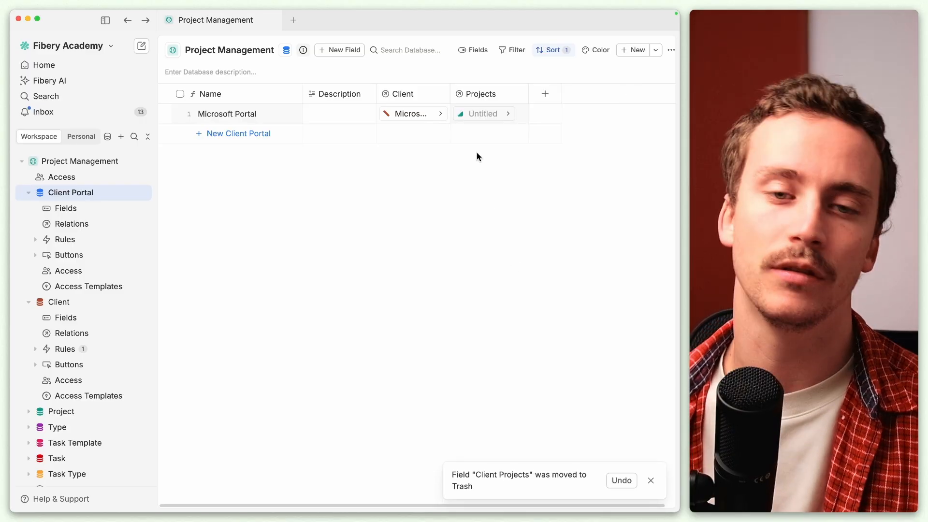
Add a formula field named Address to Client Portal with the formula Client.Address
click(543, 94)
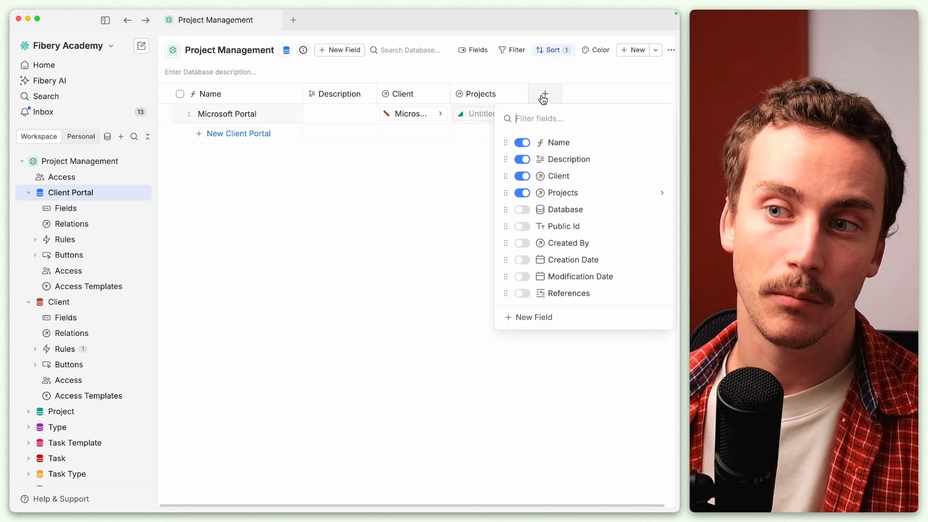
click(523, 319)
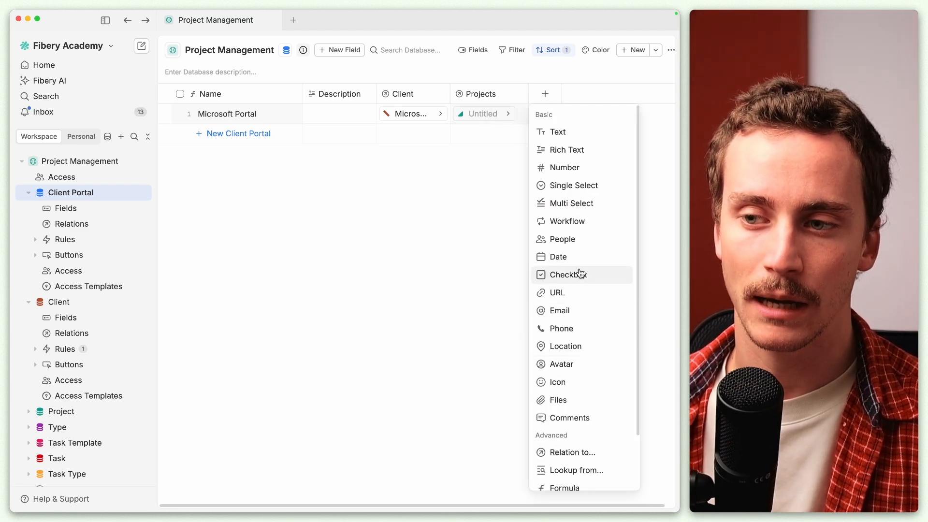
click(574, 489)
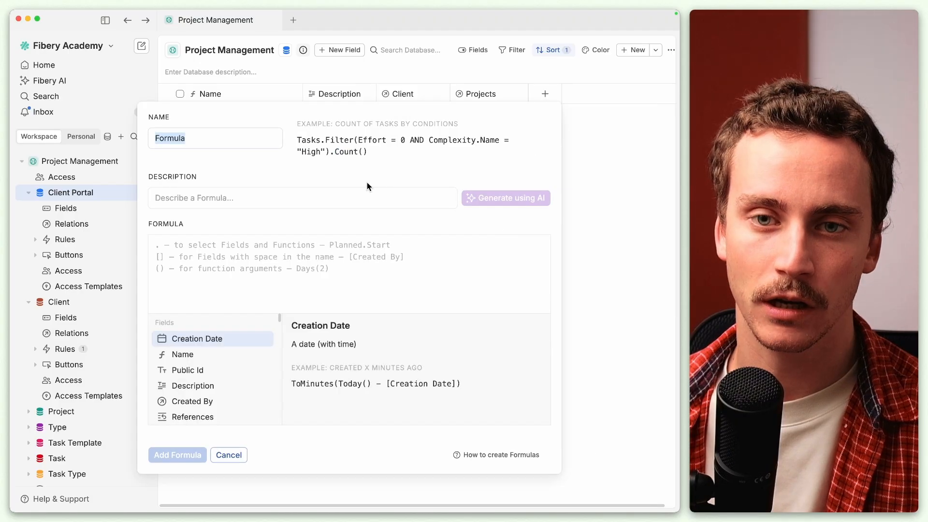
click(211, 252)
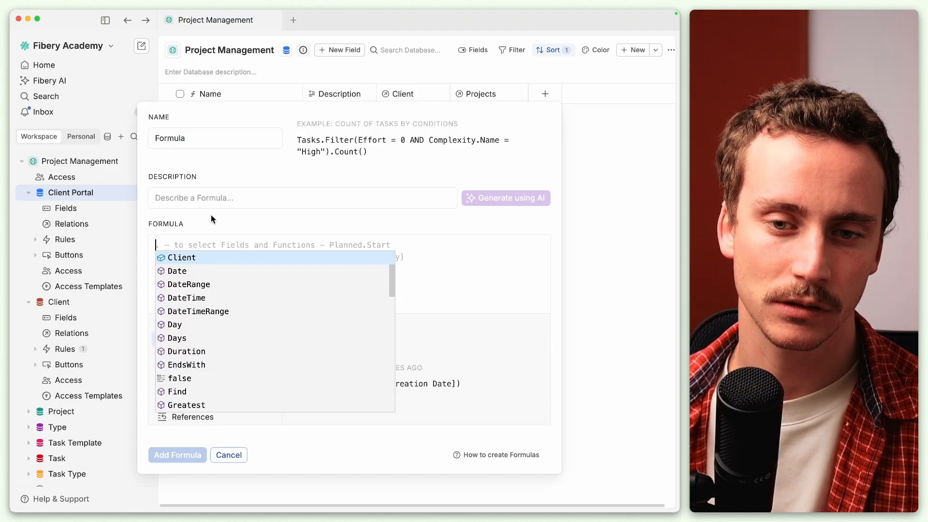
click(201, 259)
text(.)
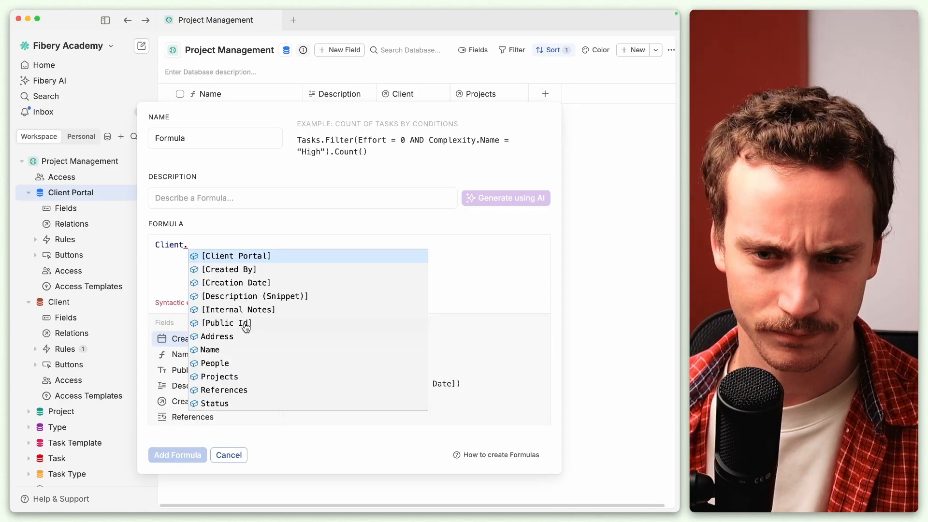
click(240, 334)
double_click(201, 136)
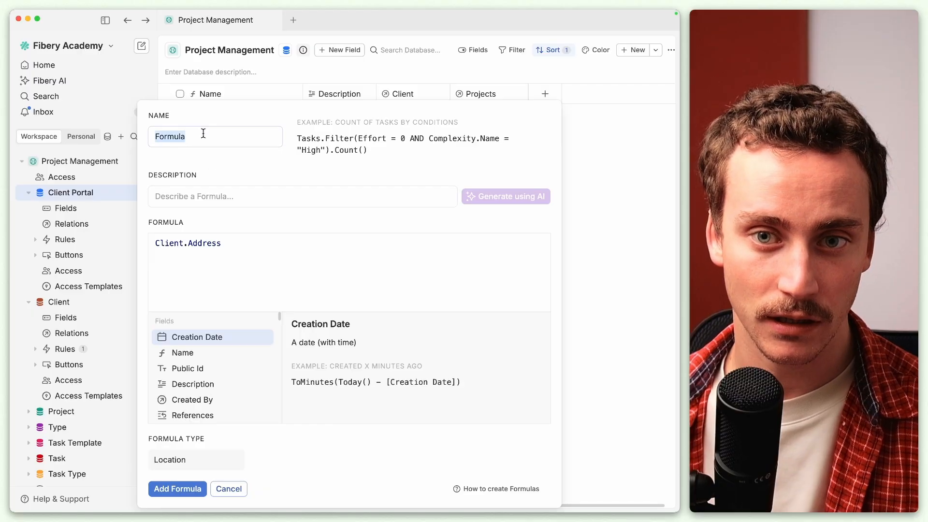
text(Address)
click(177, 488)
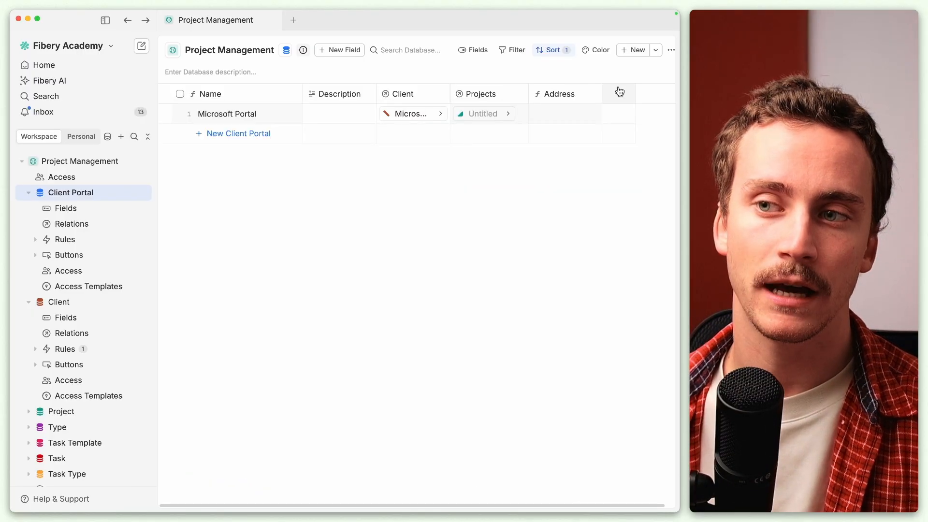
click(619, 94)
click(434, 284)
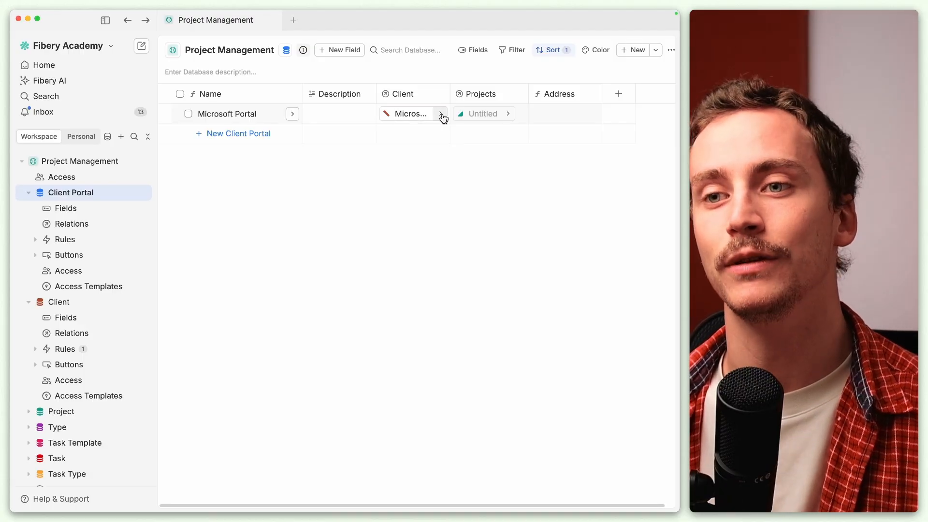
Add a formula field named People to Client Portal with the formula Client.People
click(619, 93)
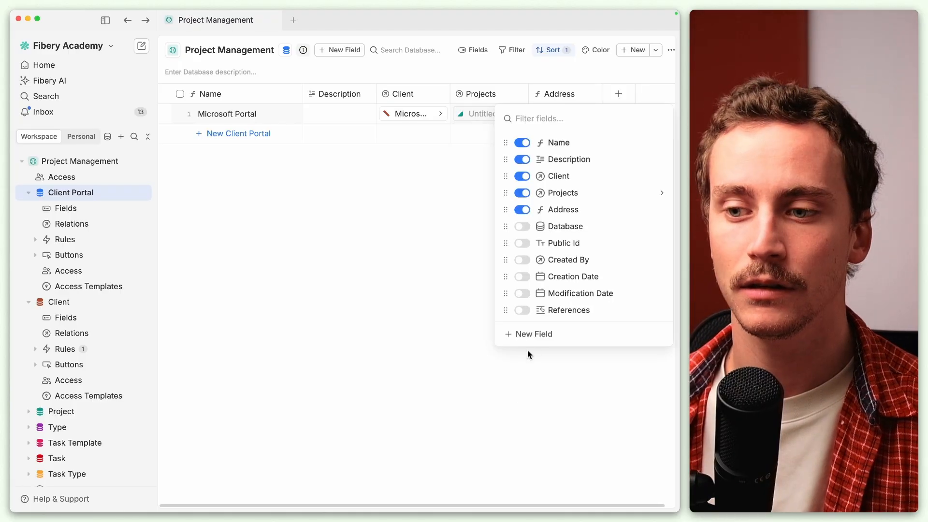
click(528, 332)
scroll(611, 439, down, 1)
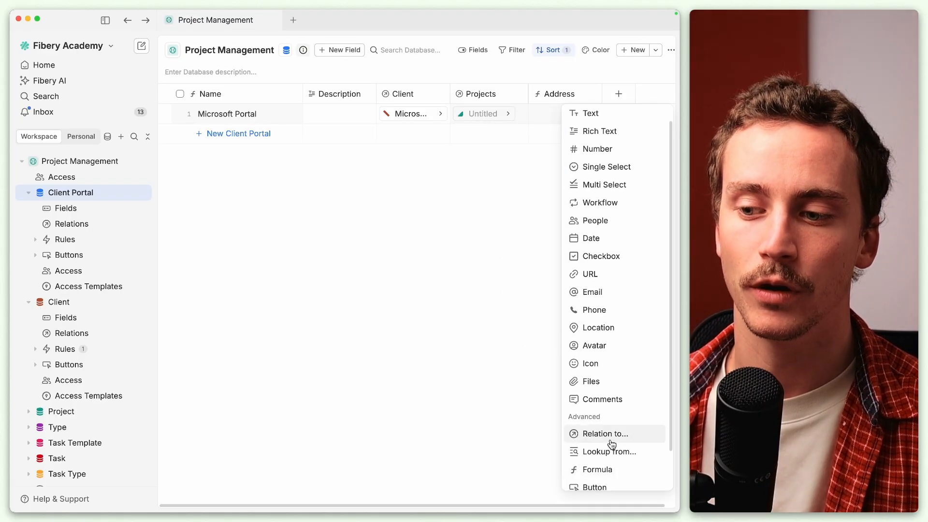
click(610, 471)
click(278, 240)
text(Clen)
key(Tab)
text(.)
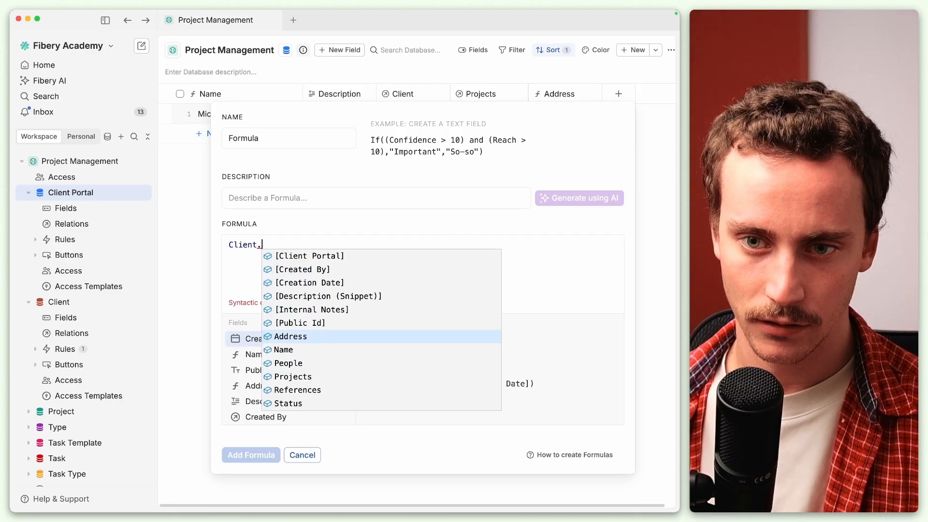
click(304, 368)
double_click(283, 114)
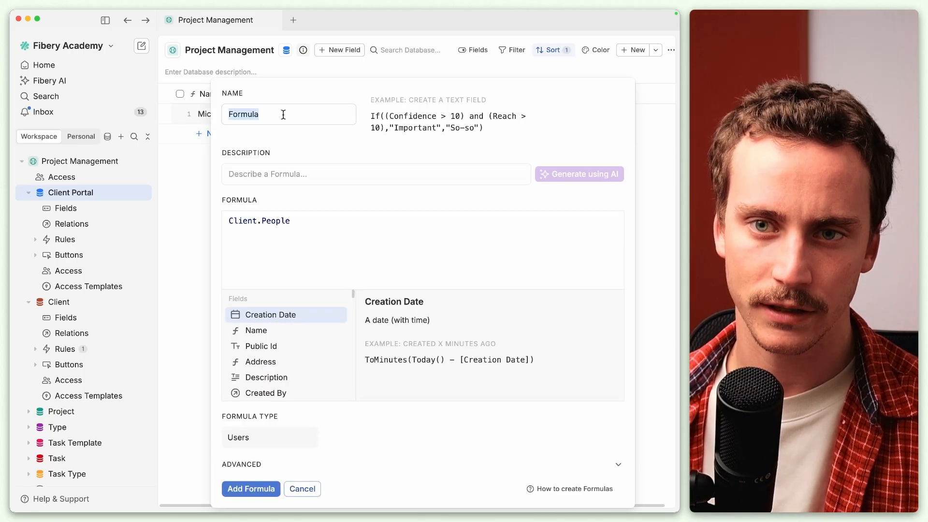
text(People)
click(251, 488)
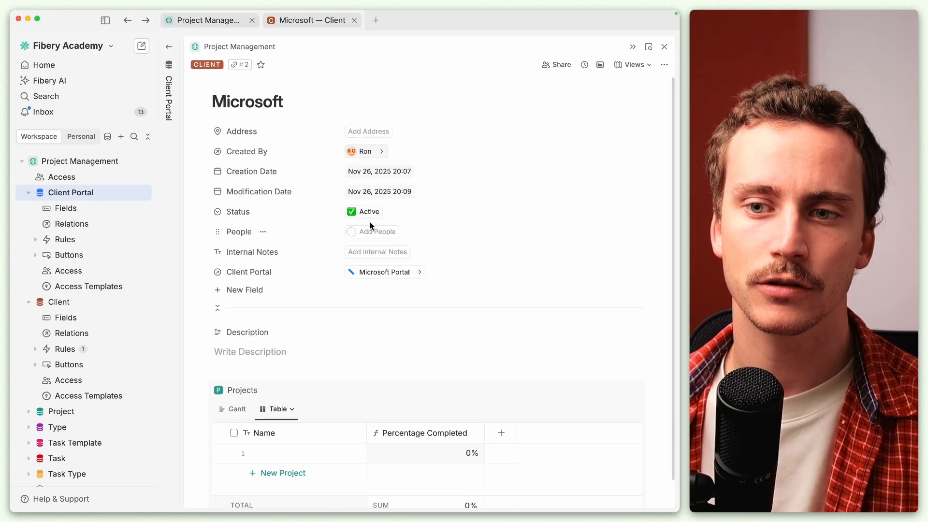
Assign three users, including two client guests, to the People field of the Microsoft client
click(377, 231)
click(390, 329)
click(392, 328)
click(396, 345)
click(314, 357)
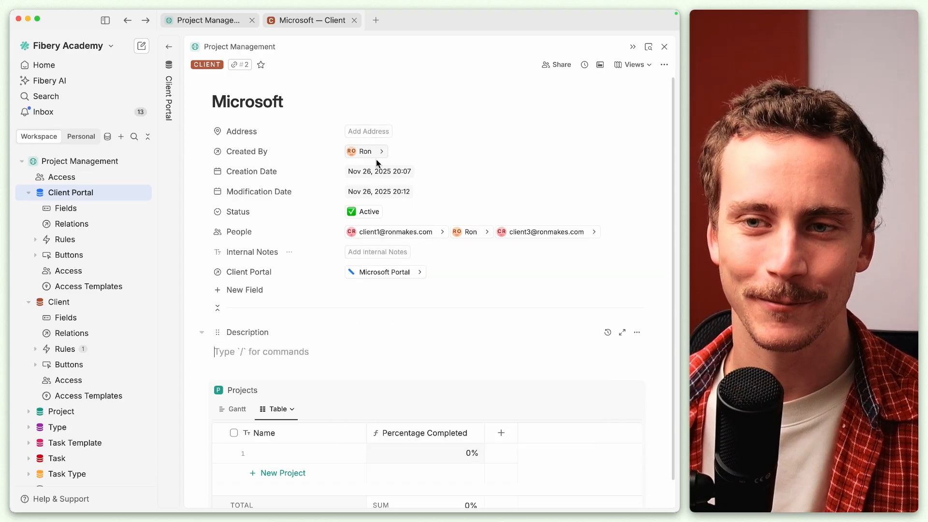
Set the Microsoft client's Address to Lisbon
click(375, 131)
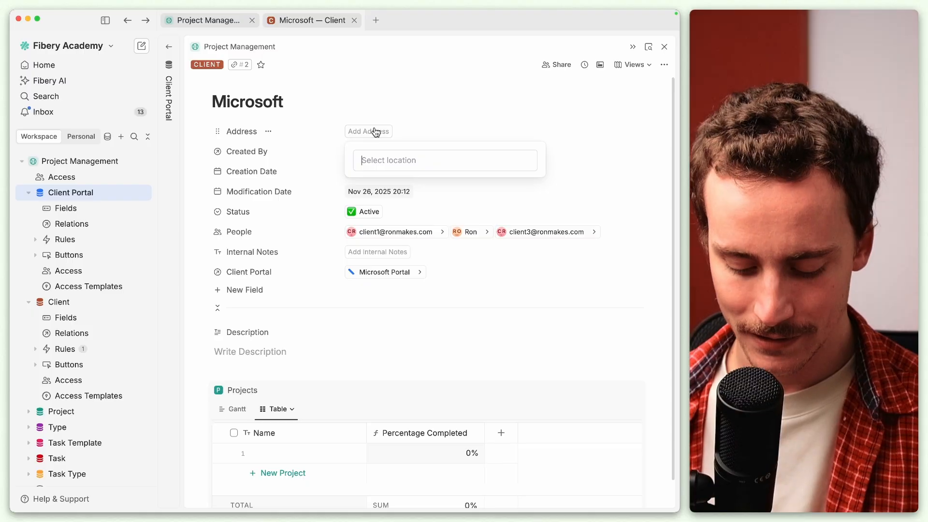
text(lisbon)
key(Return)
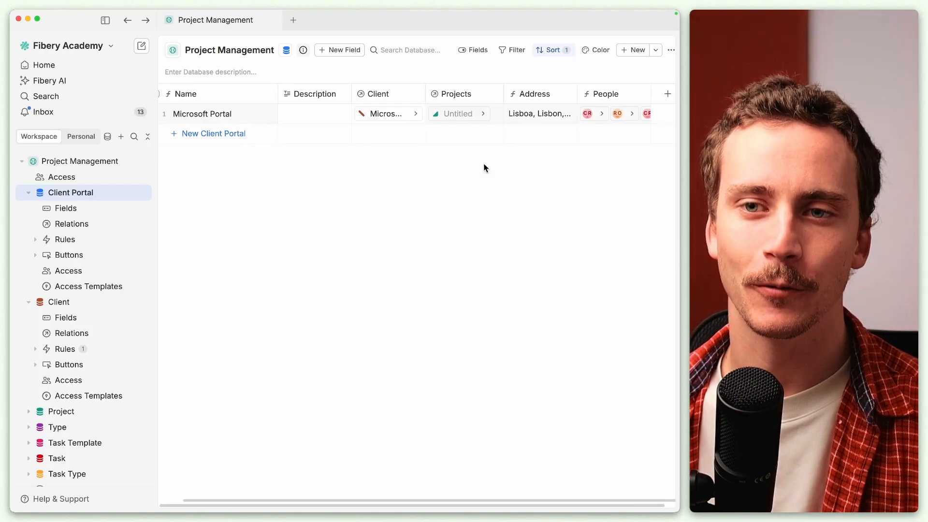
Add a lookup field to Client Portal that pulls the Description field through the Client relation, named Client Description
click(668, 93)
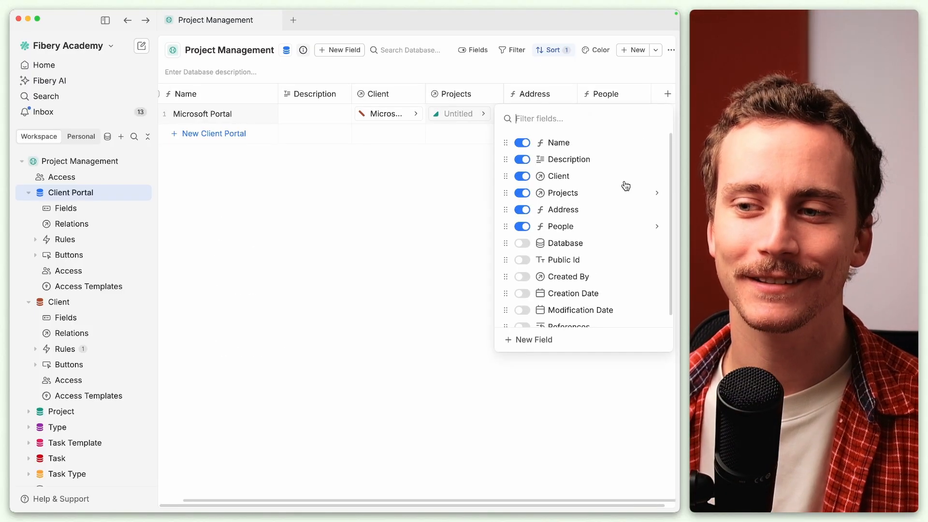
click(528, 326)
click(509, 162)
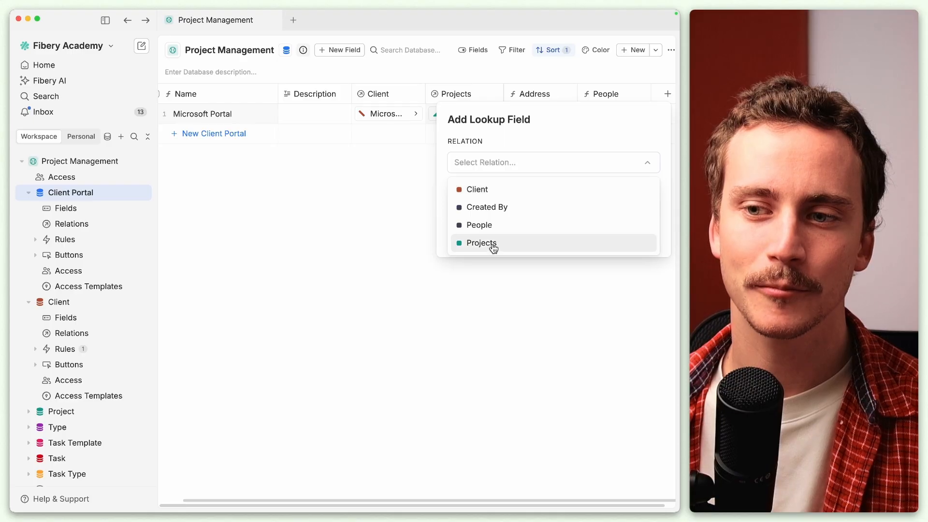
click(500, 197)
click(497, 209)
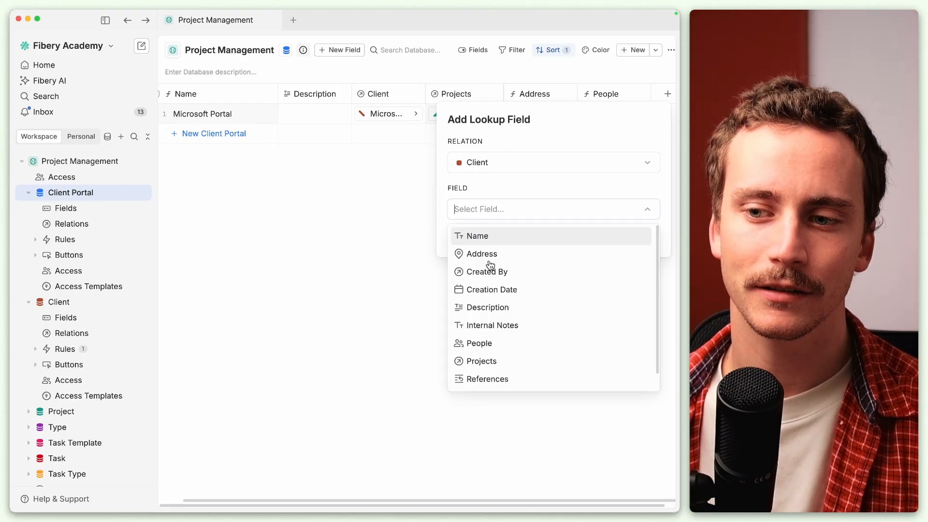
click(488, 307)
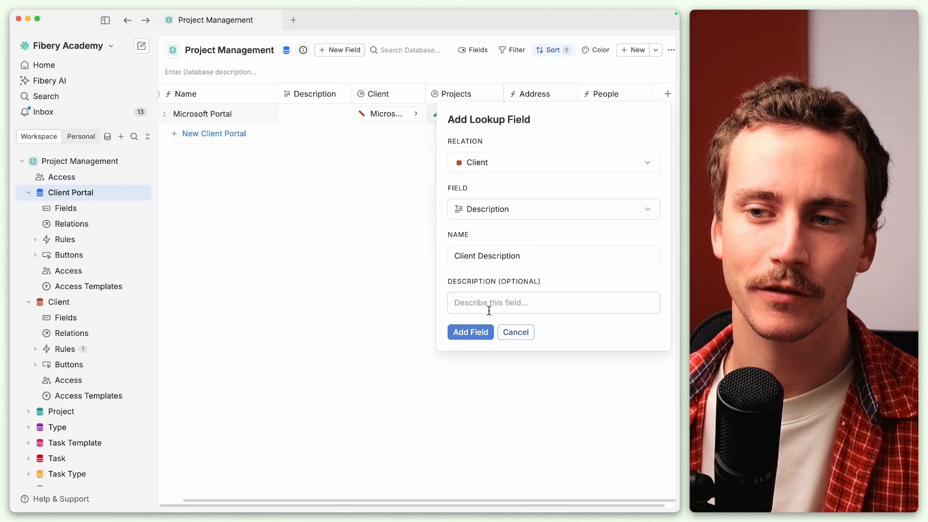
click(469, 332)
Open the Microsoft client and write "This wont show" in its Description
click(312, 114)
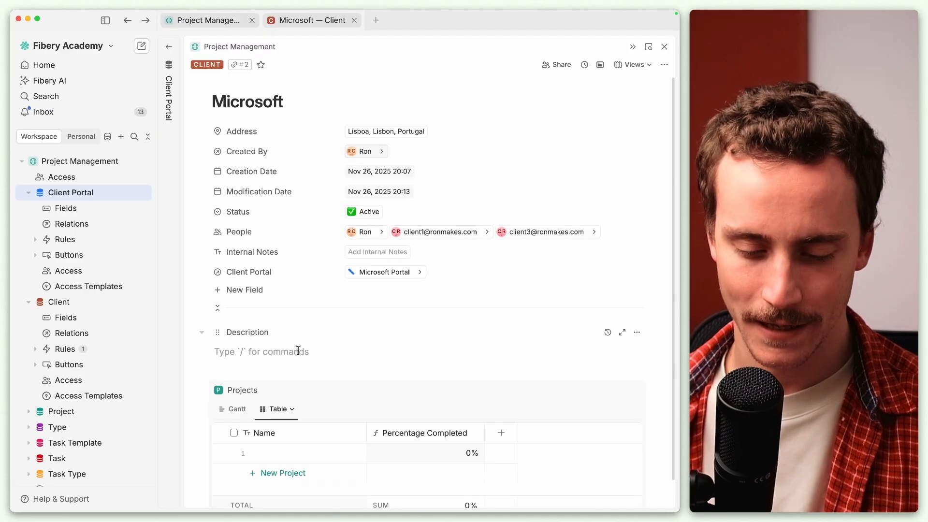
click(298, 350)
text(This wont shoq)
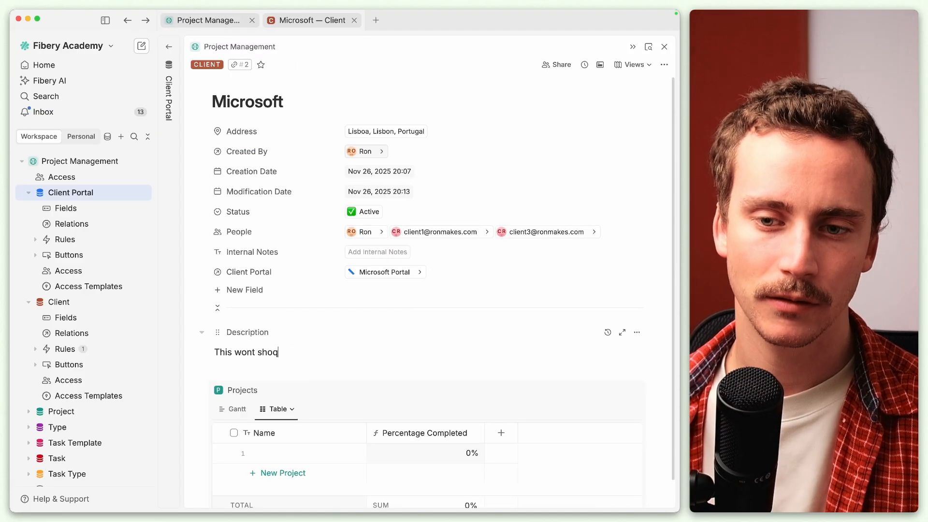
key(BackSpace)
text(w)
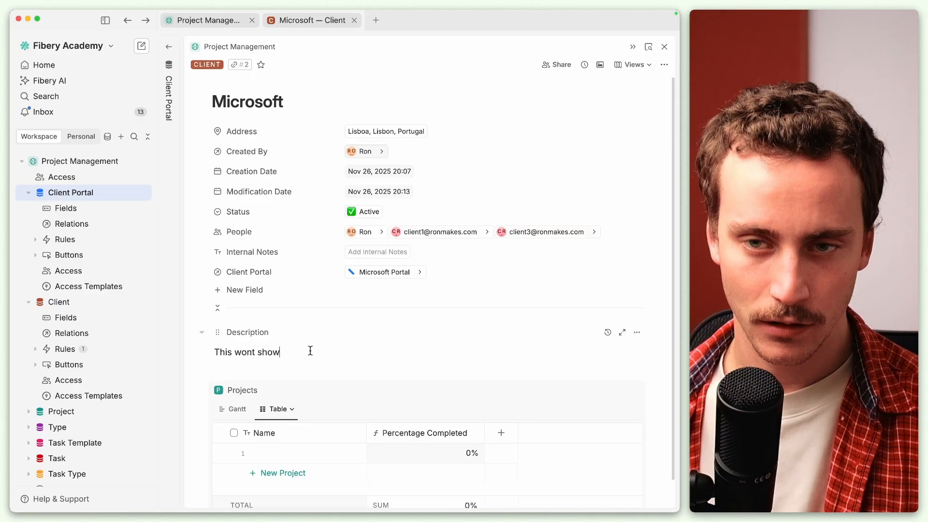
key(super+Tab)
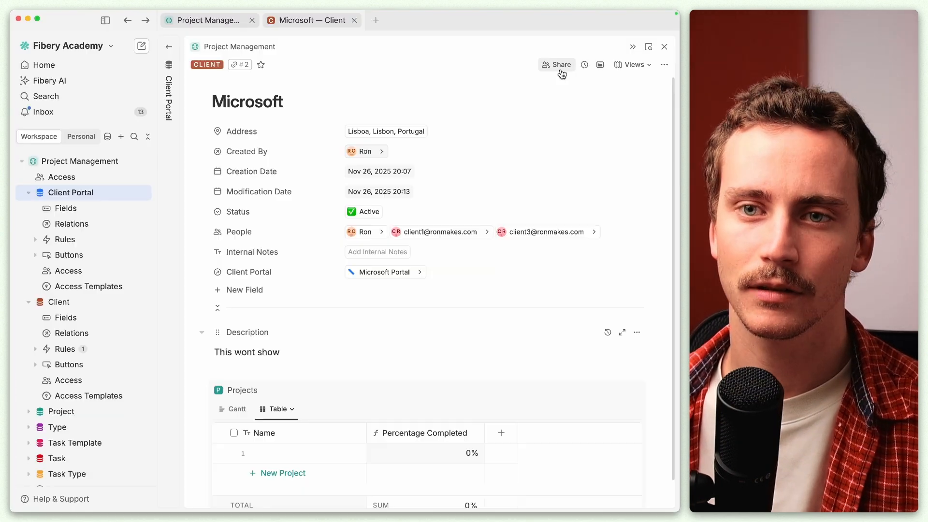
Check the sharing options of the Microsoft client and return to the Client Portal table
click(559, 67)
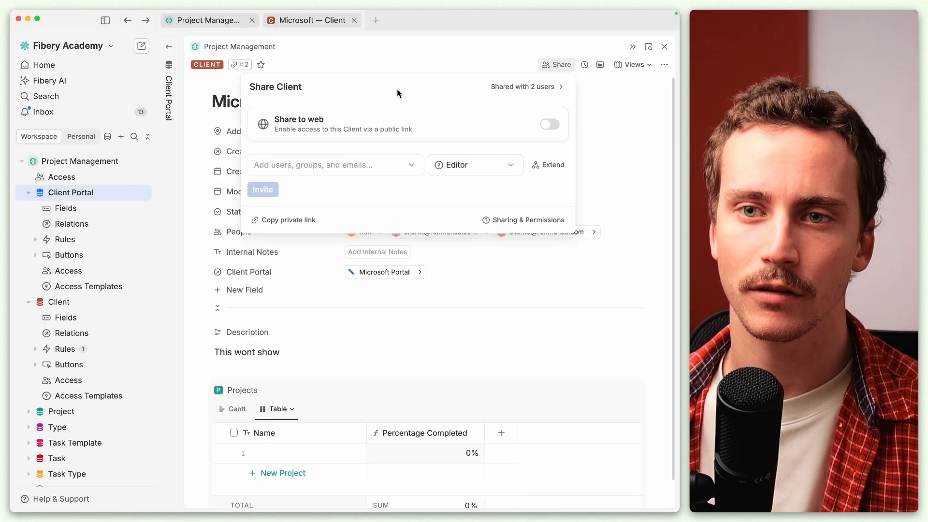
click(306, 61)
click(174, 83)
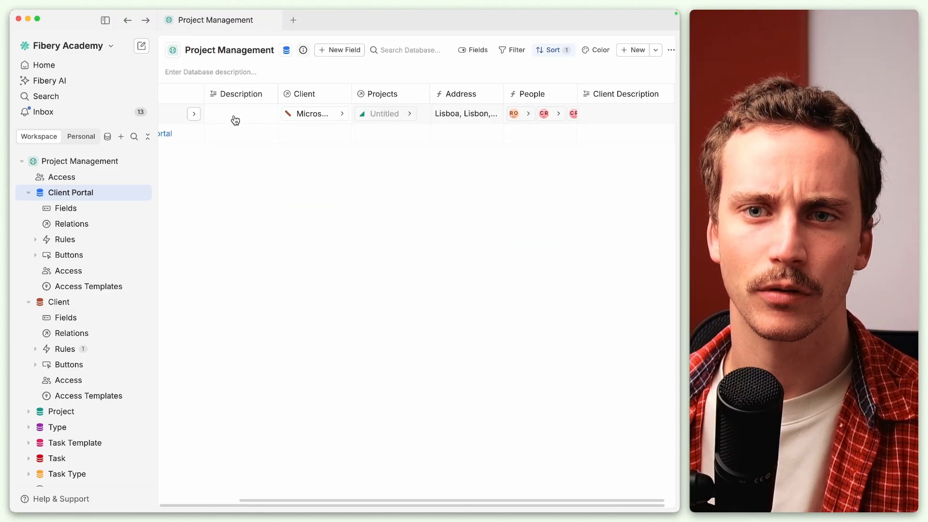
Open the shared Microsoft Portal in the guest account and unlink its private client
click(194, 114)
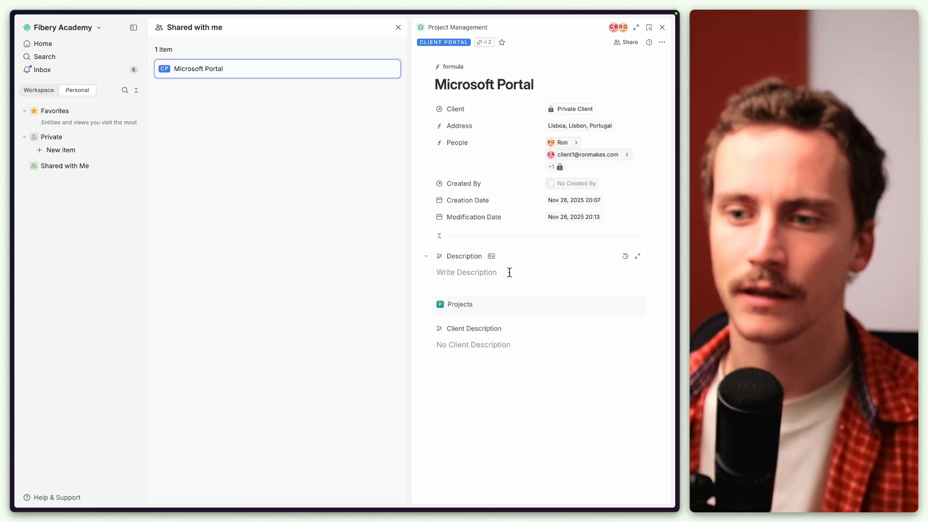
click(510, 272)
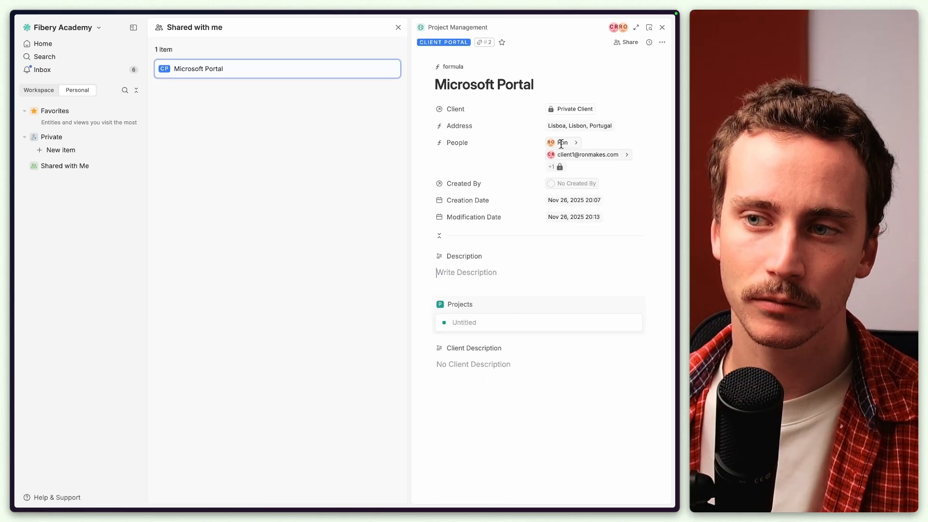
click(569, 111)
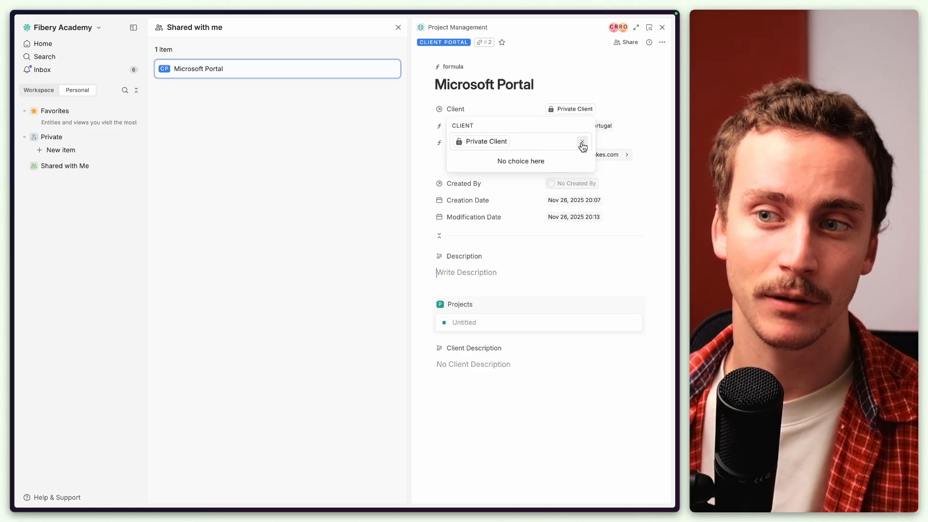
click(582, 143)
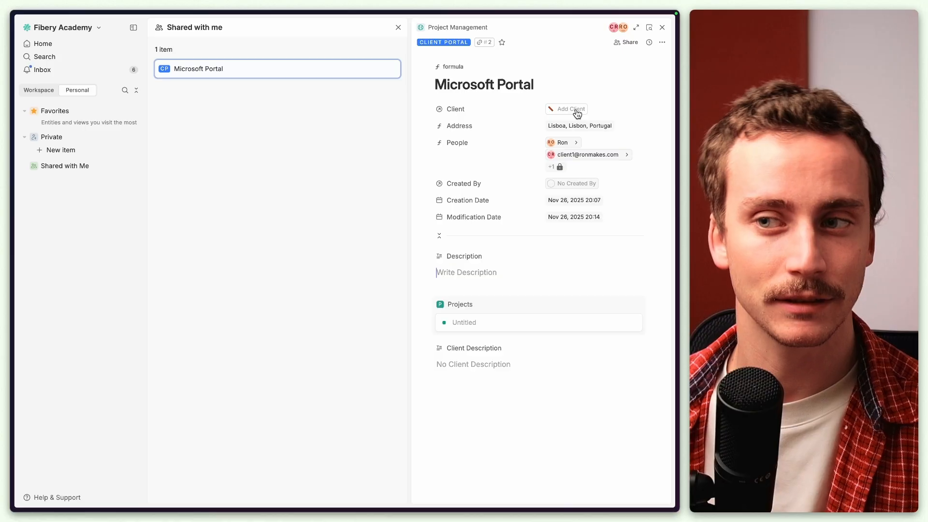
Check the guest's client choices, then relink the Microsoft client to the portal from the owner account
click(577, 110)
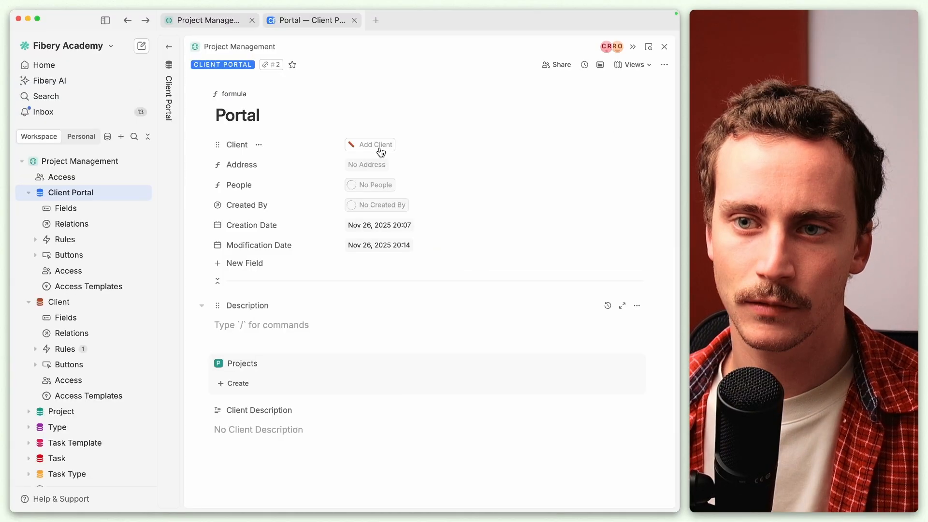
click(371, 145)
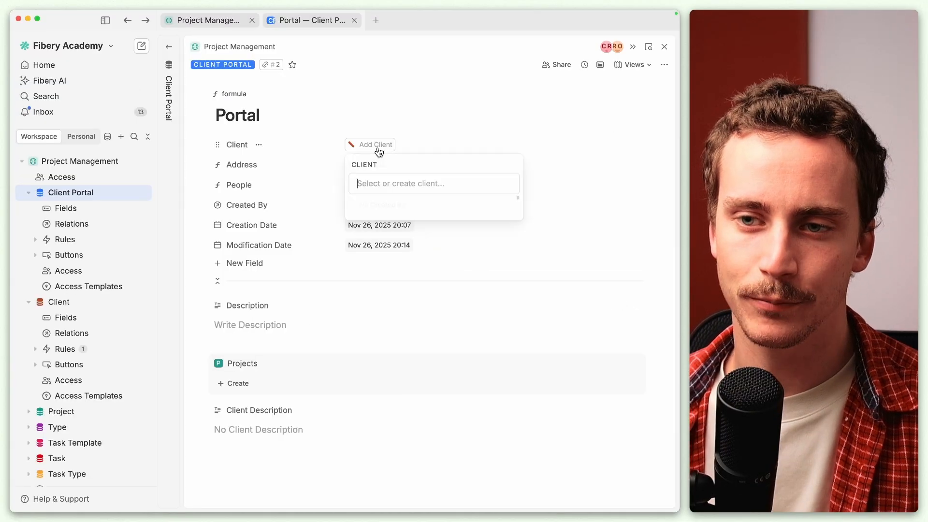
click(383, 244)
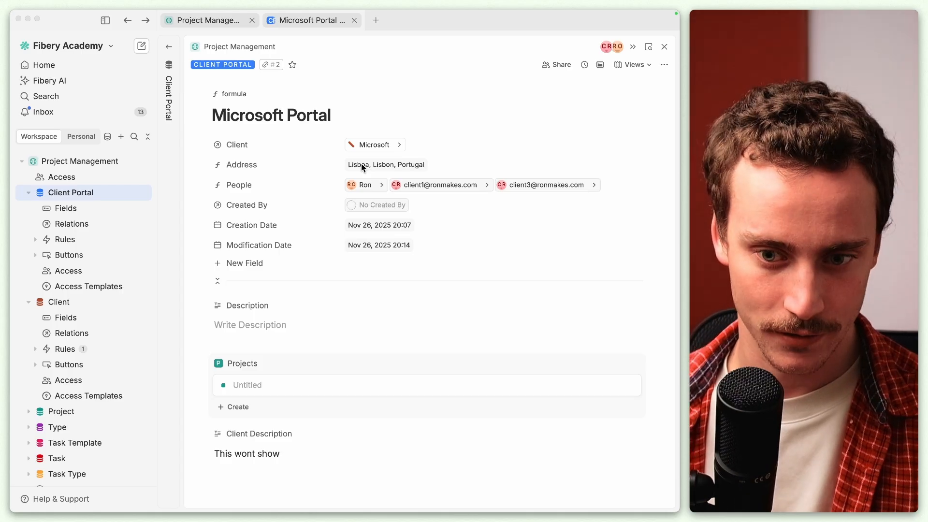
Compare the portal's Client Description between the owner and guest accounts, and open its linked untitled project
triple_click(236, 455)
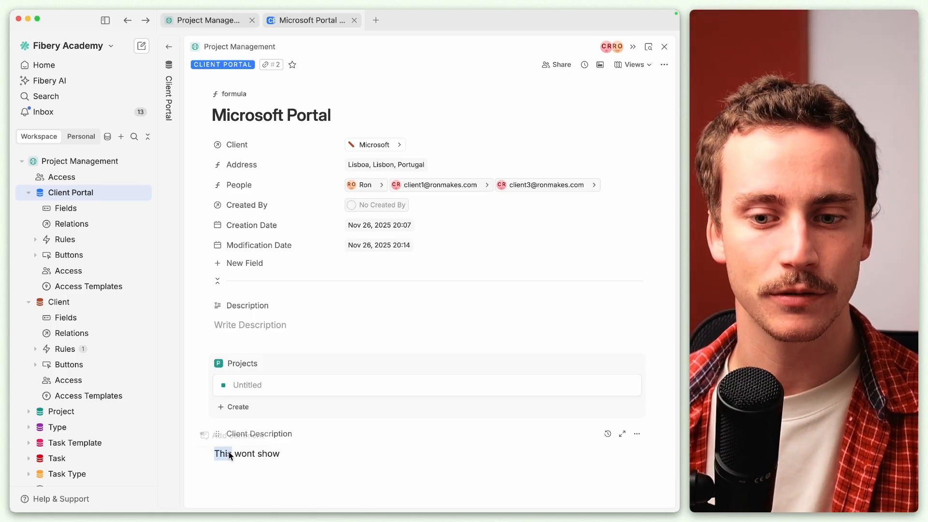
click(243, 455)
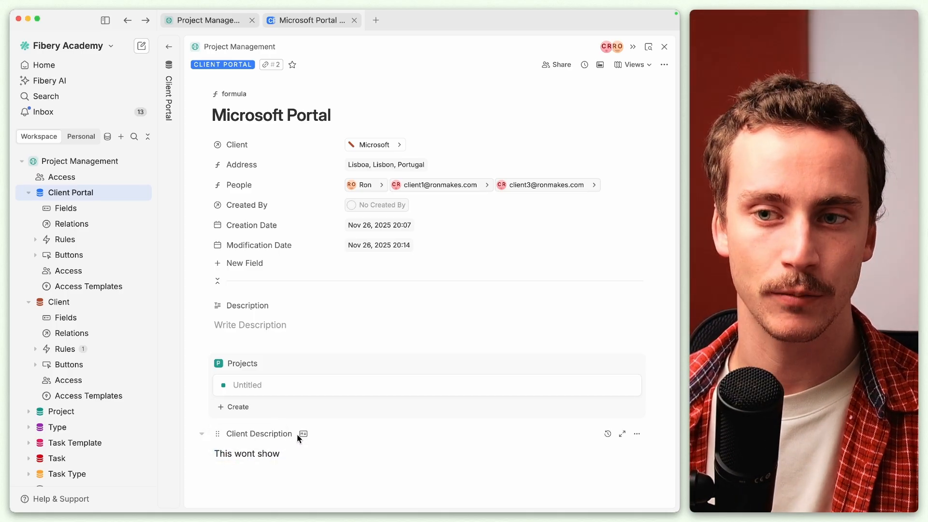
key(super+Tab)
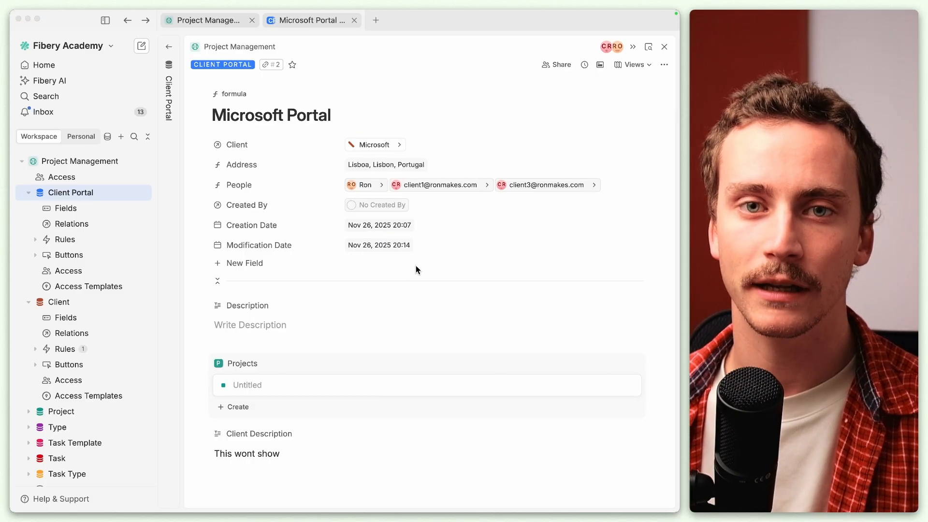
key(super+Tab)
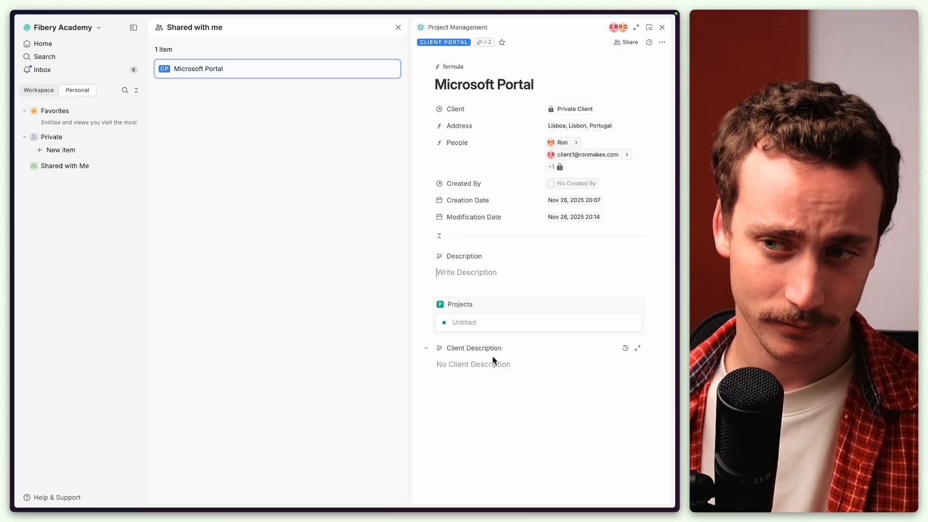
key(super+Tab)
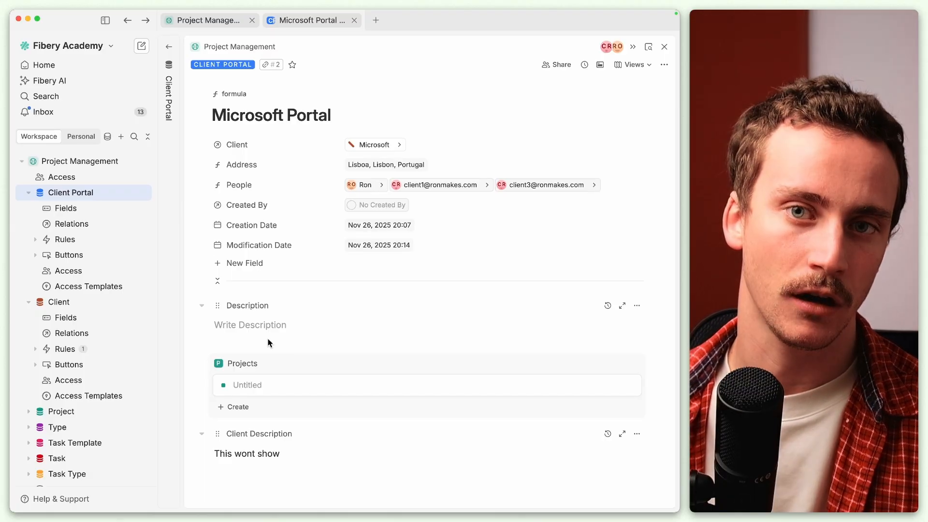
click(259, 327)
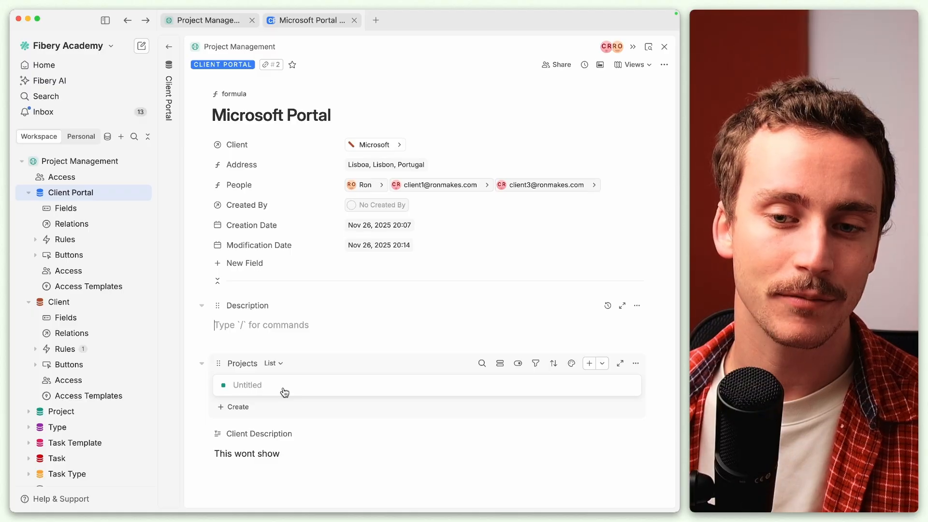
click(284, 392)
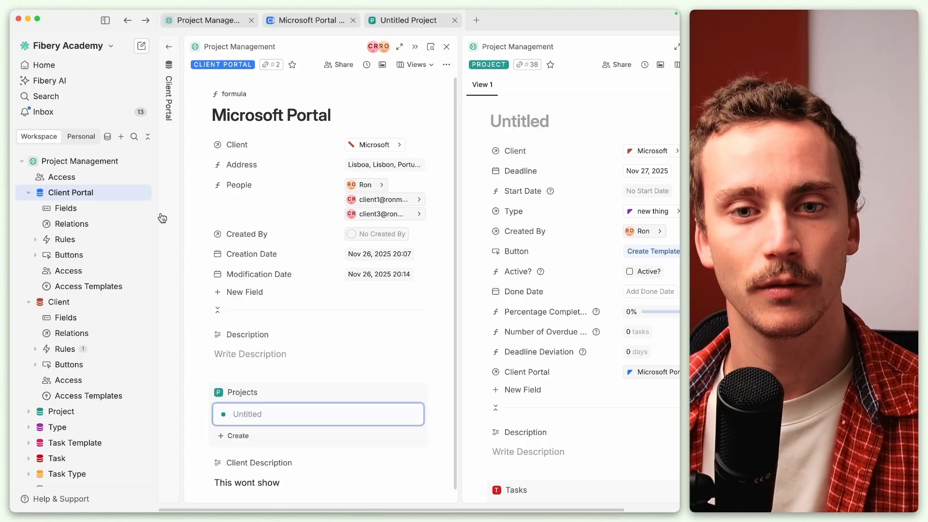
Create a database named Project Portal in the Project Management space and place it directly below Client Portal
click(143, 164)
mouse_move(176, 180)
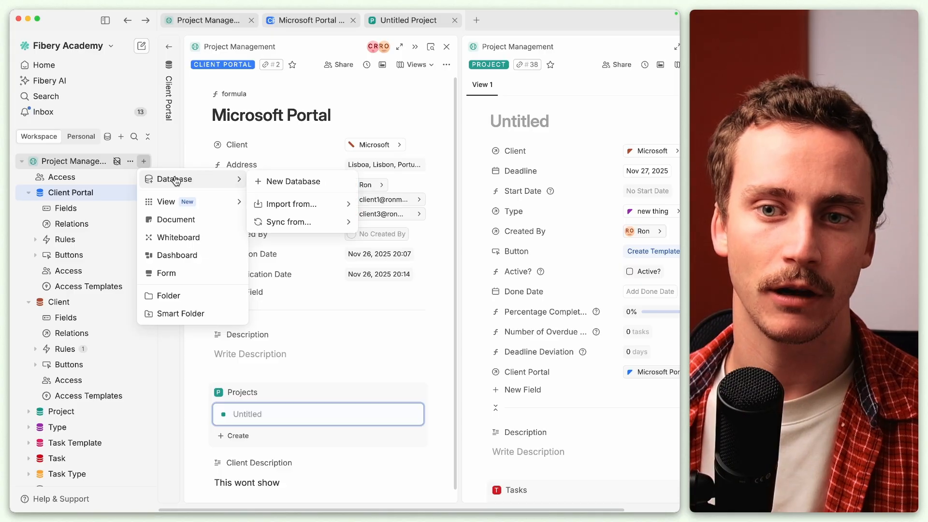
click(269, 180)
text(Pro)
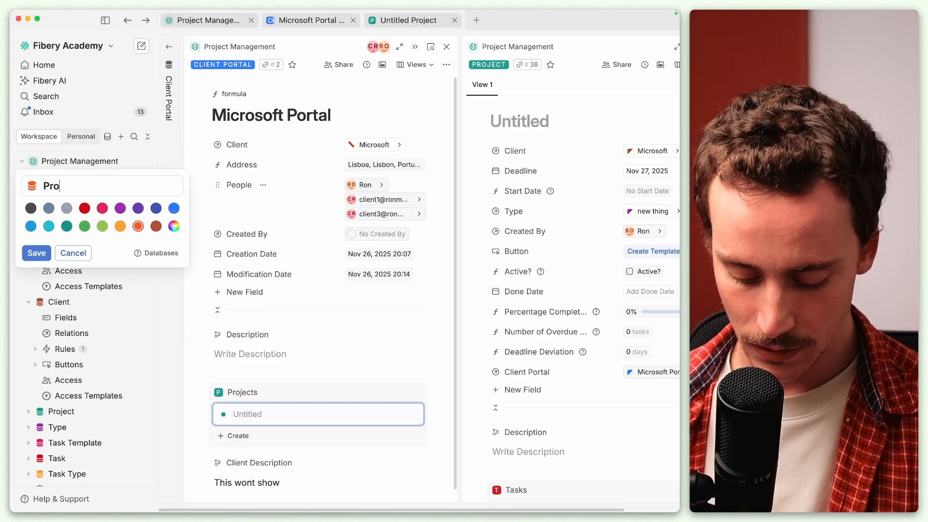
text(ject Portal)
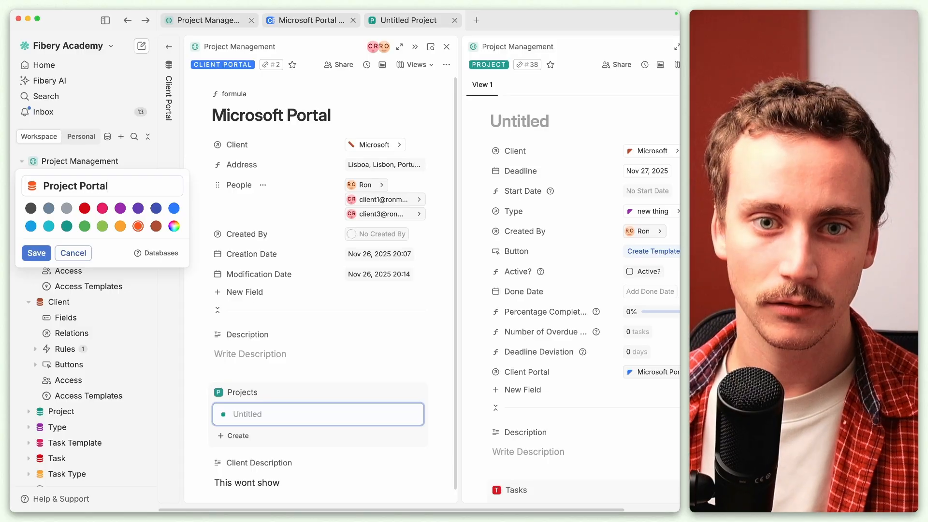
key(Return)
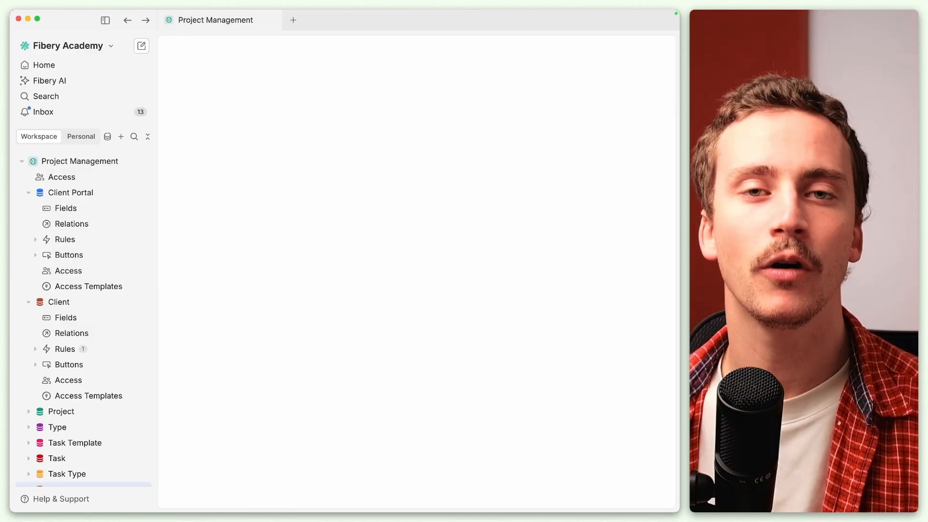
drag(71, 461, 78, 262)
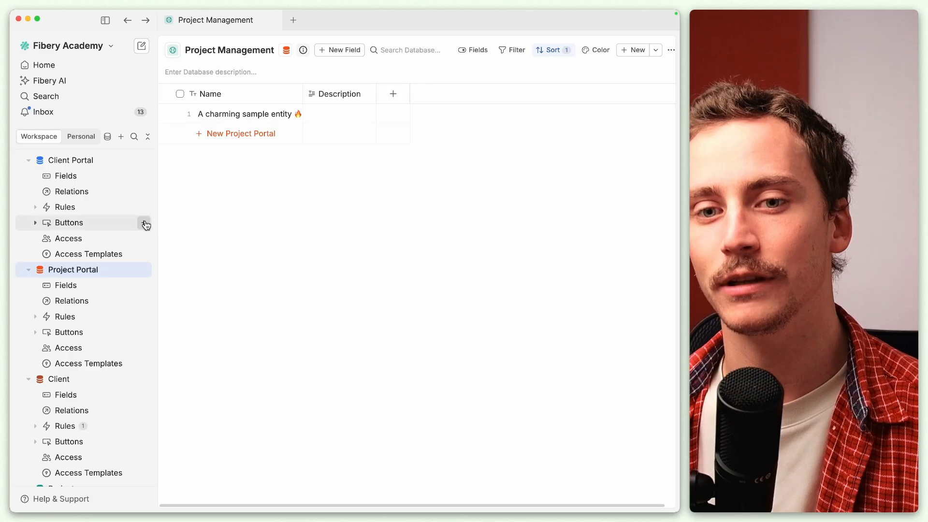
Examine the settings of a new Client Portal access template and the Project Portal's fields and table
click(97, 256)
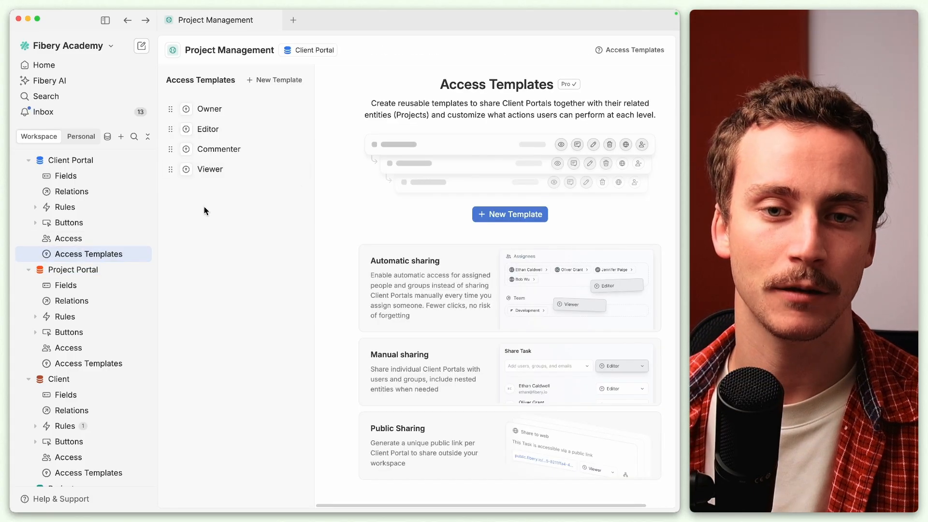
click(266, 79)
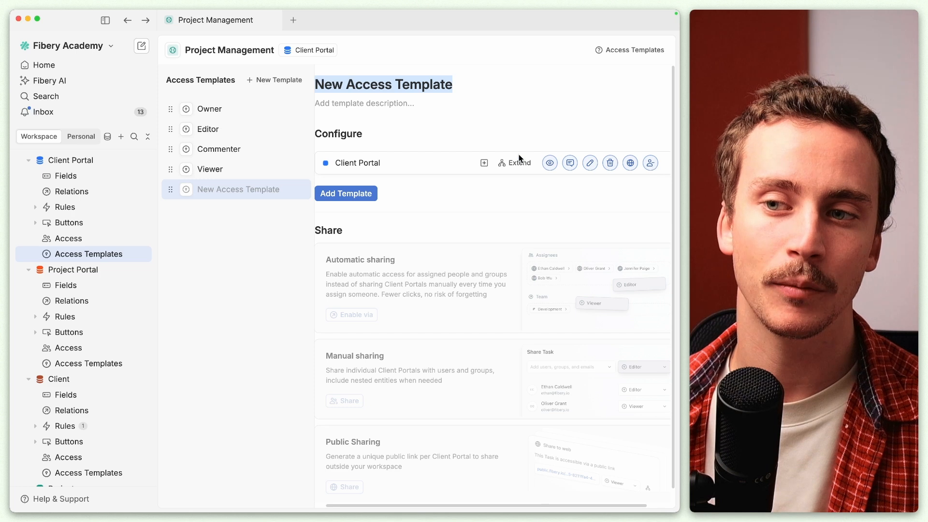
click(441, 192)
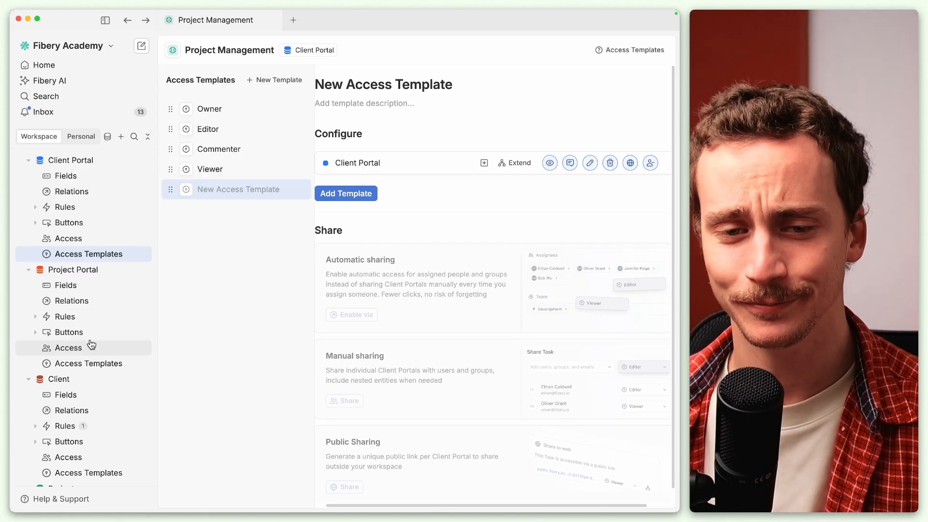
click(74, 288)
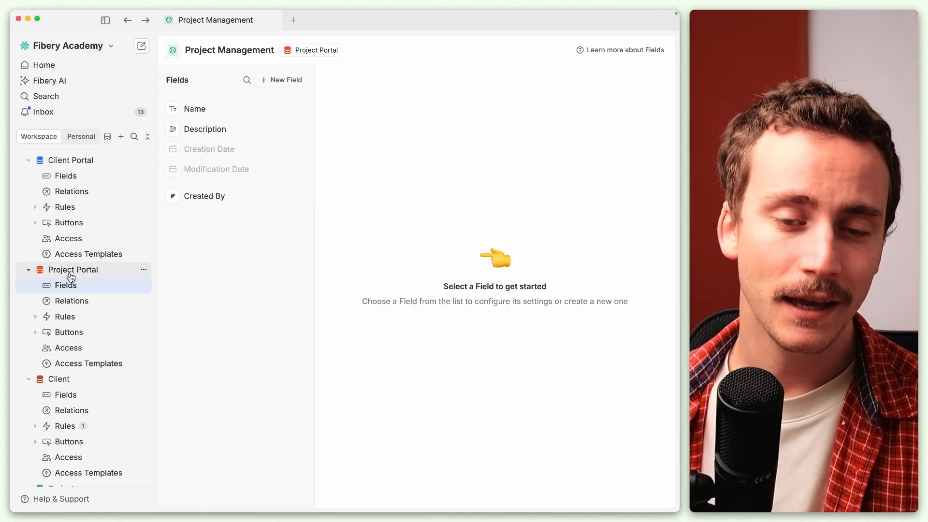
click(112, 267)
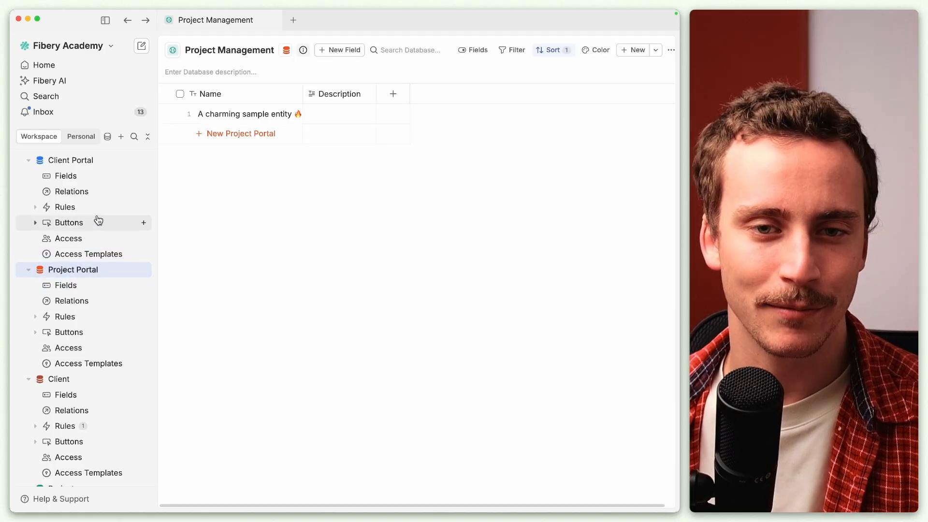
Add a new rule to the Client Portal database and name it "Delete when redundant"
scroll(97, 218, up, 2)
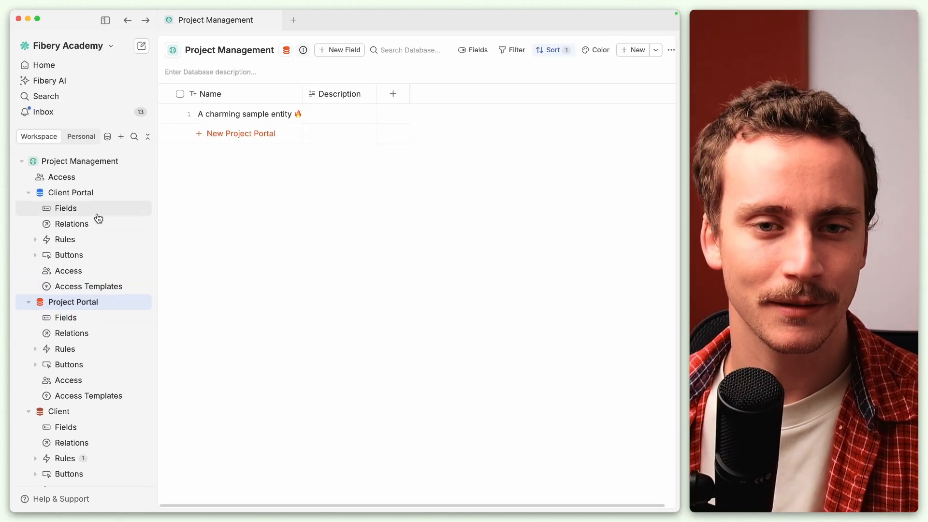
click(67, 243)
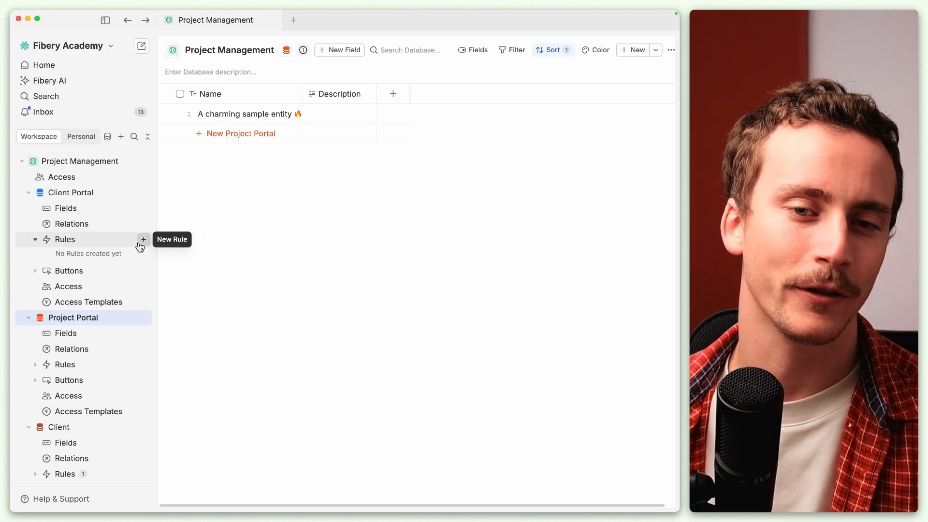
click(142, 239)
text(D)
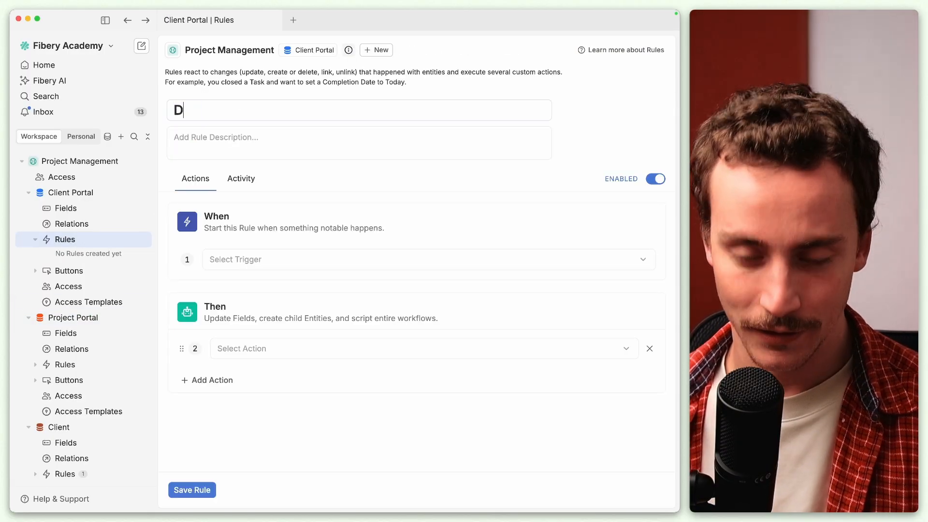
text(elete)
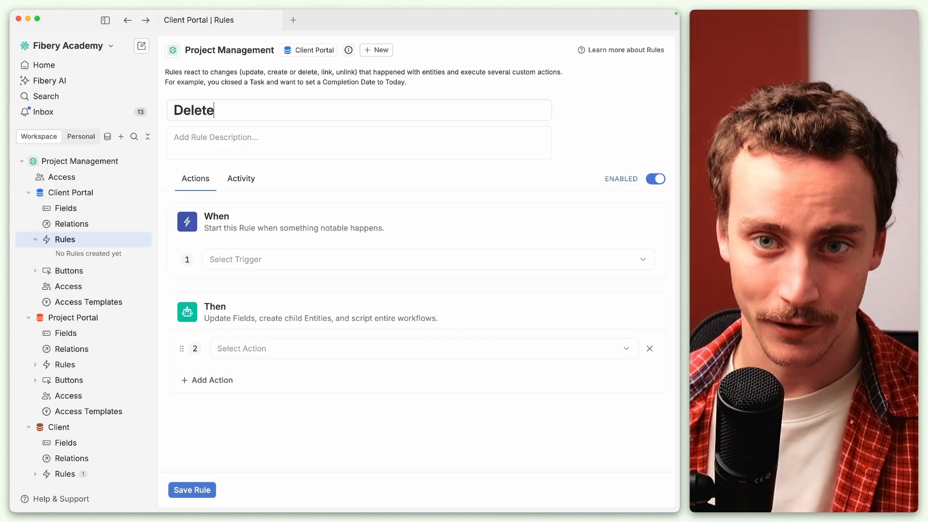
text( whe)
key(BackSpace)
text(hen redunt)
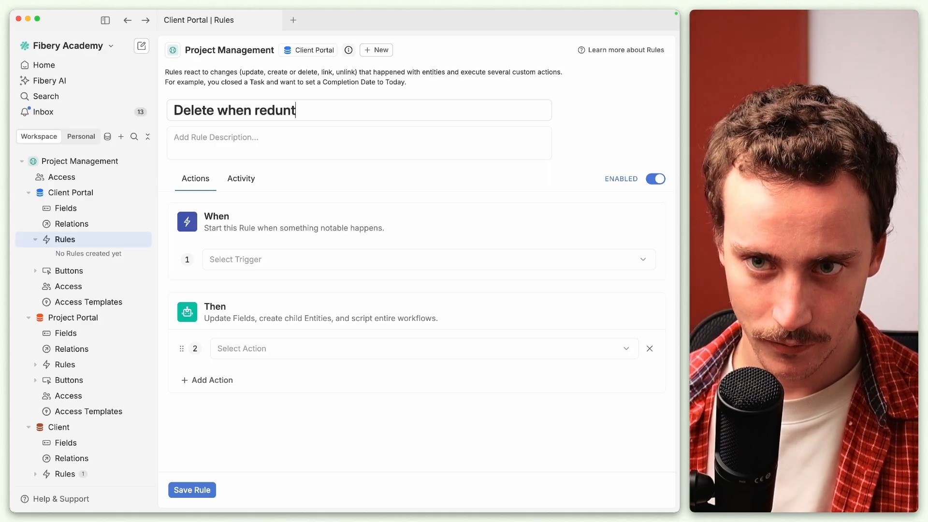
Trigger the rule on Client Portal Updated for the Client field, filtered to portals where Client is empty
click(240, 261)
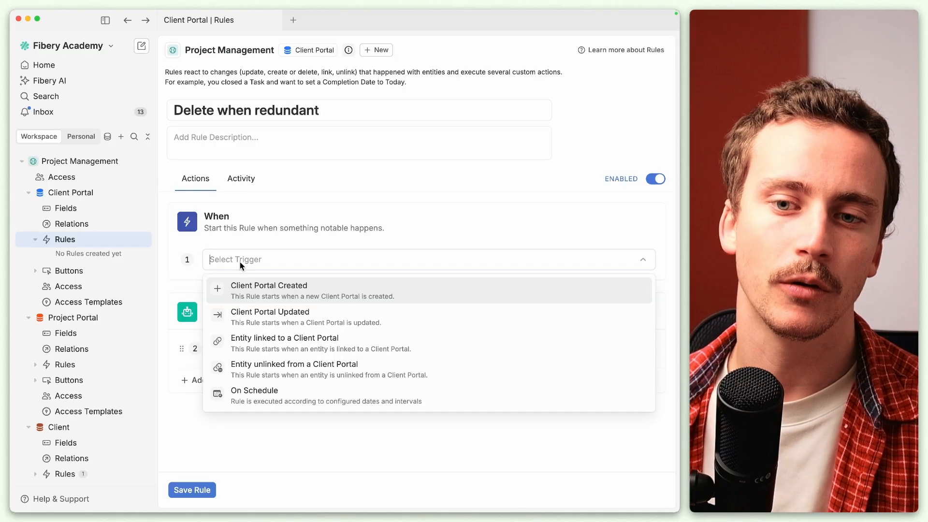
click(277, 319)
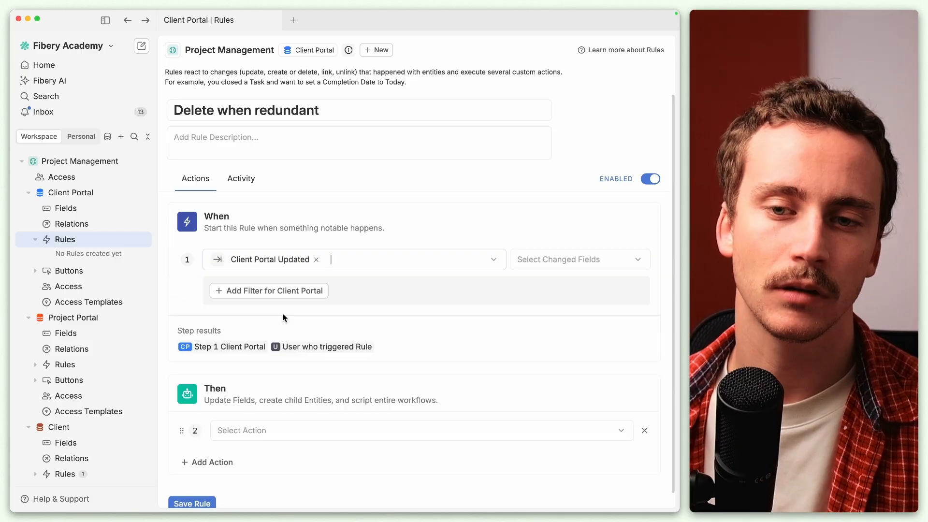
click(578, 263)
click(556, 321)
click(295, 292)
click(265, 311)
click(274, 294)
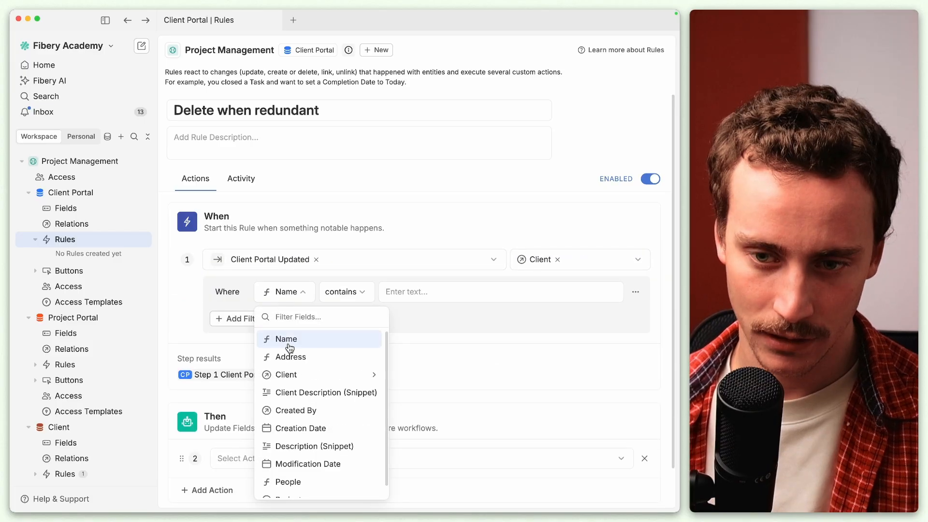
click(286, 374)
Set the rule's action to Delete the Client Portal and save the rule
click(290, 457)
click(282, 360)
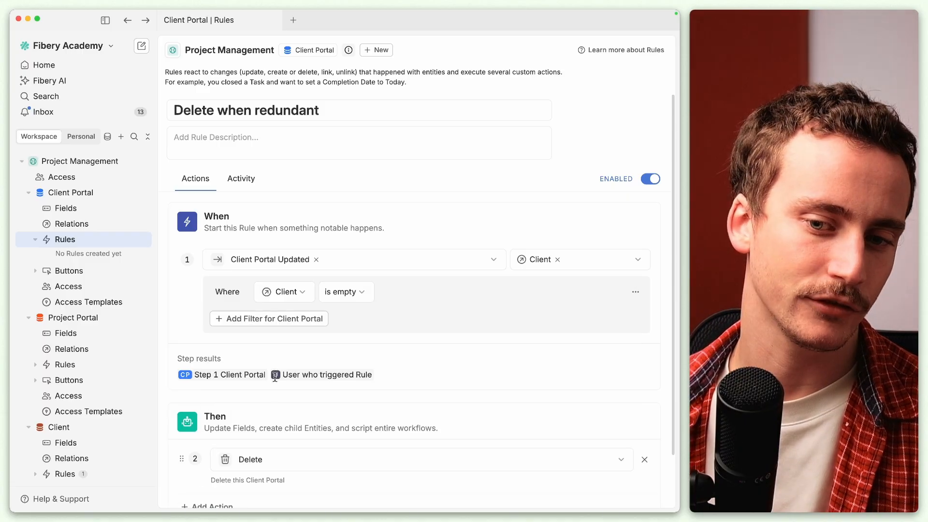
scroll(271, 397, down, 2)
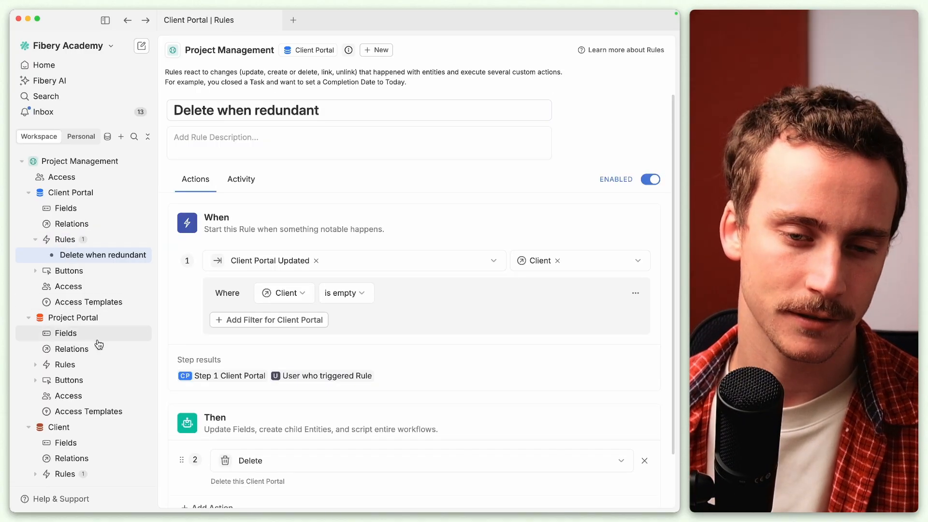
scroll(72, 386, down, 3)
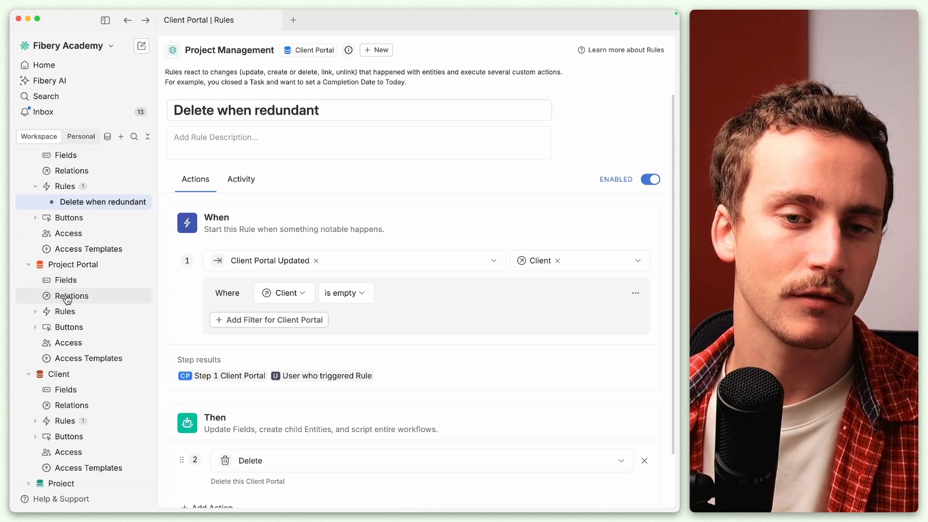
Add a one-to-one relation between the Project Portal database and the Project database
click(104, 296)
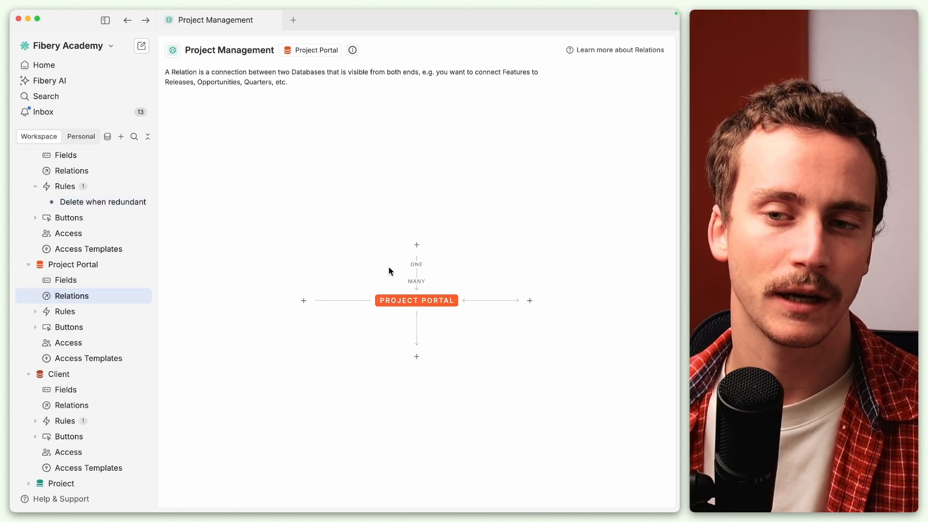
click(304, 301)
click(290, 307)
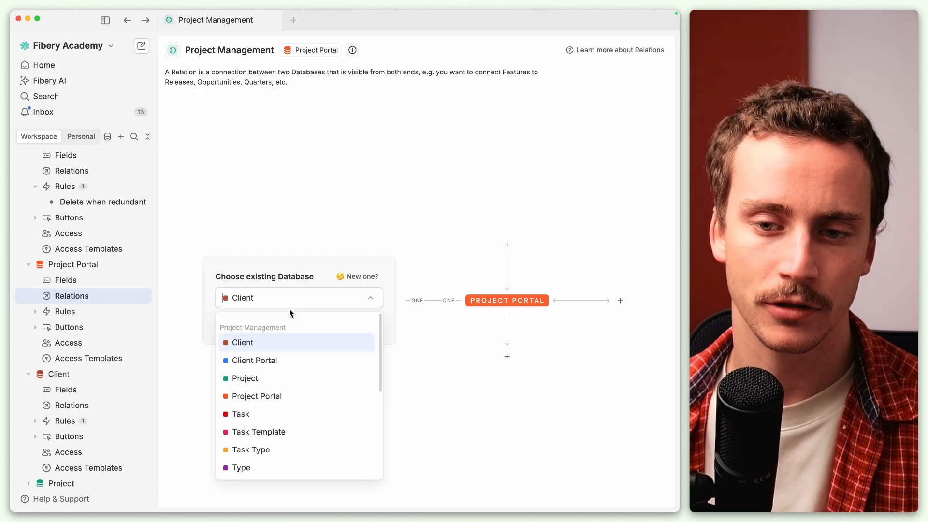
click(247, 380)
click(227, 325)
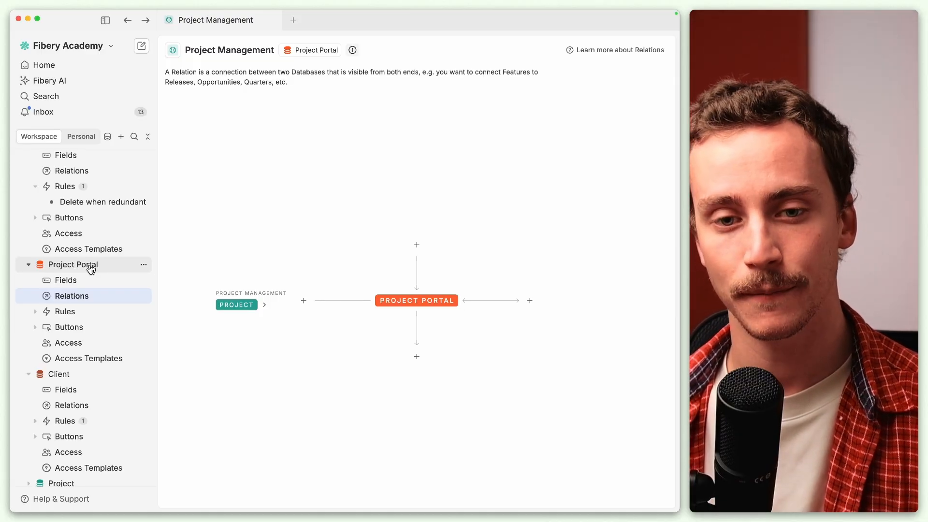
click(91, 269)
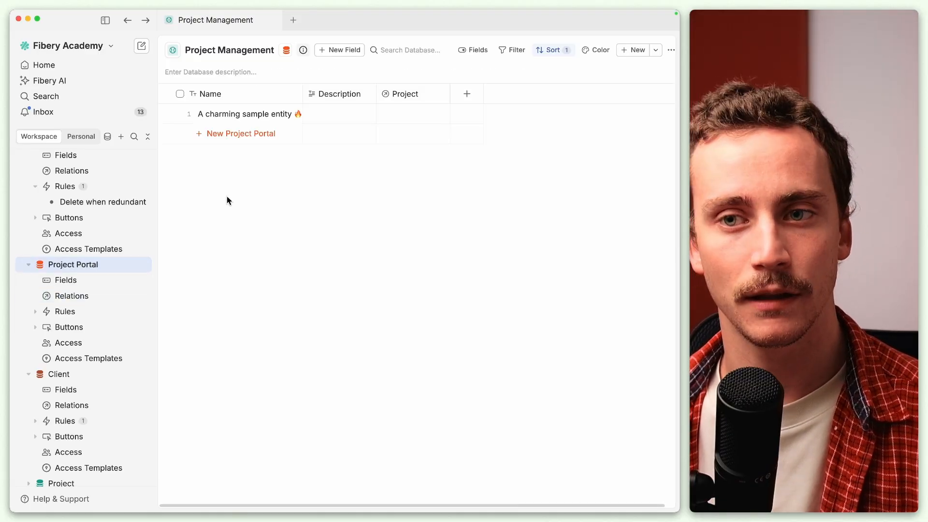
click(465, 95)
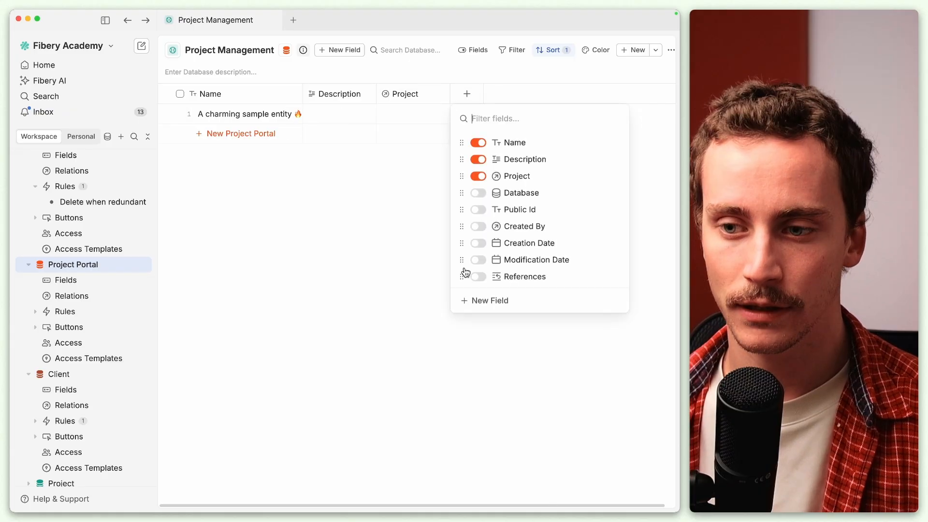
click(489, 301)
text(Tasl)
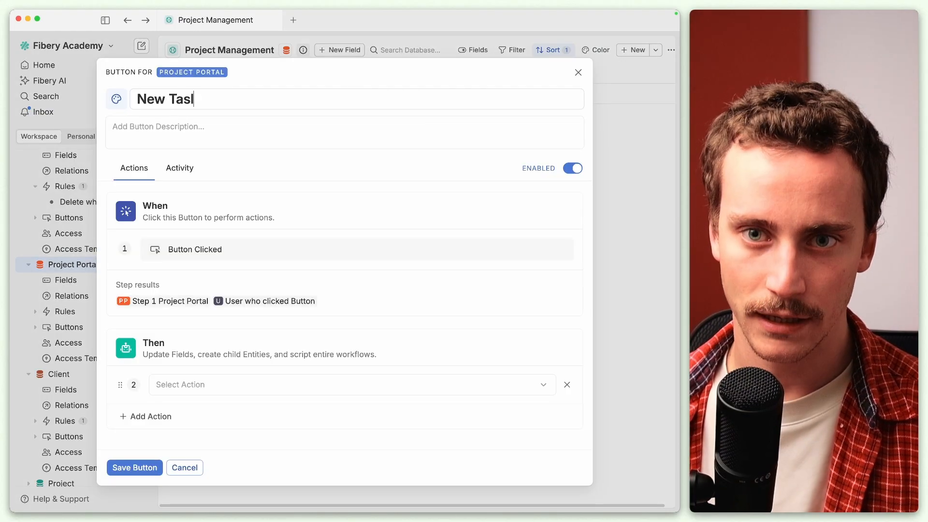
click(185, 467)
Add a new button to the Project database's fields and name it "New Task"
scroll(92, 425, down, 1)
click(73, 451)
scroll(88, 456, down, 2)
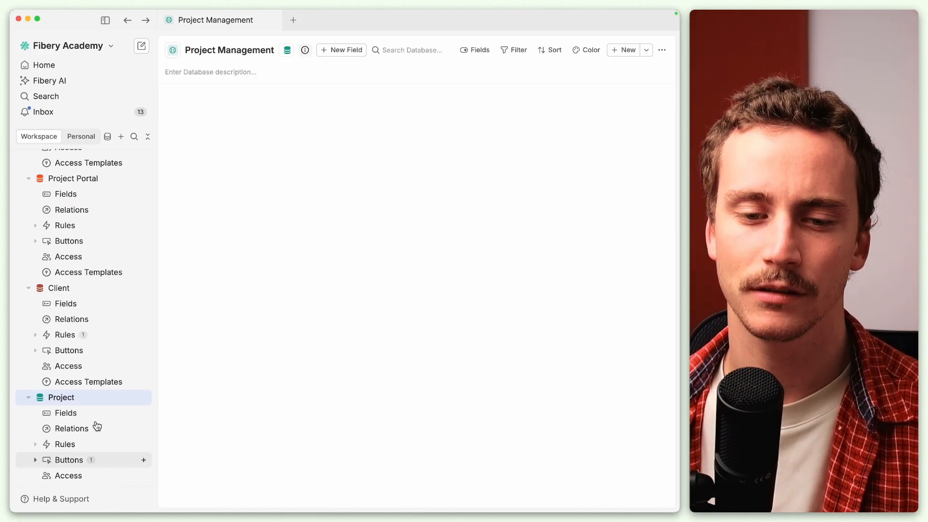
scroll(404, 239, right, 15)
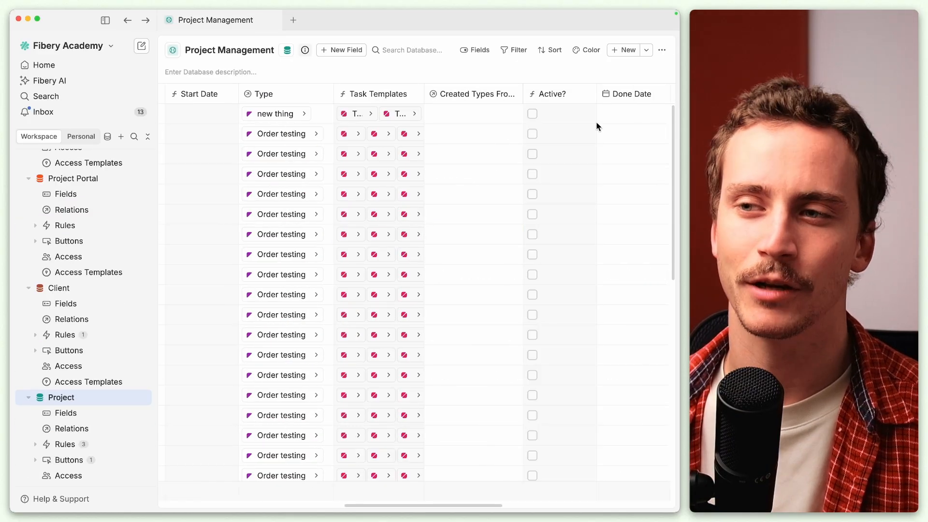
click(99, 414)
click(276, 83)
scroll(290, 295, down, 3)
click(290, 424)
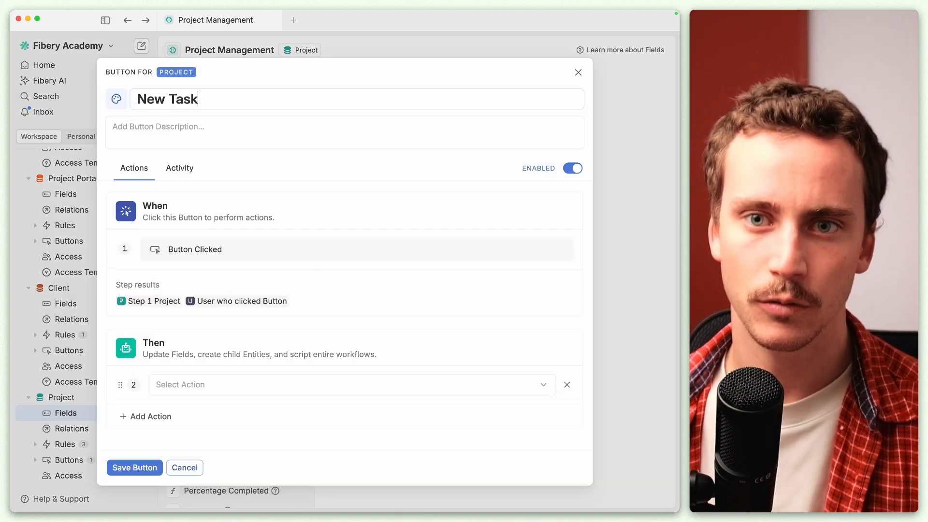
Set the New Task button's action to Add Tasks Item and include the Name field
click(222, 385)
text(ta)
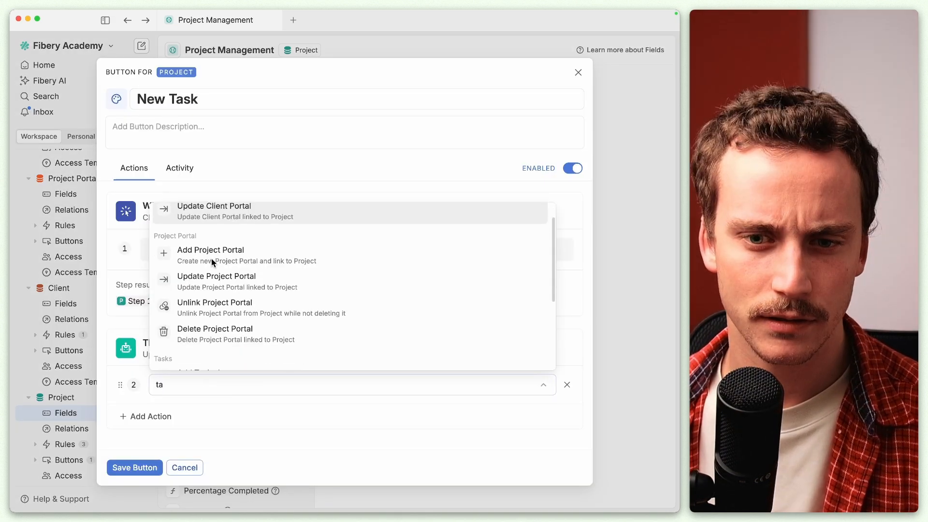
click(200, 289)
scroll(196, 339, down, 2)
click(192, 383)
key(Return)
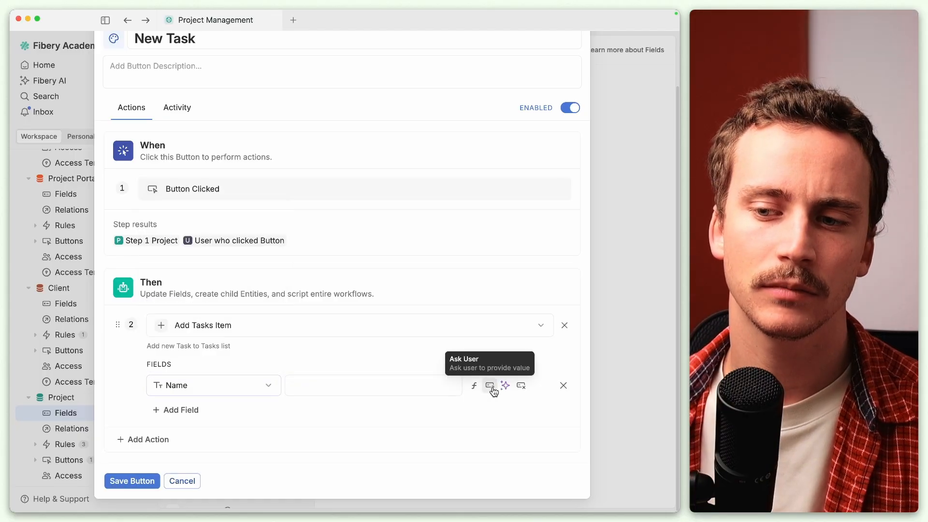
Add the Timeline field, make the button ask the user for Name and Timeline, and save it
click(184, 409)
click(191, 412)
scroll(194, 367, down, 1)
scroll(192, 370, up, 1)
click(186, 385)
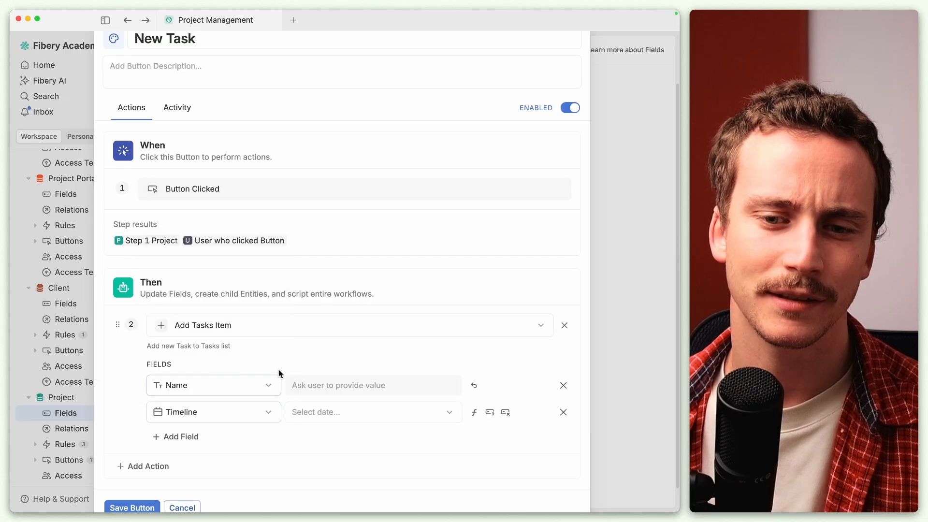
click(489, 412)
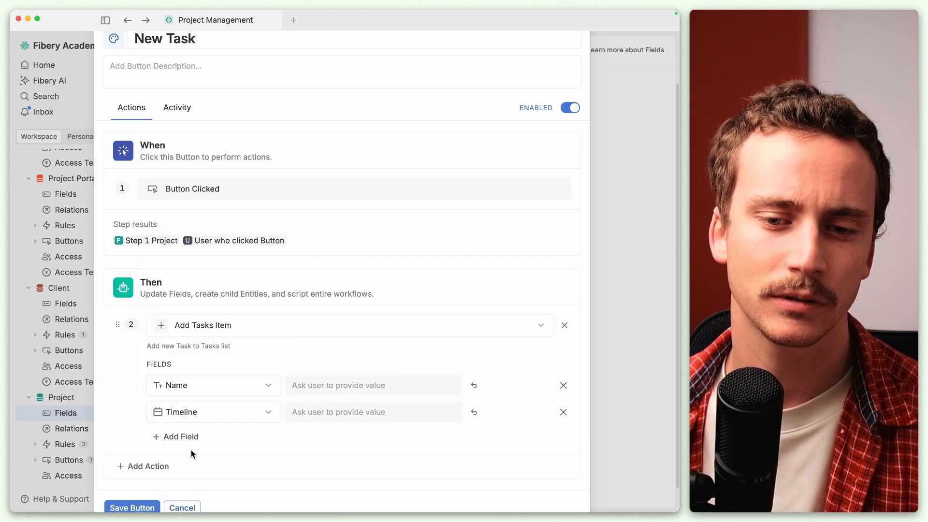
scroll(190, 450, down, 1)
click(135, 482)
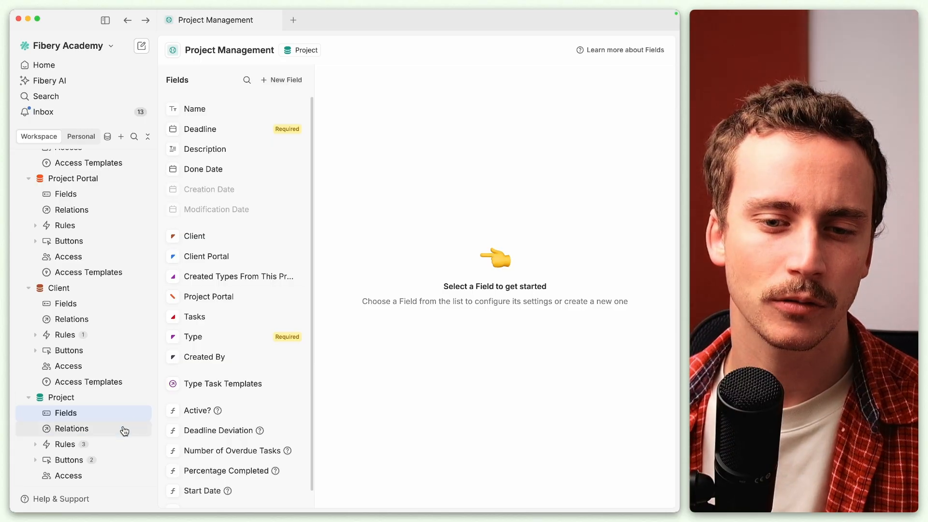
Add the Assignees field to the Project's New Task button, with its value provided by the user
scroll(94, 435, down, 1)
click(68, 432)
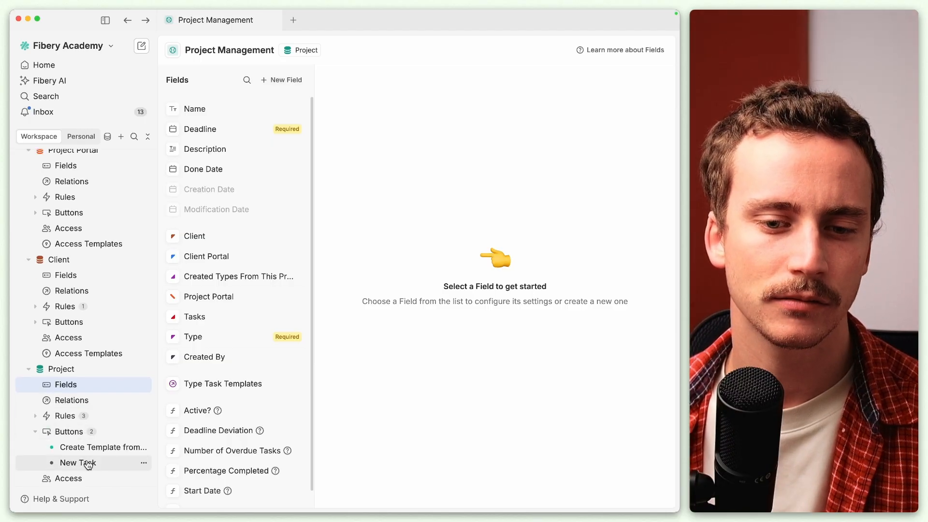
click(87, 462)
click(585, 451)
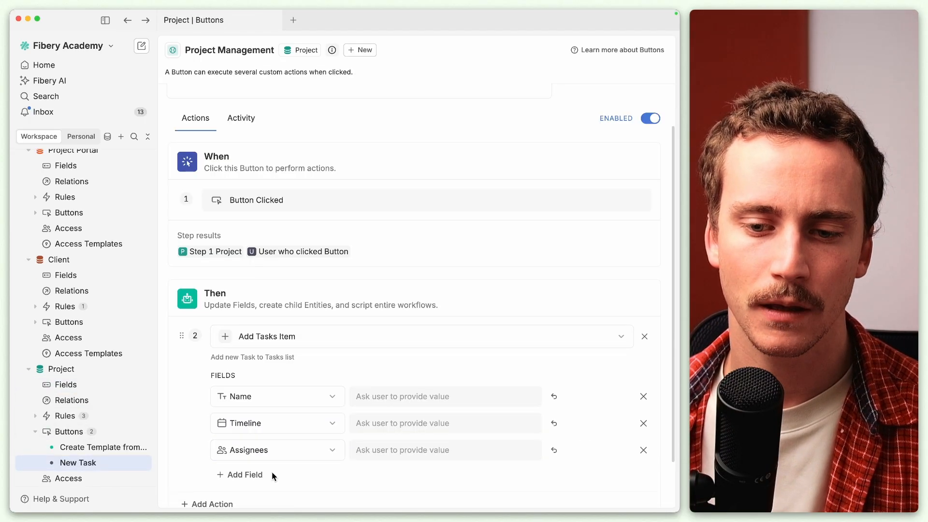
scroll(253, 416, down, 2)
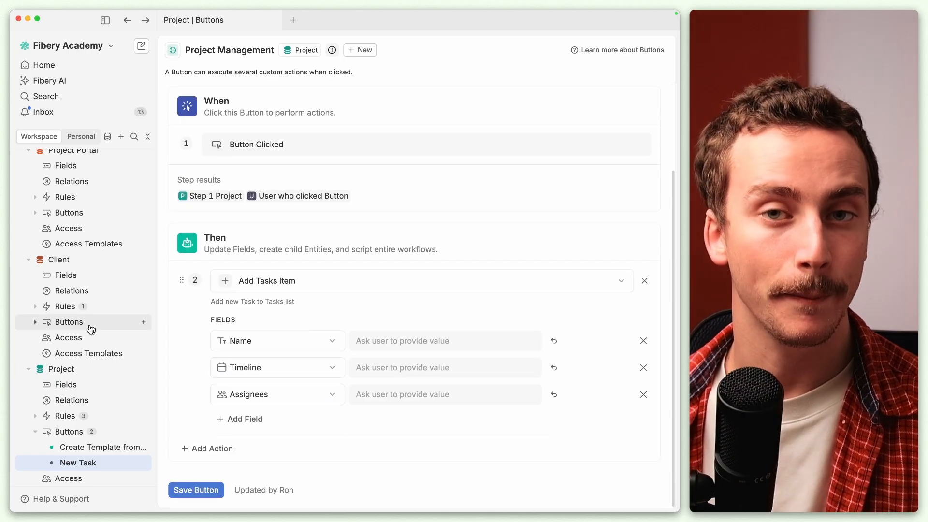
Open the unnamed Microsoft project in the first row of the Project database
scroll(90, 326, up, 6)
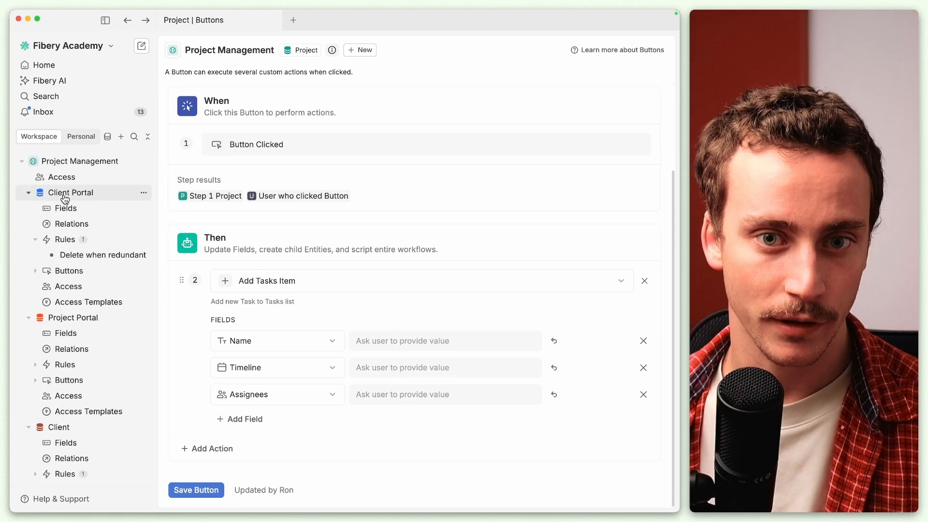
scroll(83, 230, down, 1)
scroll(83, 232, up, 1)
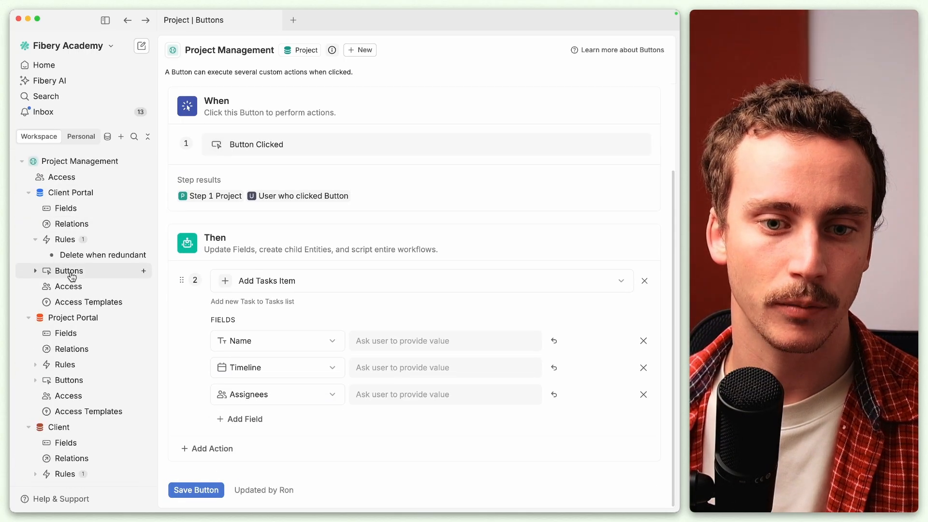
scroll(70, 333, down, 3)
click(59, 423)
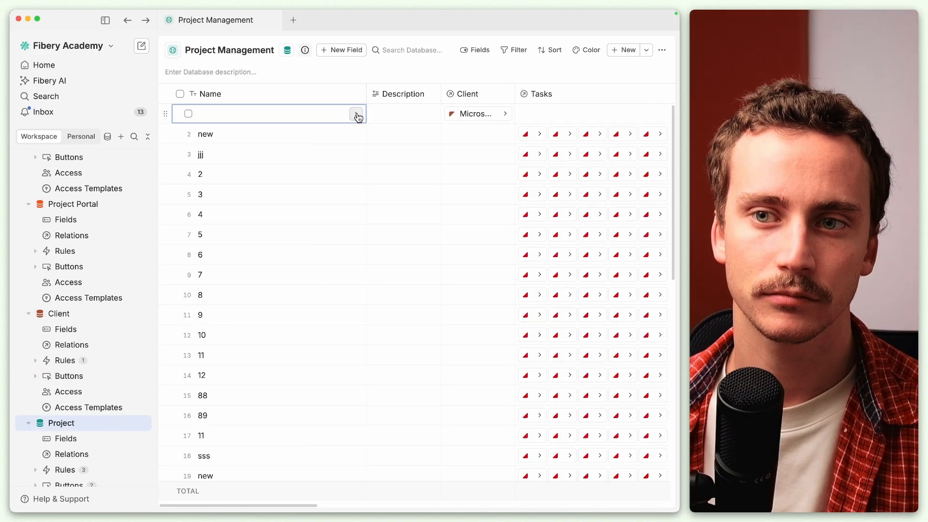
click(356, 114)
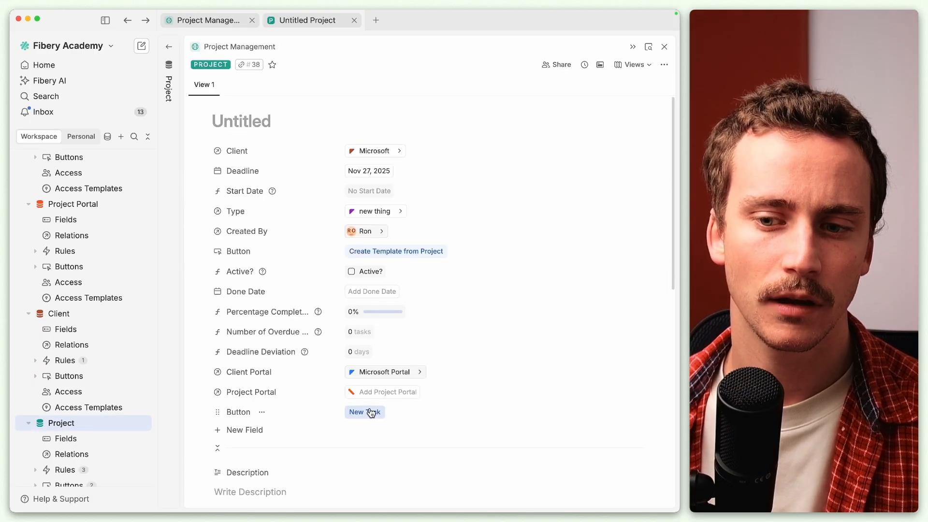
Run New Task on the project with name "asdf", timeline Nov 12 to Nov 22, 2025, and a suggested user as assignee
click(371, 413)
text(asdf)
click(266, 232)
click(256, 367)
click(316, 387)
click(388, 251)
click(339, 278)
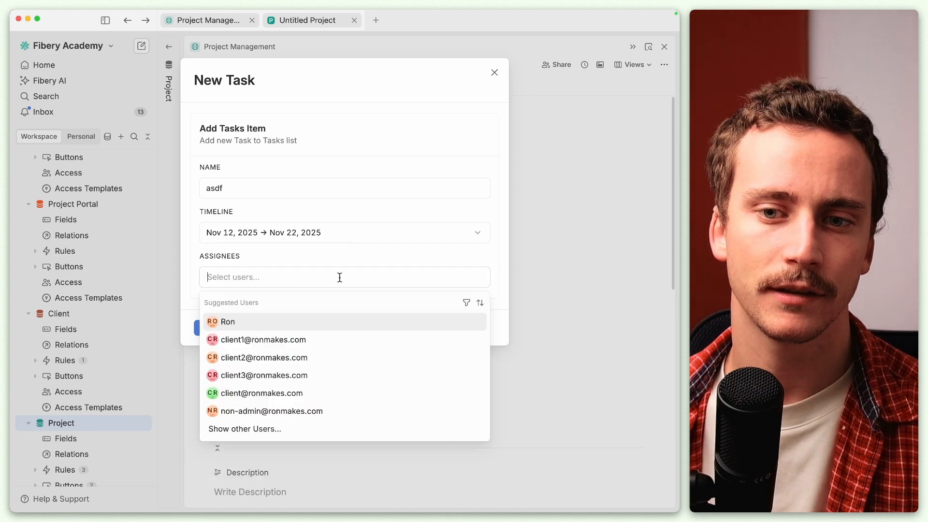
click(308, 328)
click(376, 252)
click(213, 328)
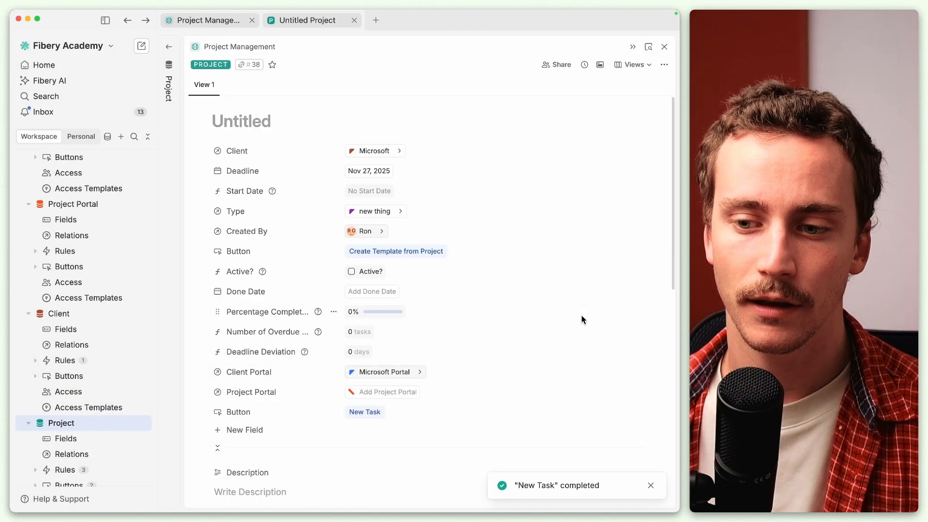
scroll(575, 317, down, 6)
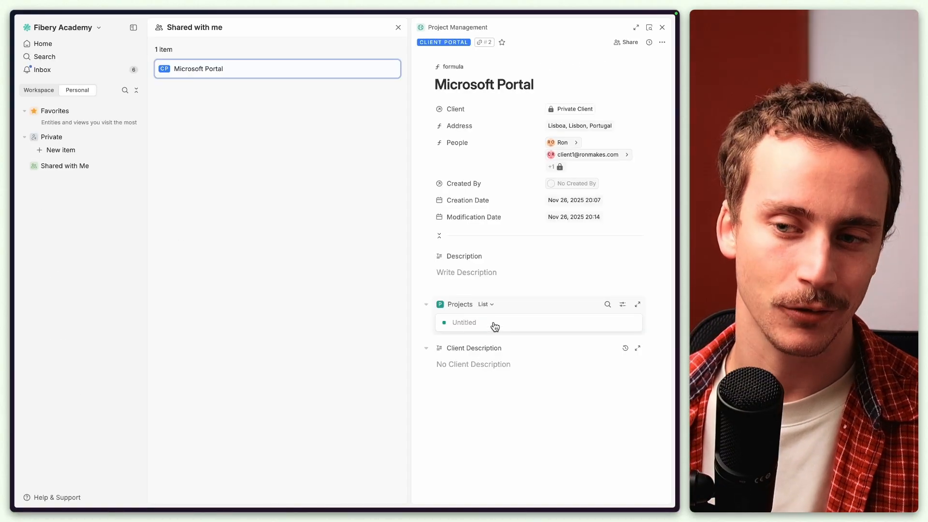
In the guest's workspace, open Microsoft Portal's untitled project and fill in New Task with name "asdf" and timeline Nov 3 to Nov 13, 2025
click(495, 317)
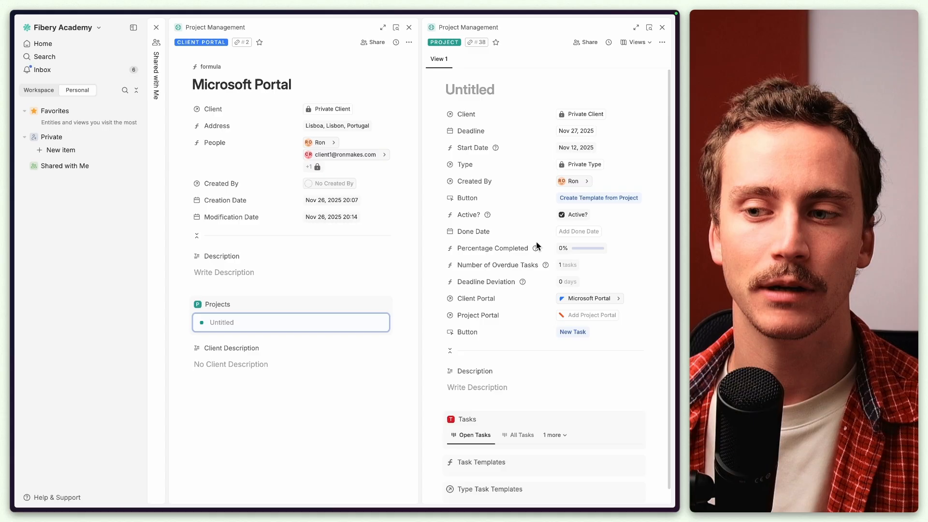
click(572, 332)
text(asdf)
click(298, 182)
click(239, 275)
click(288, 292)
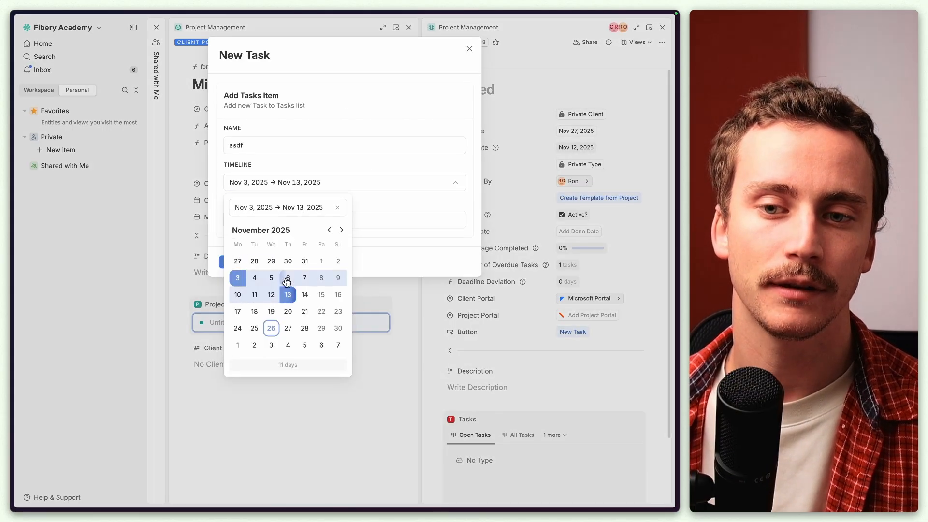
Assign two users to the guest's new task, try to run the button, and close the form
click(341, 165)
click(283, 219)
click(266, 270)
click(265, 270)
click(337, 194)
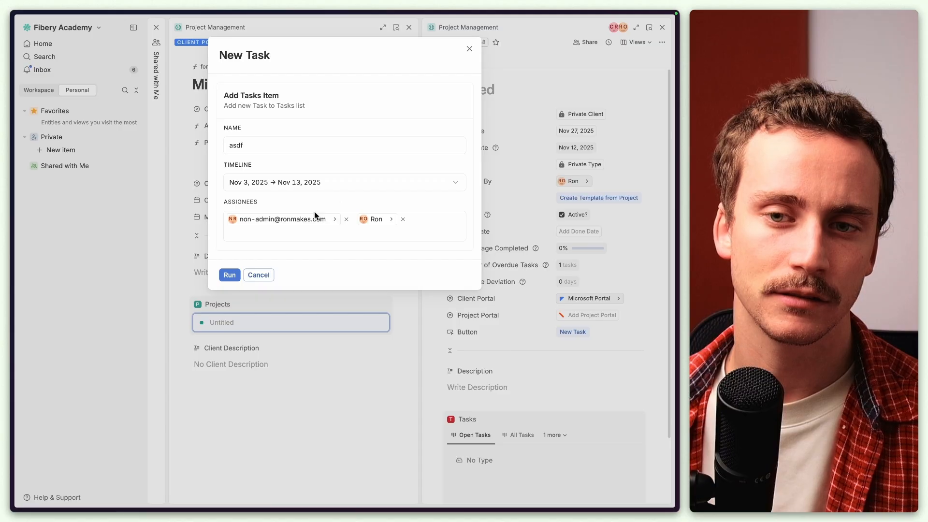
click(229, 275)
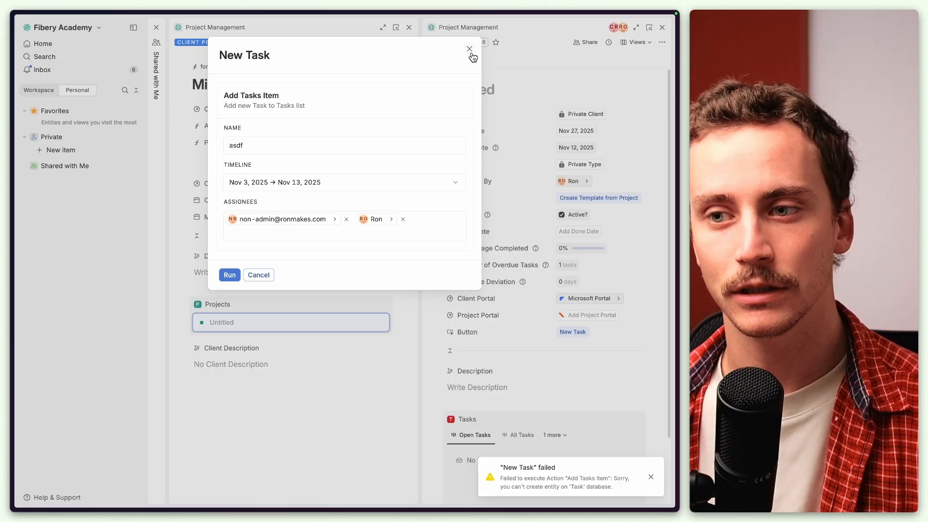
click(469, 49)
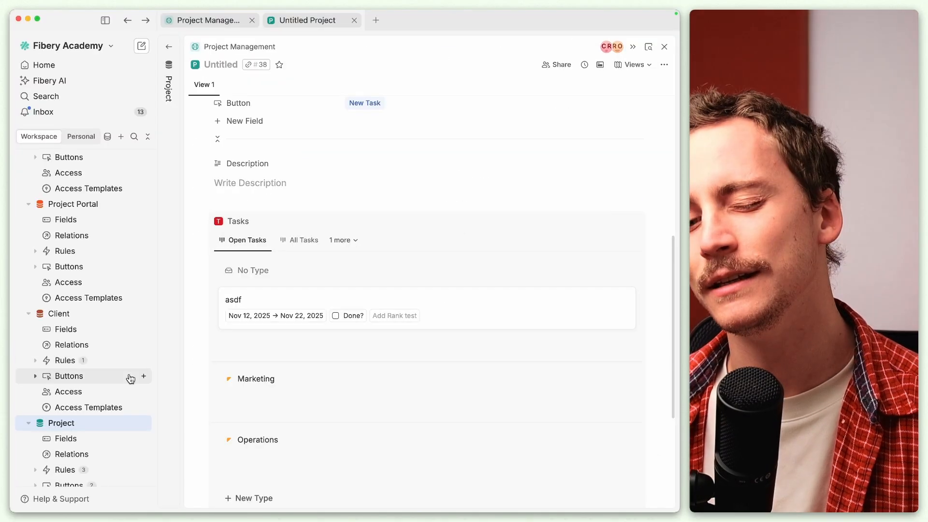
Back in the admin workspace, add a Text field named "New Task Name" to the Project database
scroll(128, 376, down, 2)
click(86, 399)
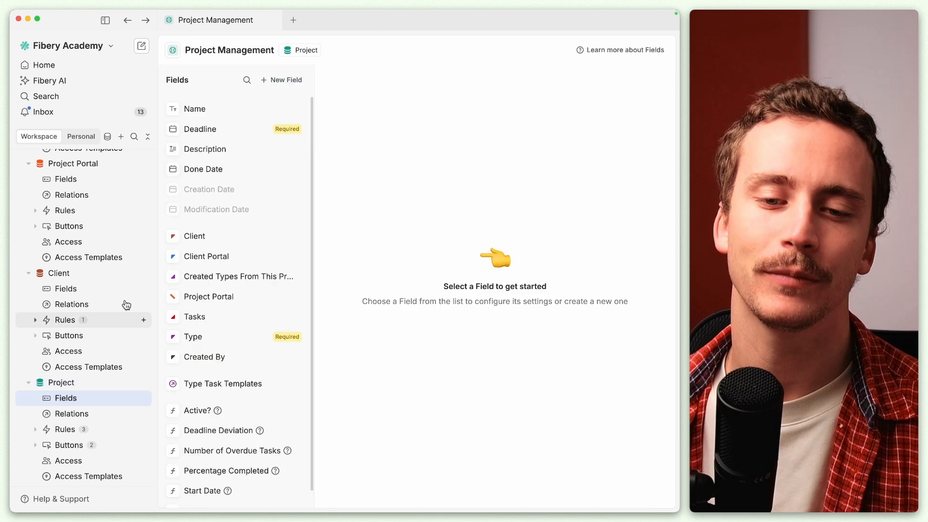
click(286, 80)
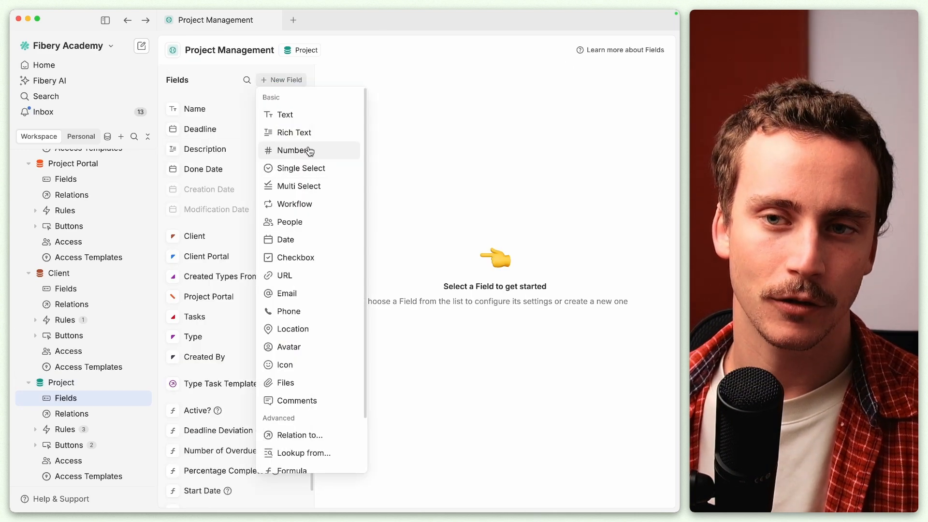
click(298, 114)
text(New )
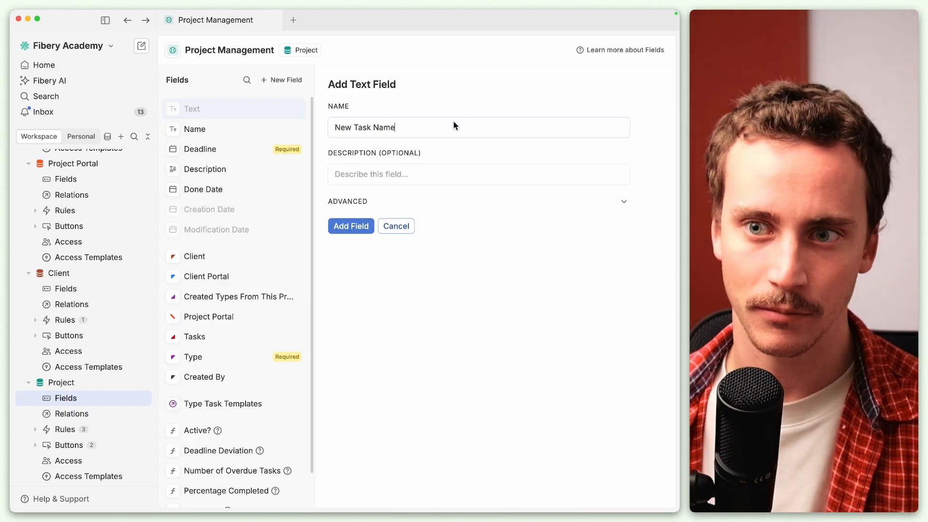
text(Task Name)
click(352, 226)
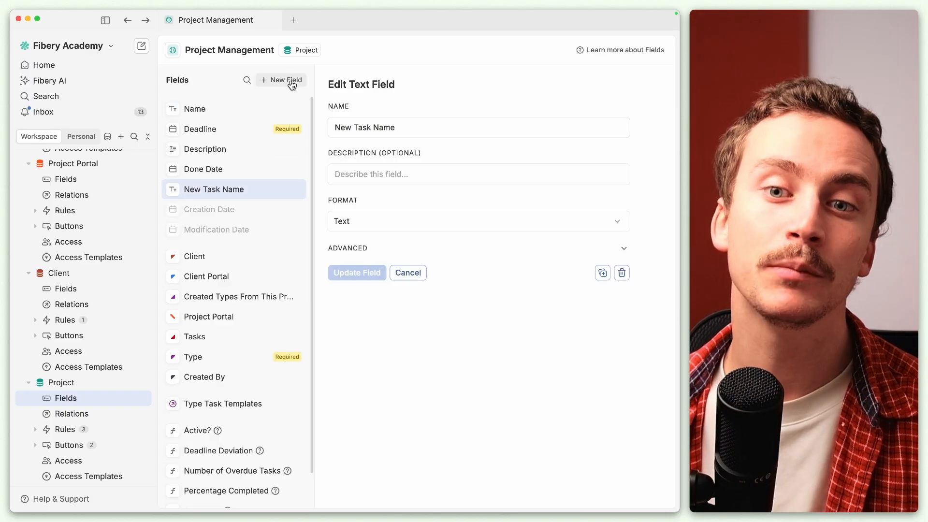
click(290, 81)
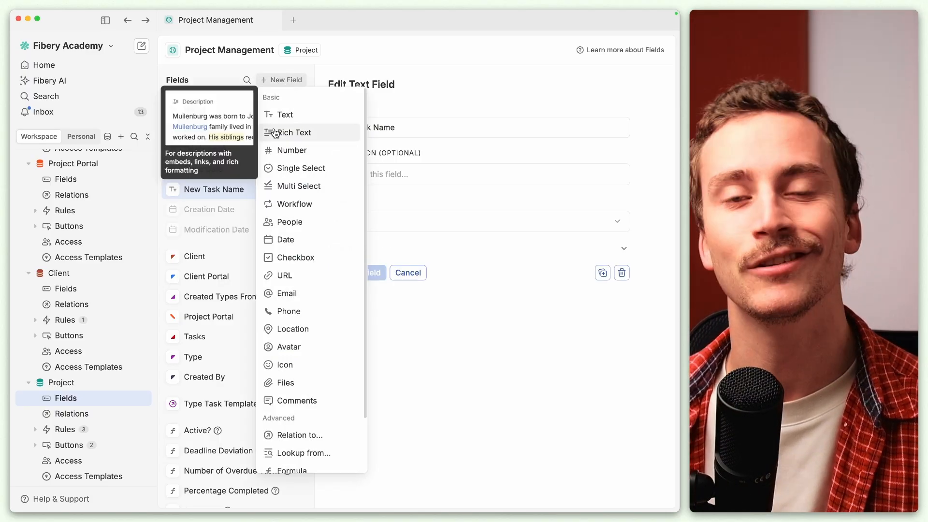
click(285, 115)
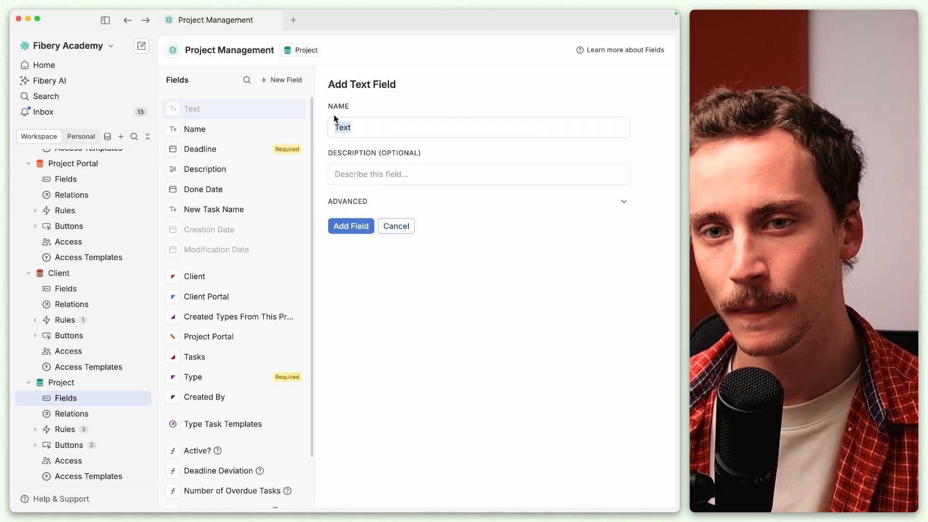
scroll(90, 227, up, 3)
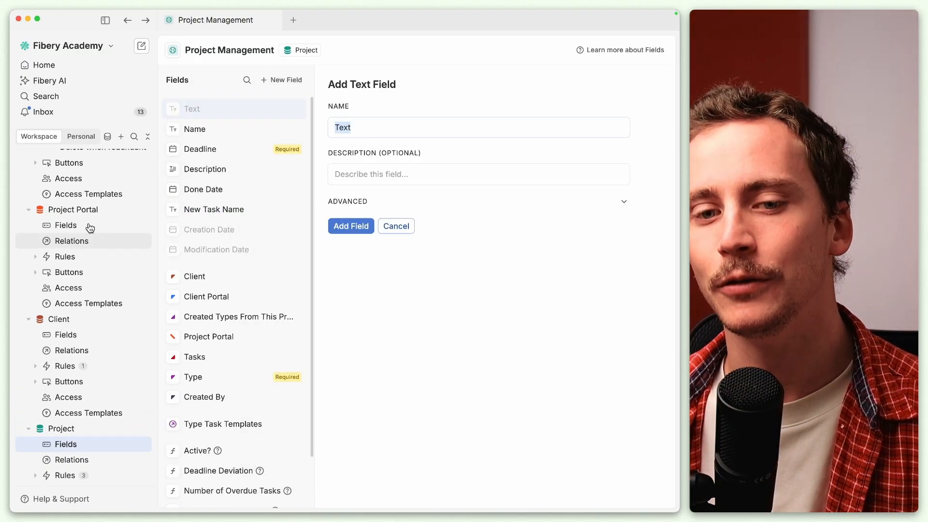
scroll(87, 226, up, 1)
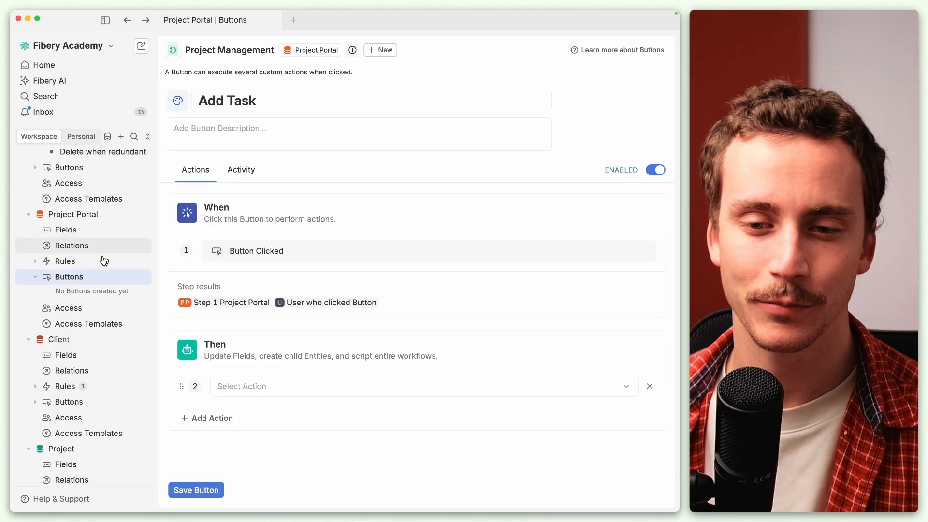
Create a one-to-many relation from the Project Portal database to the existing Task database
click(73, 246)
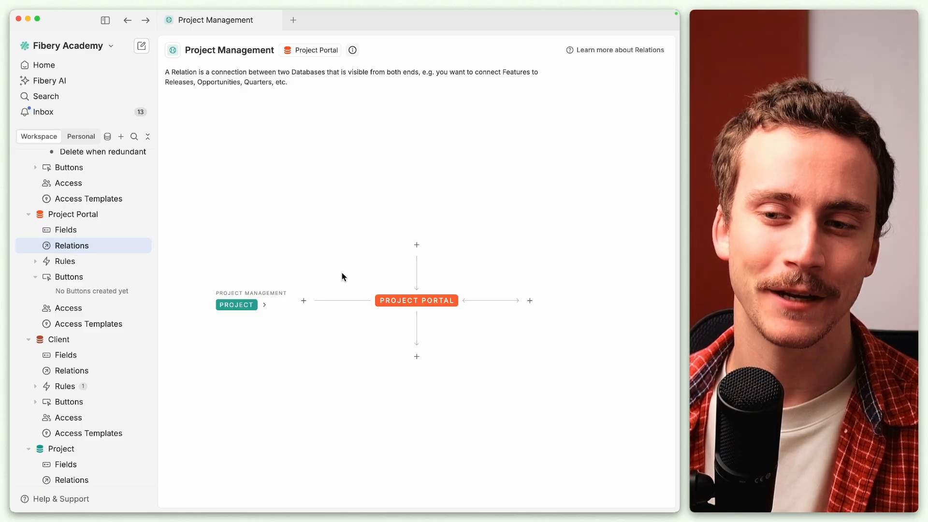
click(417, 359)
click(397, 357)
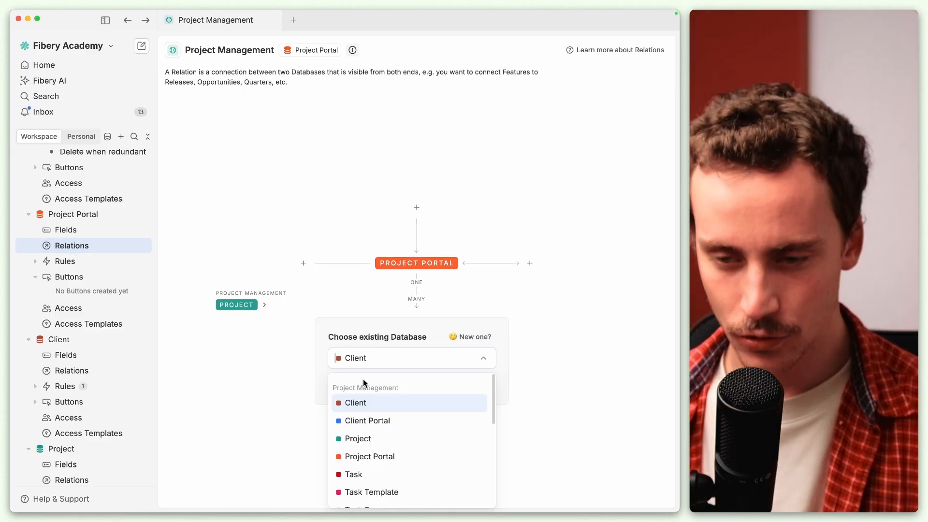
text(tas)
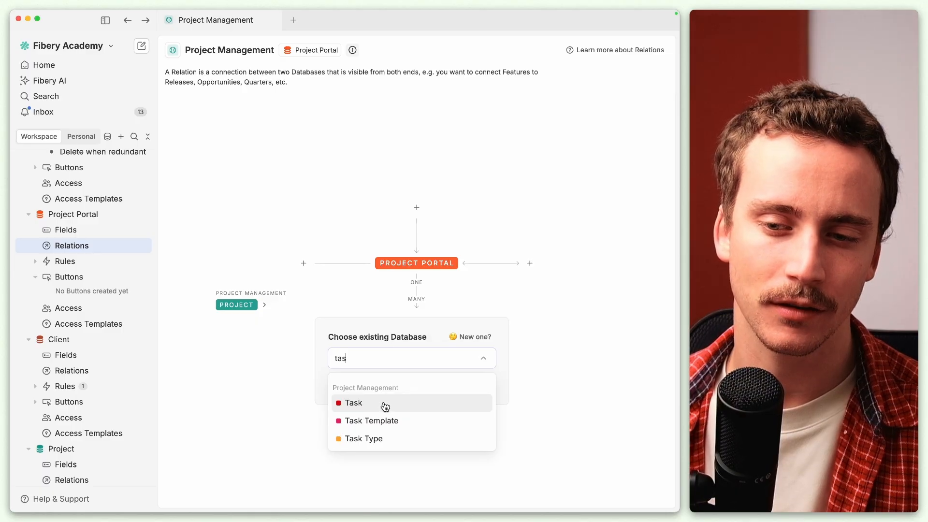
click(385, 406)
click(346, 384)
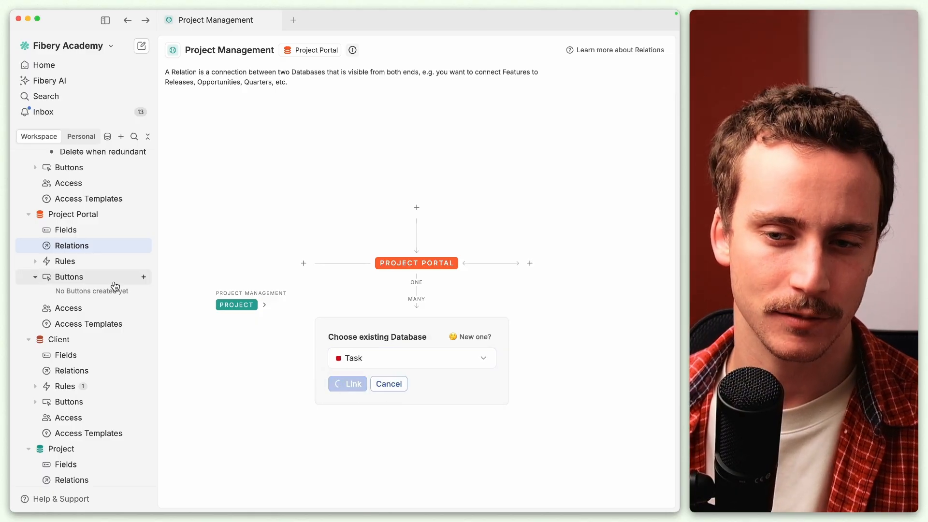
Create a new button in the Project Portal database and give it the Add Tasks Item action
click(144, 276)
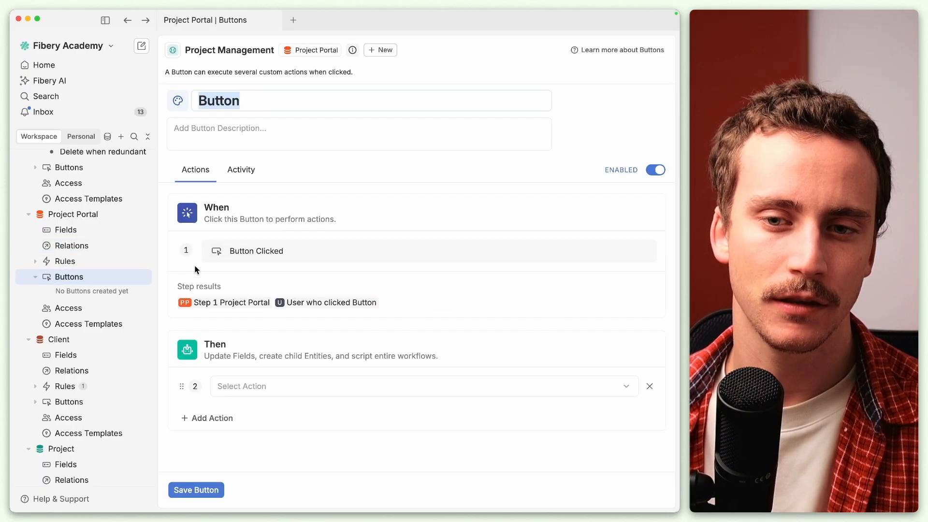
click(242, 385)
text(Crea)
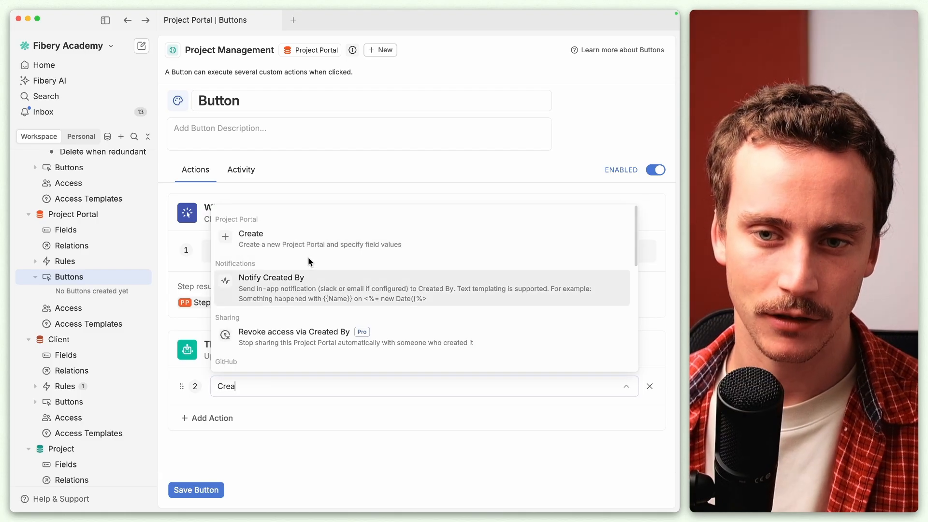
key(BackSpace)
key(BackSpace)
key(BackSpace)
key(BackSpace)
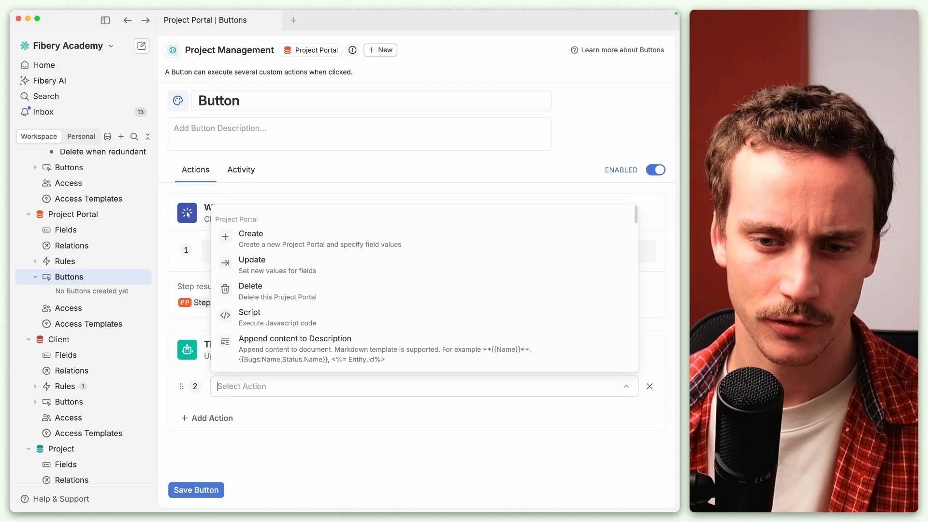
text(add)
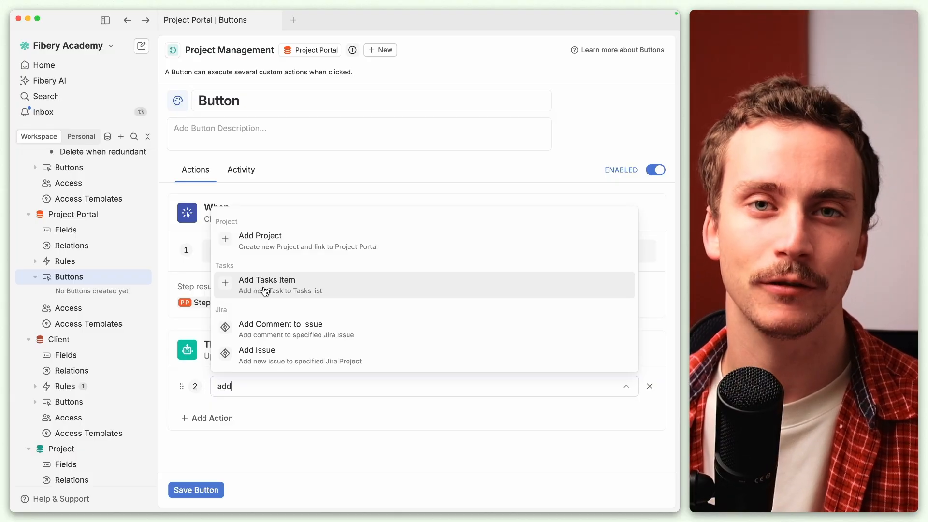
click(265, 290)
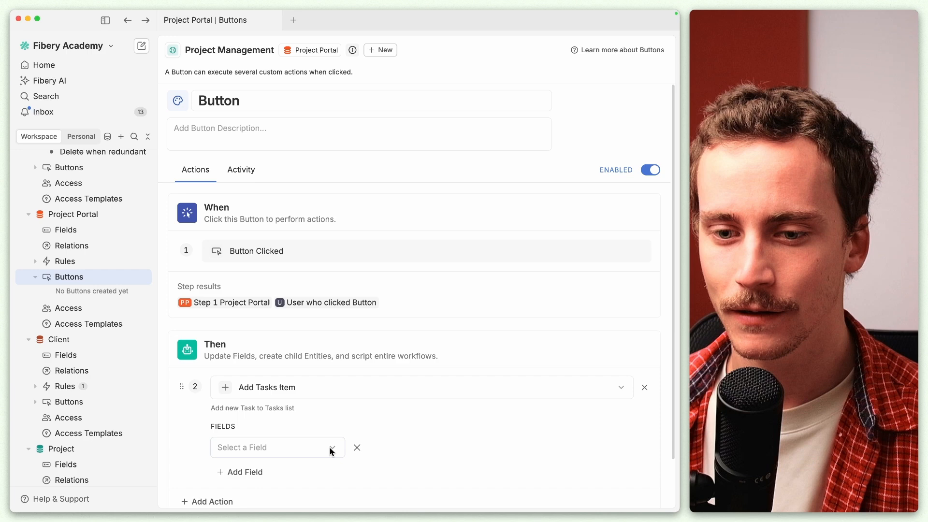
In the Add Tasks Item action, add the Name and Assignees fields, both asking the user to provide a value
click(331, 451)
click(256, 278)
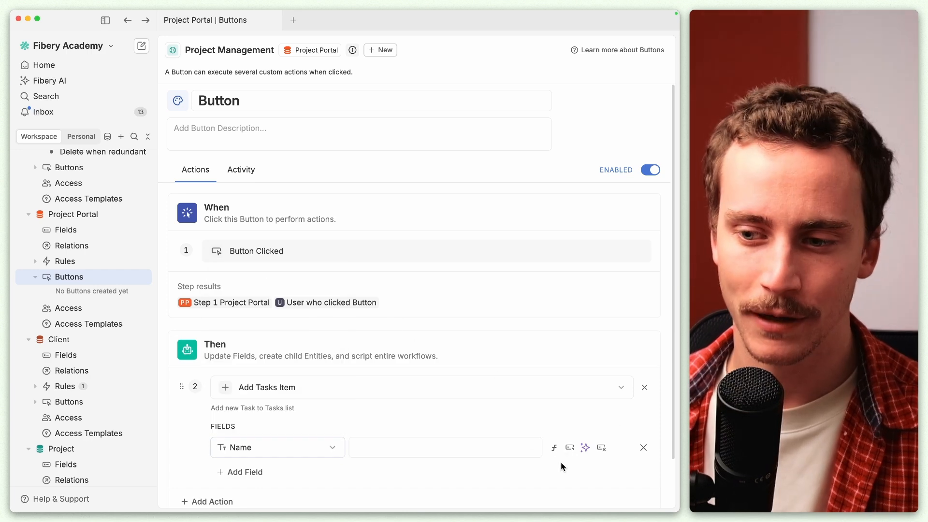
click(569, 447)
click(264, 471)
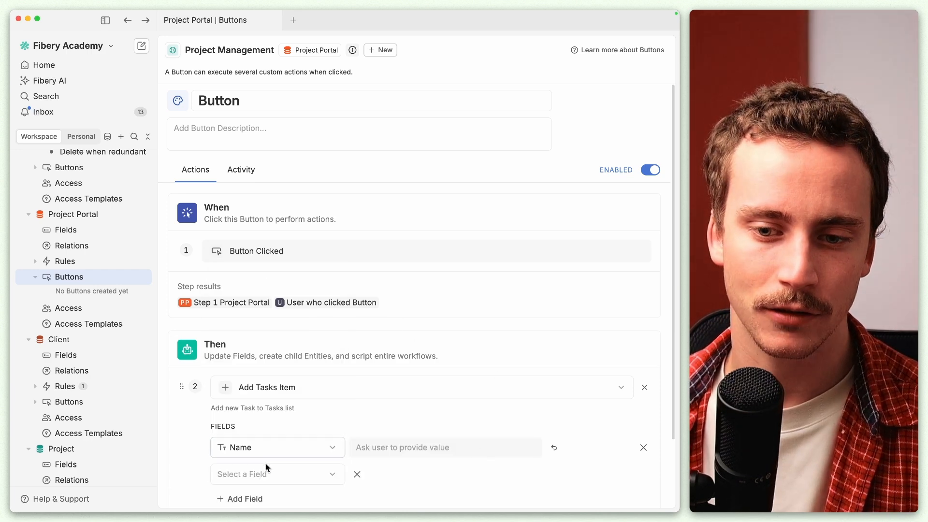
click(265, 467)
click(274, 337)
click(553, 474)
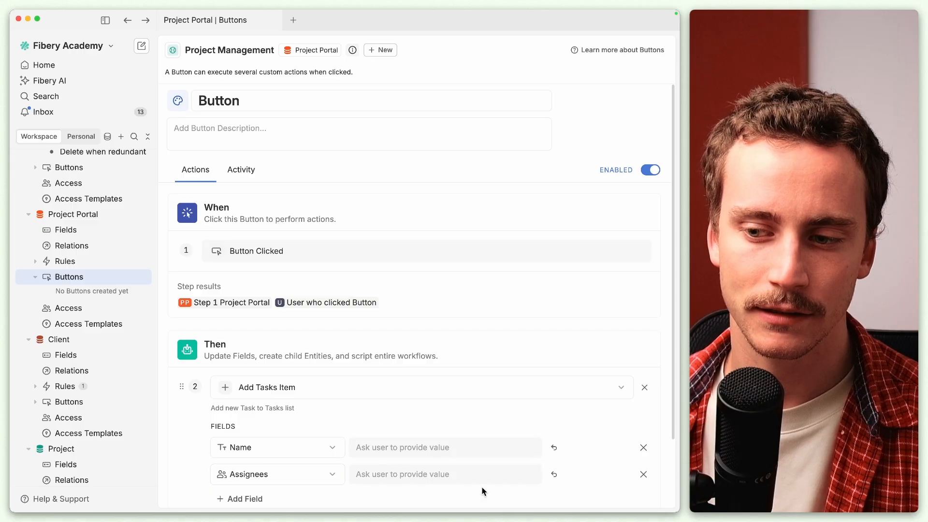
Add the Timeline field to the action, asking the user to provide a value, and save the button
click(261, 499)
click(280, 500)
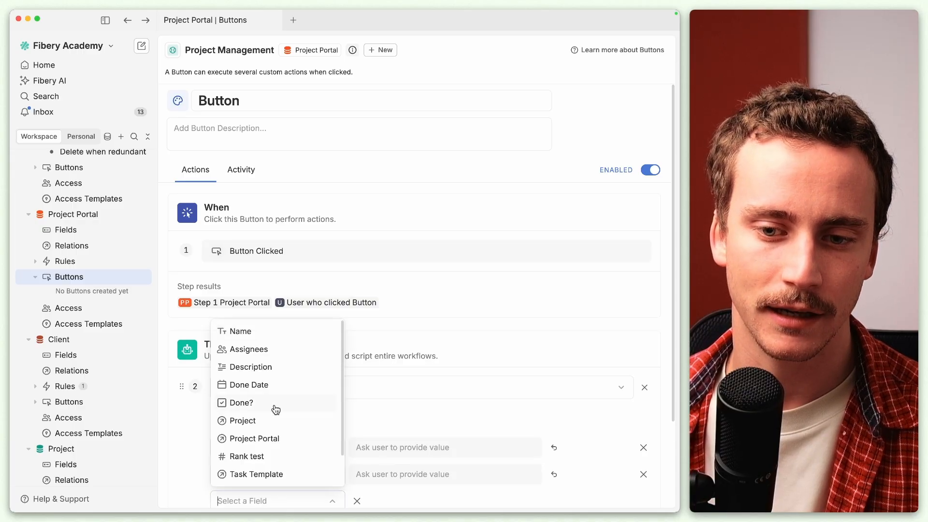
scroll(260, 483, down, 2)
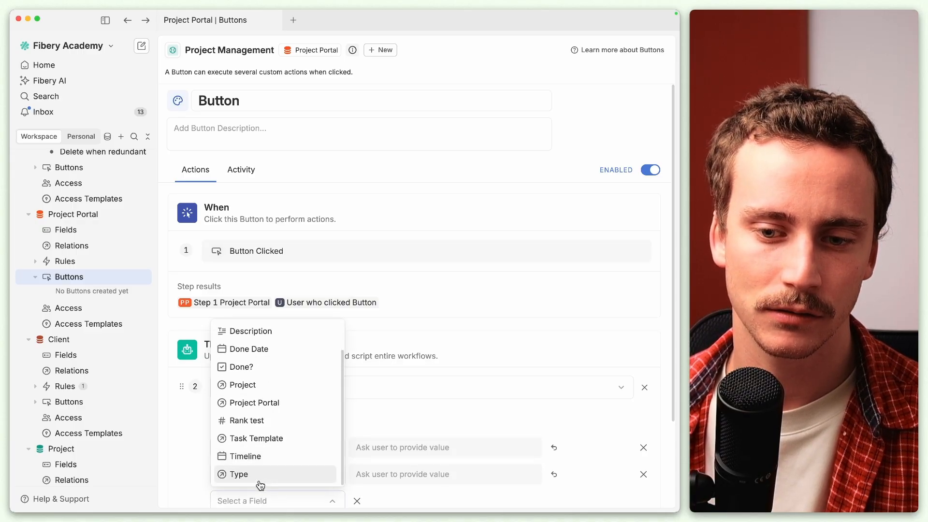
click(264, 458)
click(554, 501)
scroll(285, 465, down, 2)
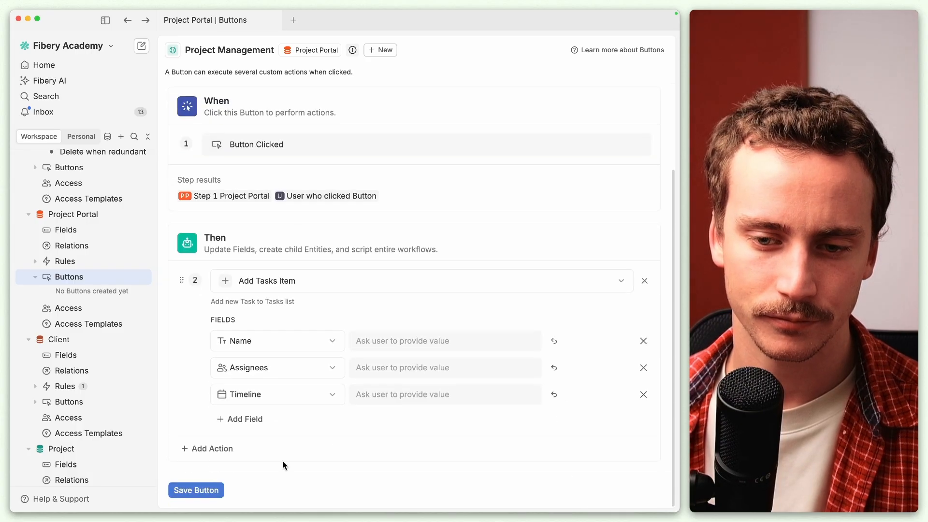
click(215, 488)
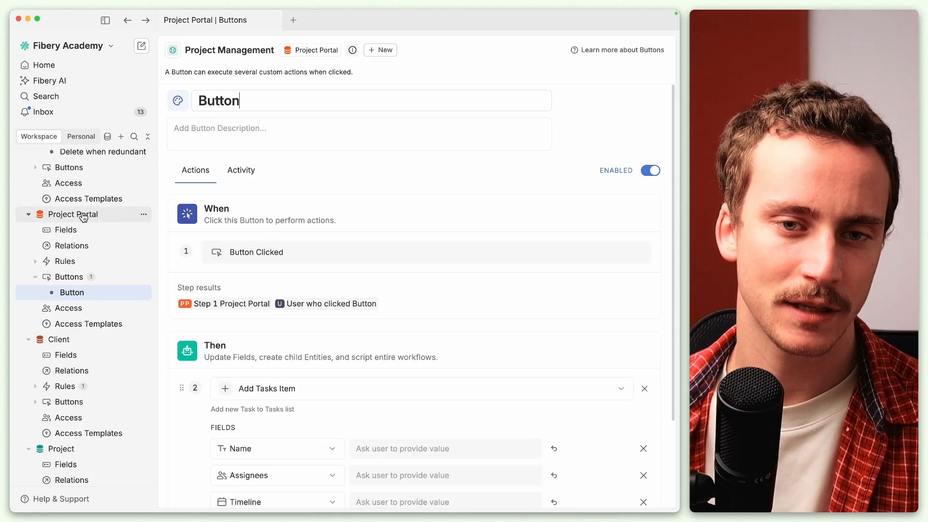
Check the button in the Project Portal table, rename it "Add task" and save it
click(83, 215)
scroll(555, 104, right, 1)
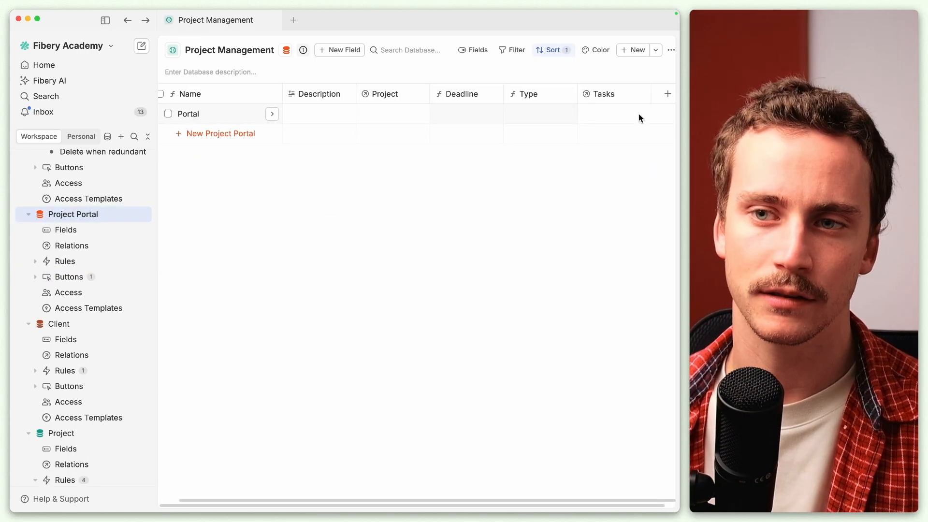
scroll(628, 111, right, 3)
click(68, 276)
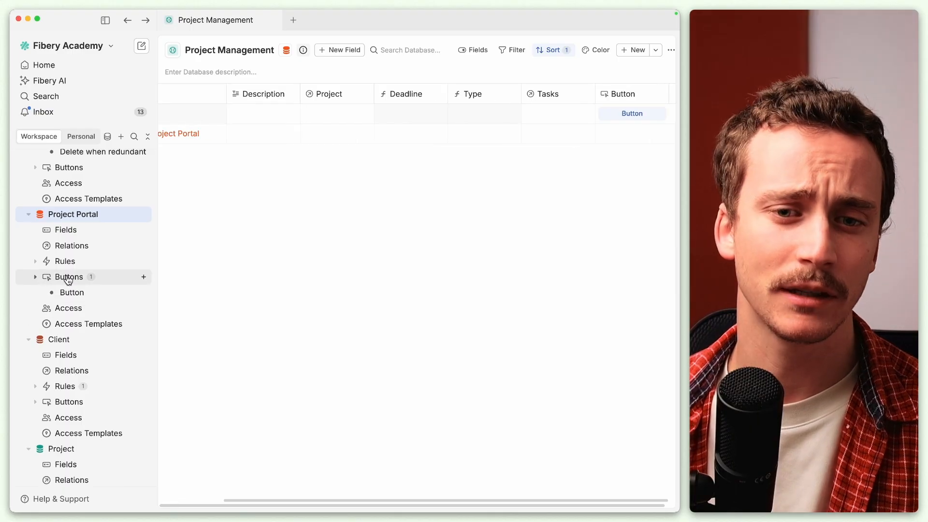
click(89, 295)
key(super+a)
text(Add)
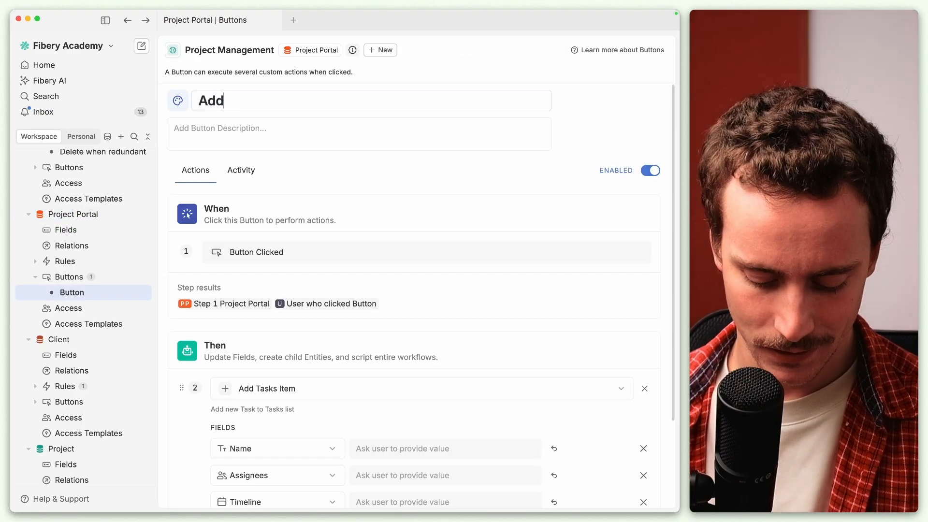
text( task)
scroll(309, 290, down, 3)
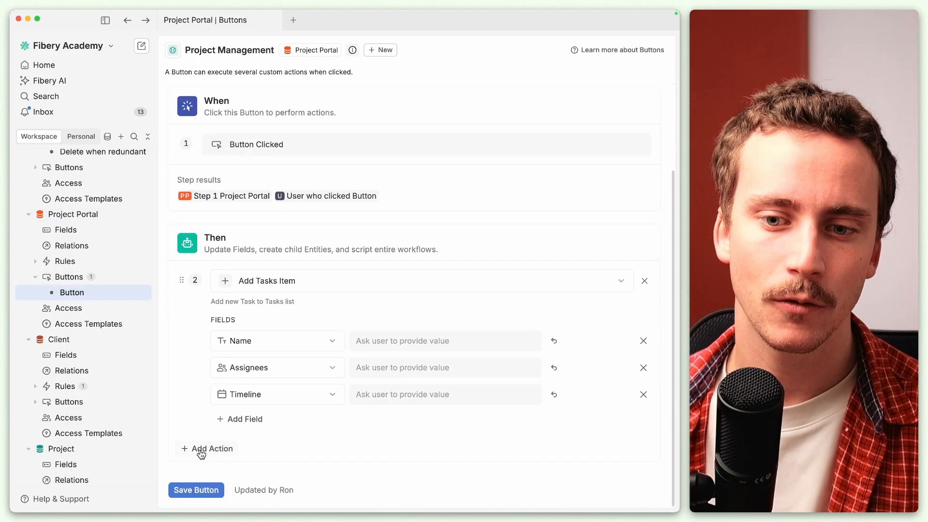
click(205, 489)
Add a Text field named "New task name" to the Project Portal database
click(102, 231)
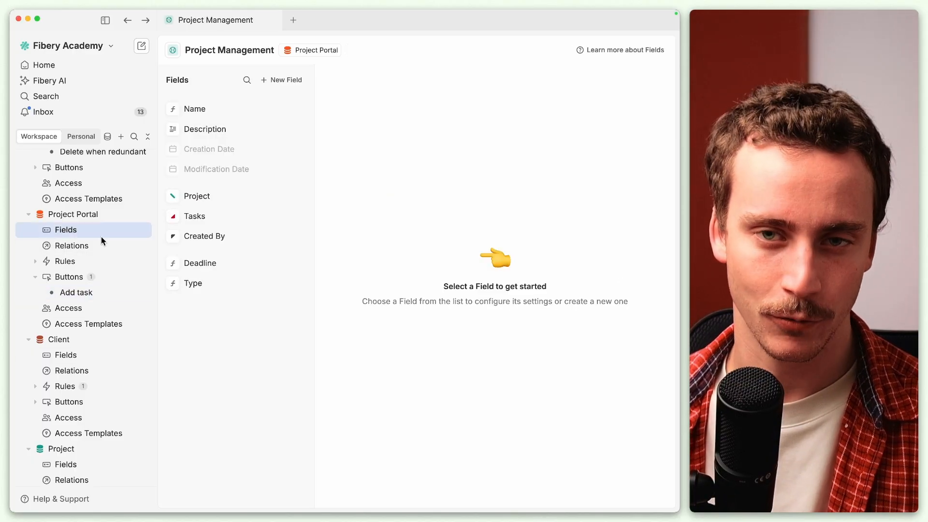
click(290, 82)
click(300, 116)
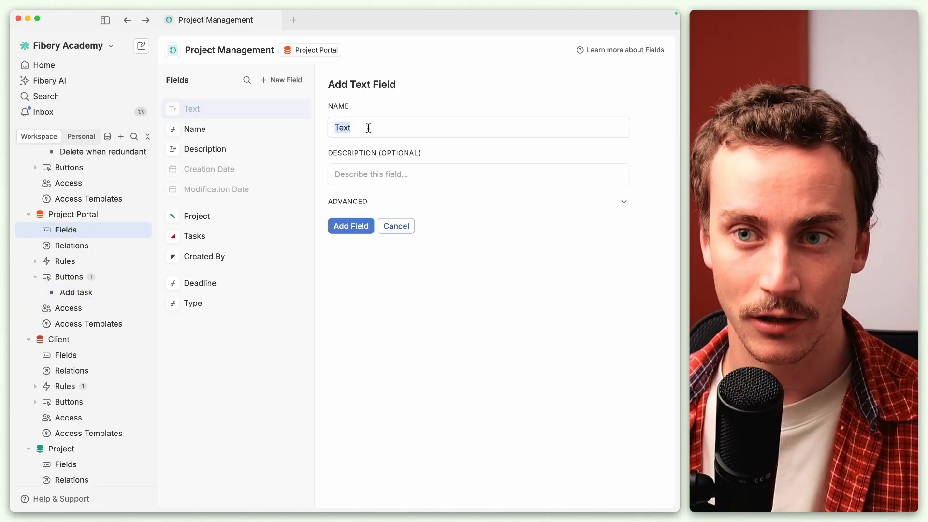
text(New)
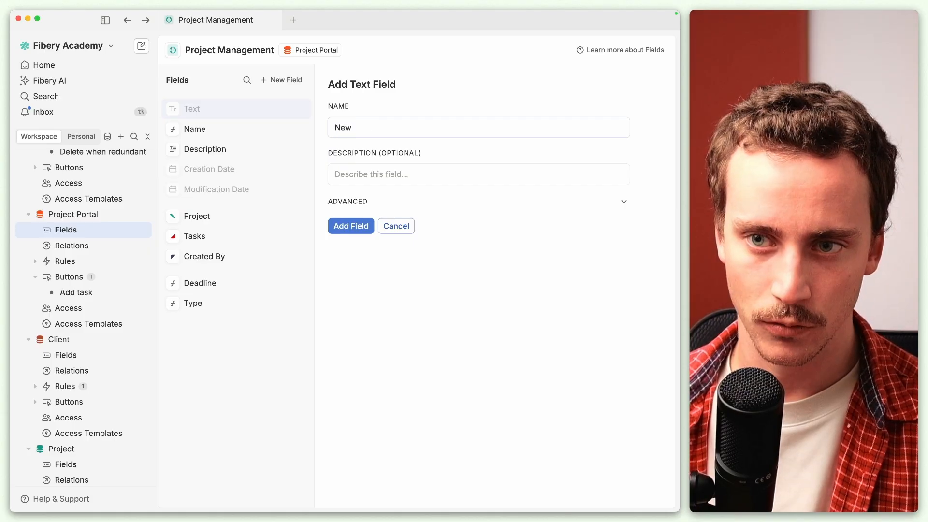
text( task)
text( name)
key(BackSpace)
text(me)
key(Return)
Add a Date field named "New task timeline" to Project Portal, including start and end dates
click(282, 79)
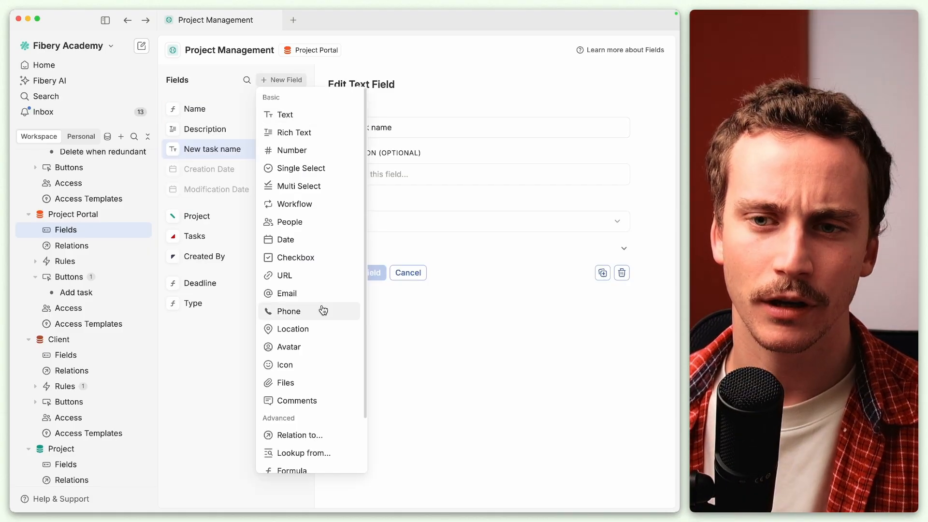
click(316, 240)
click(381, 202)
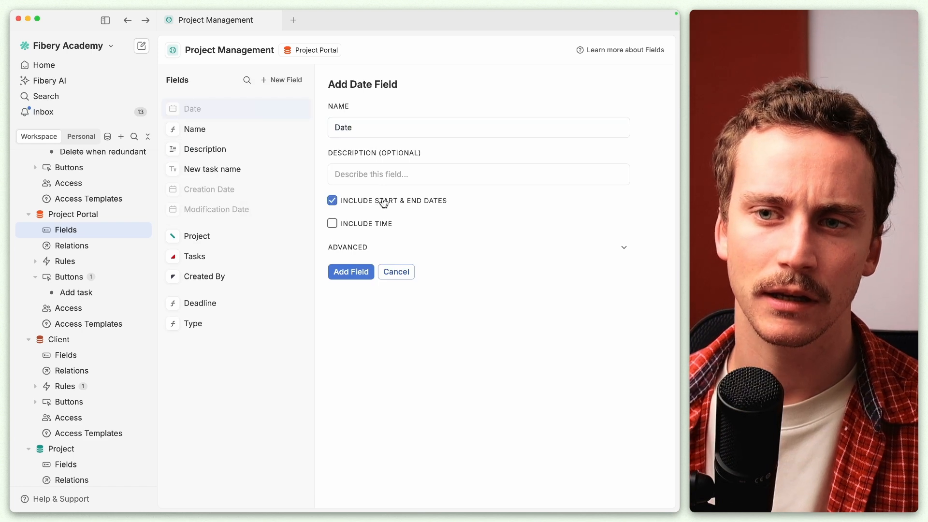
text(New task timeline)
click(350, 272)
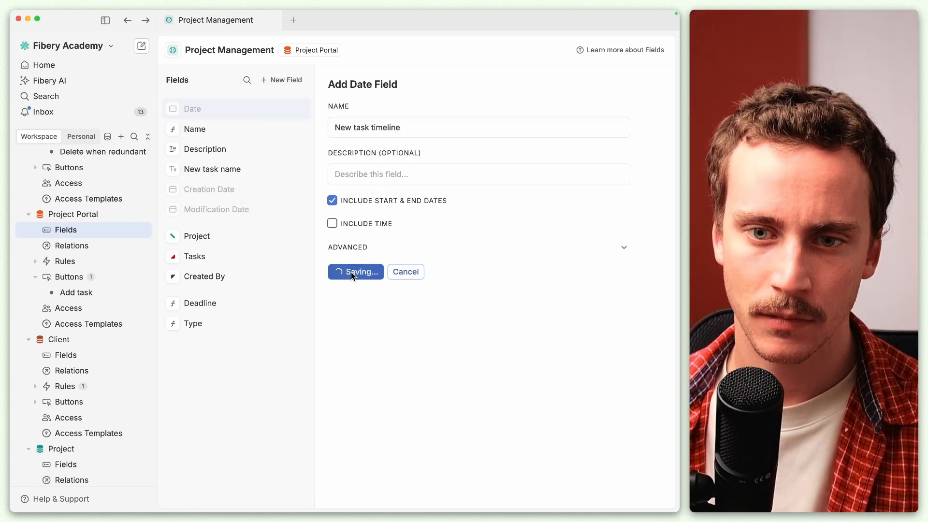
Add a People field named "New task assignees" to Project Portal with notifications for added people turned off
click(289, 85)
click(304, 220)
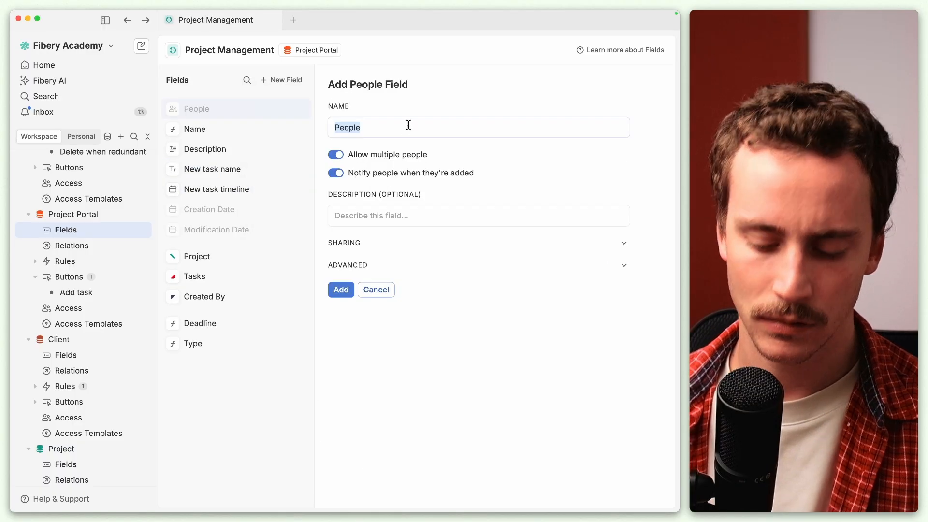
text(New task assignees)
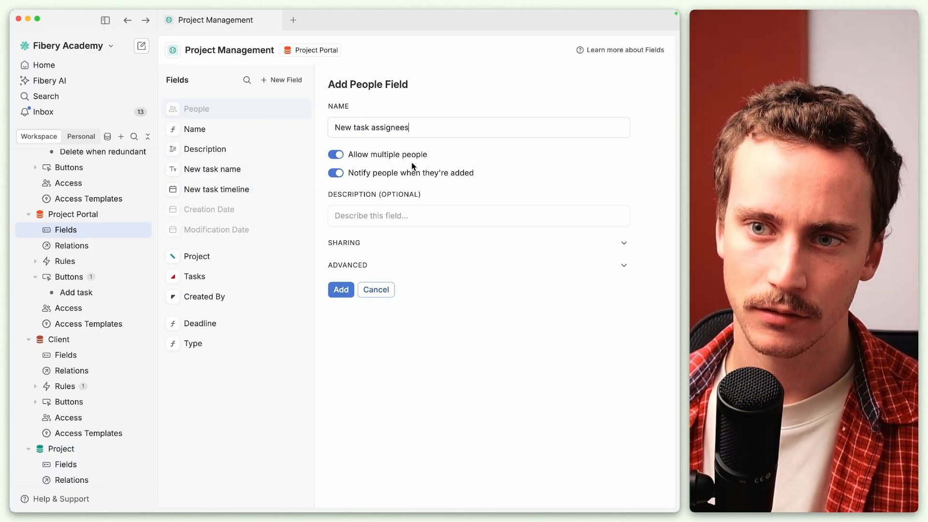
click(401, 172)
click(341, 290)
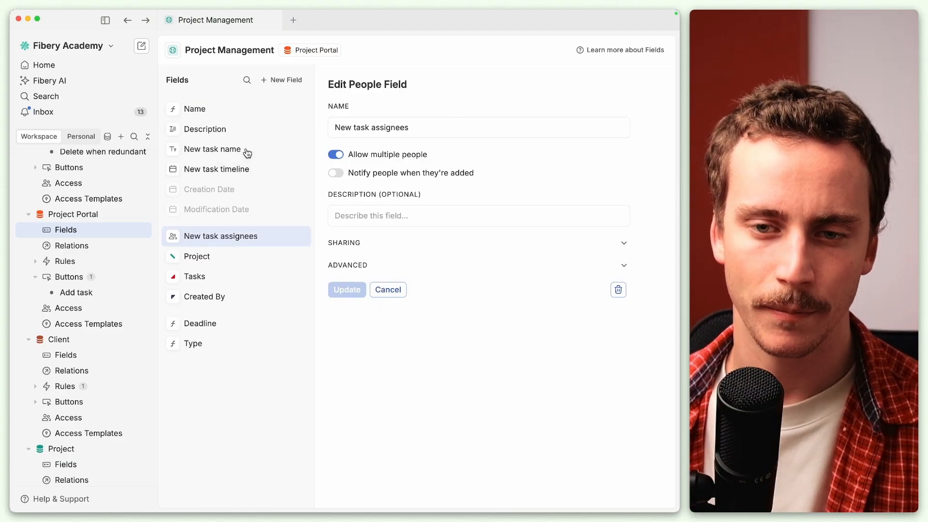
Add a Checkbox field named "Create Task" to the Project Portal database
click(285, 81)
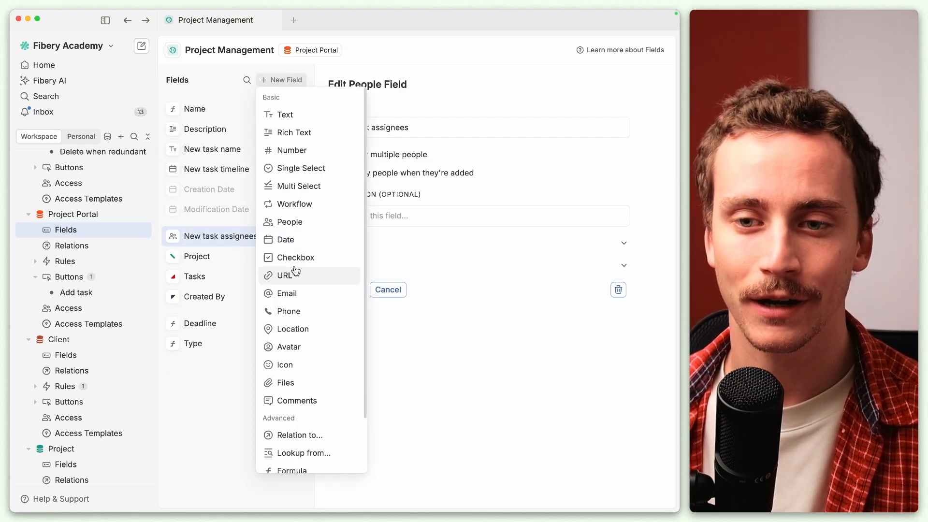
click(292, 258)
text(Crea)
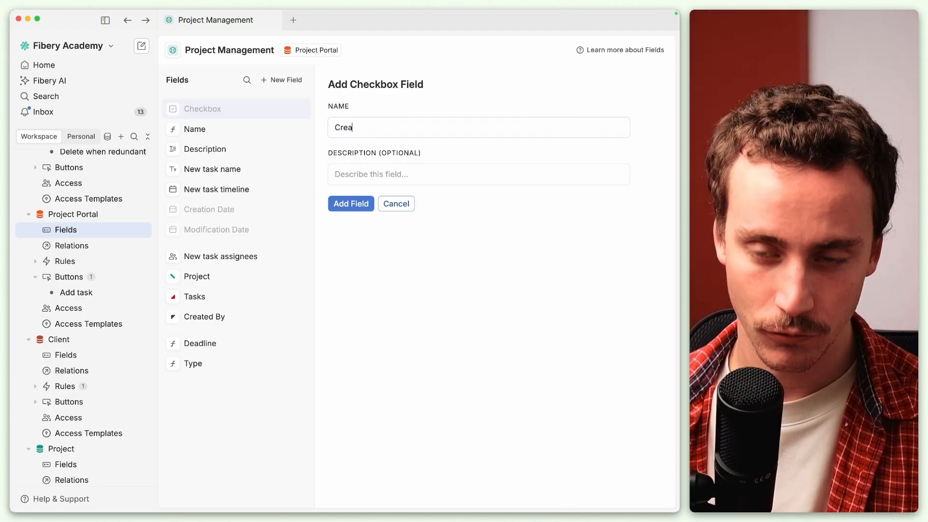
text(te Task)
key(Return)
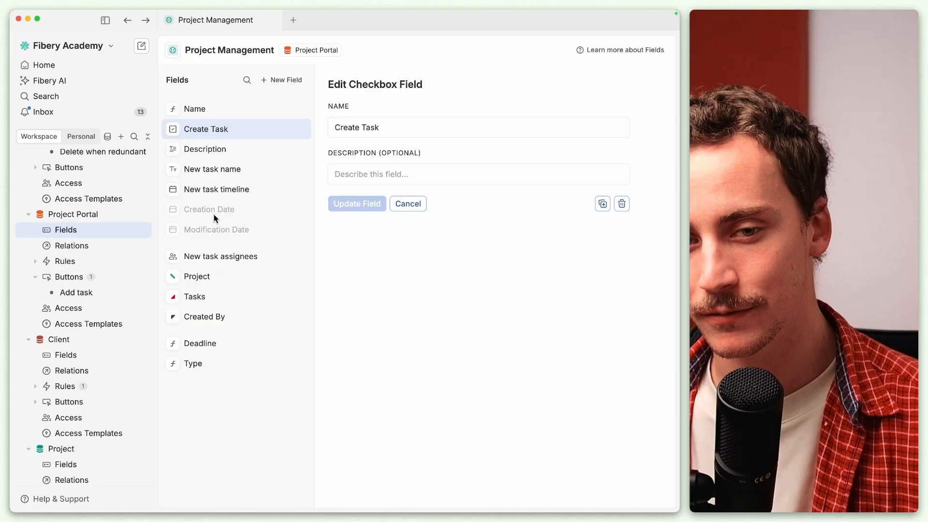
Replace the Add Tasks Item action in Project Portal's "Add task" button with an Update action
click(67, 296)
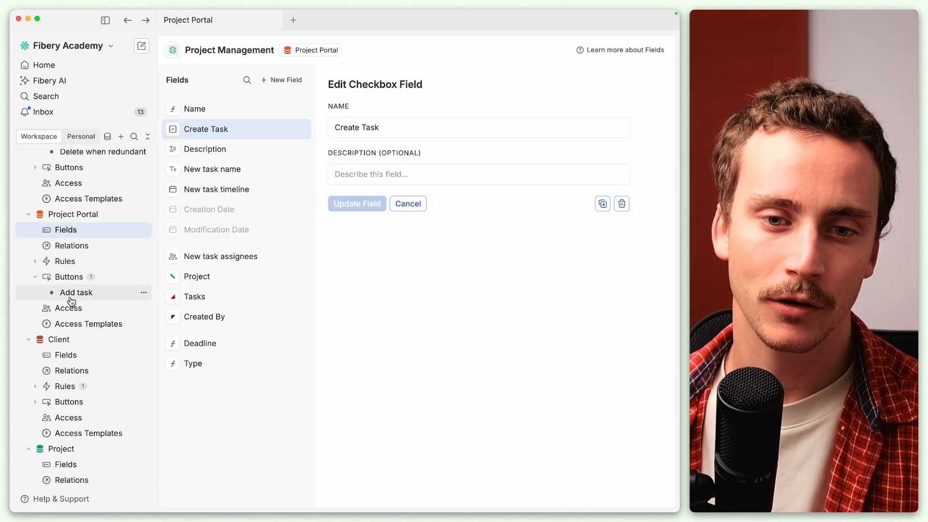
scroll(311, 296, down, 3)
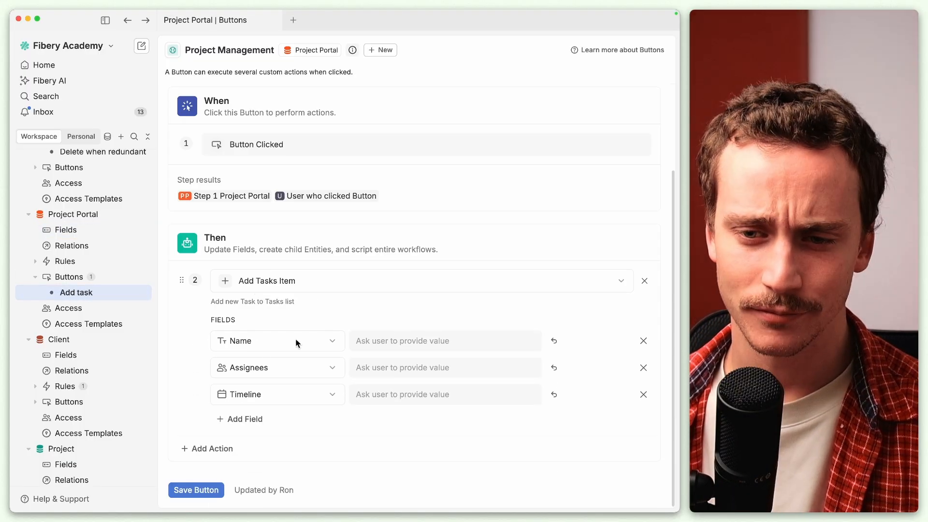
click(644, 281)
click(213, 381)
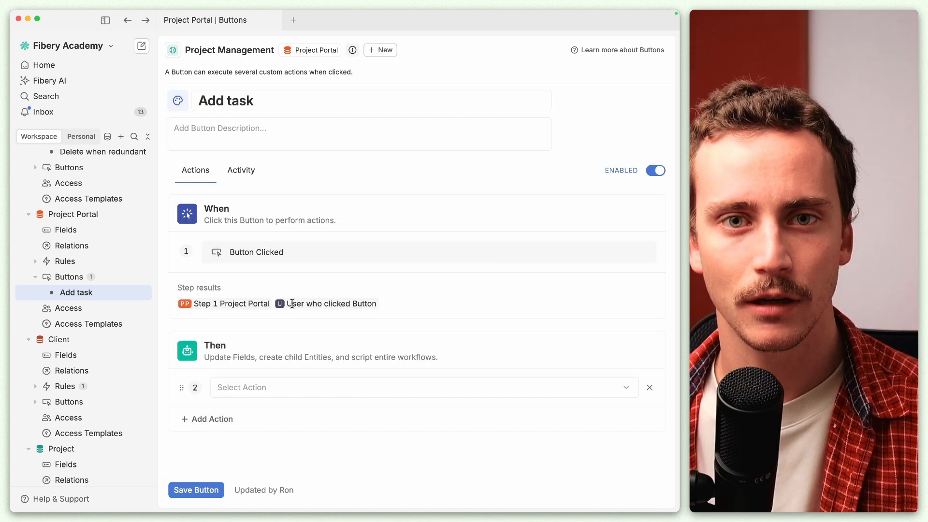
click(274, 389)
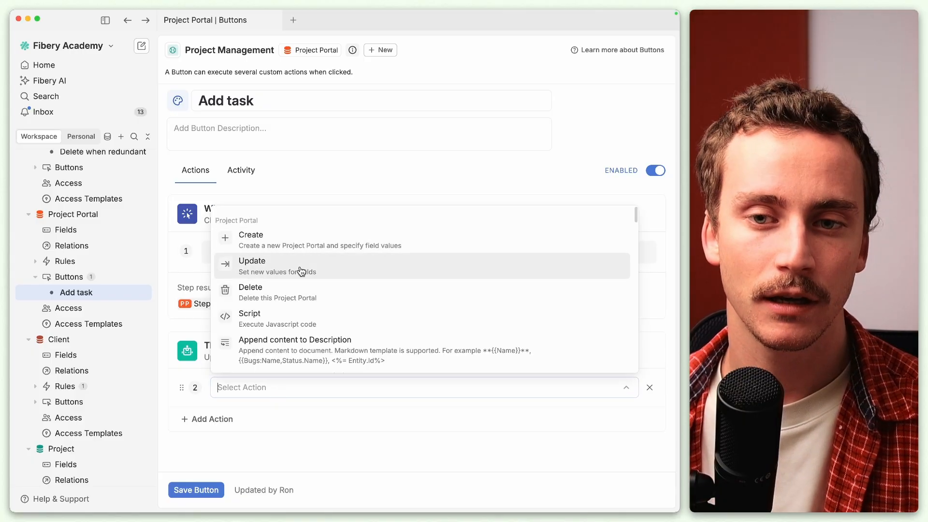
click(299, 268)
Have the Update action ask the user to provide values for New task assignees and New task name
click(244, 447)
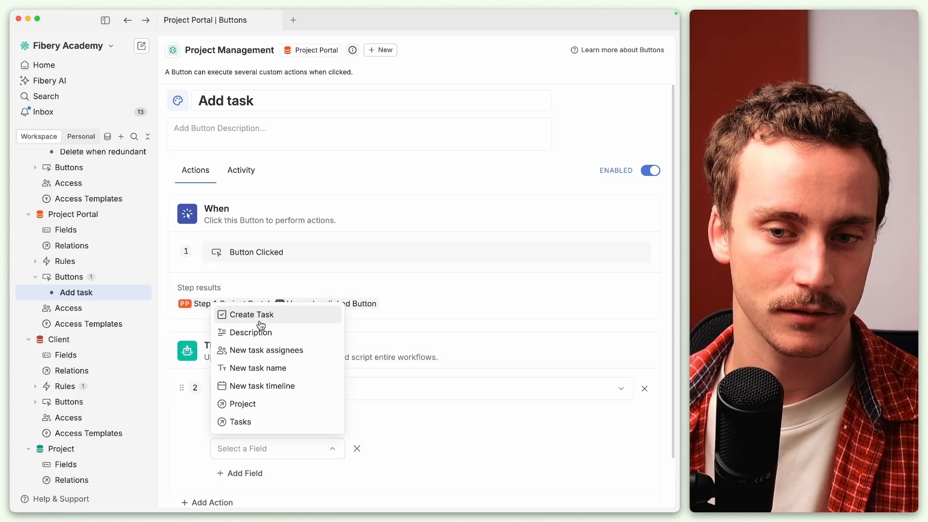
click(273, 352)
click(570, 449)
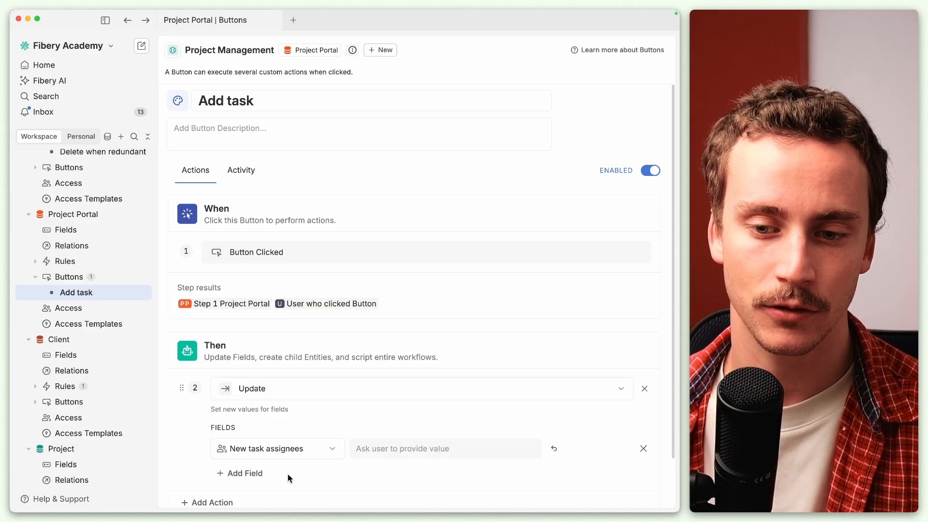
click(257, 473)
click(264, 477)
click(268, 395)
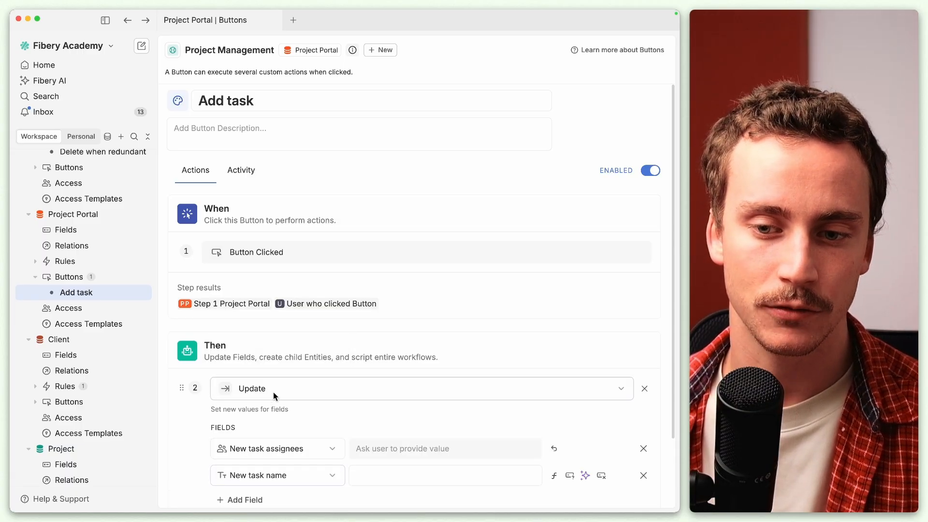
click(568, 475)
Add New task timeline to the Update action, with its value provided by the user
scroll(282, 447, down, 2)
click(251, 419)
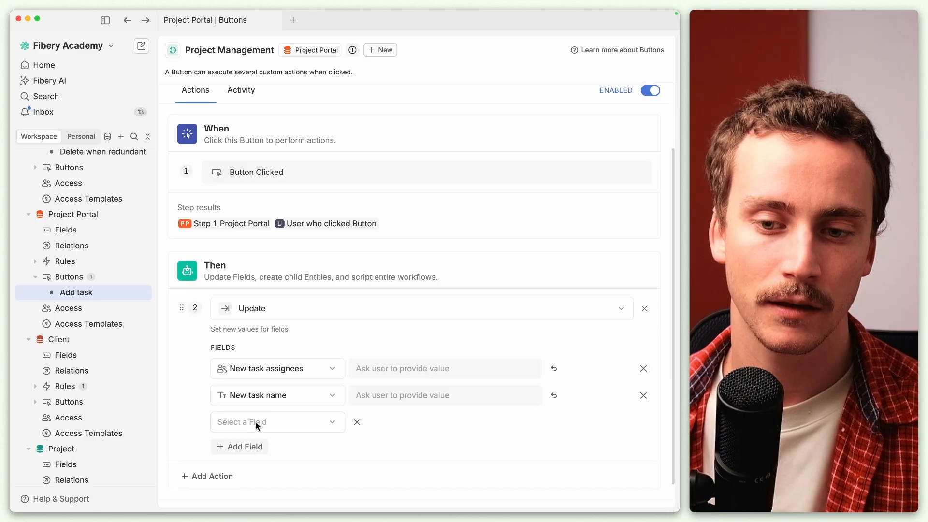
click(265, 424)
click(285, 360)
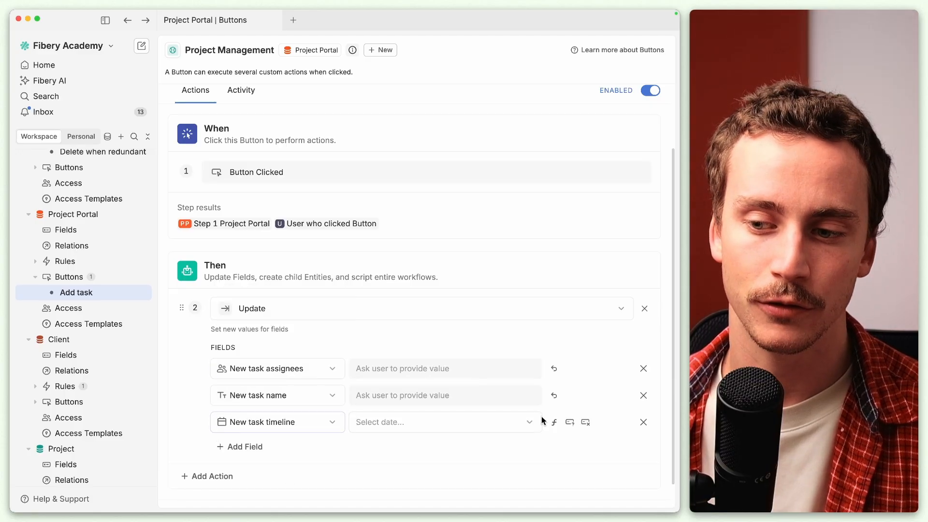
click(570, 428)
Add the Create Task field to the Update action as checked and save the button
click(242, 447)
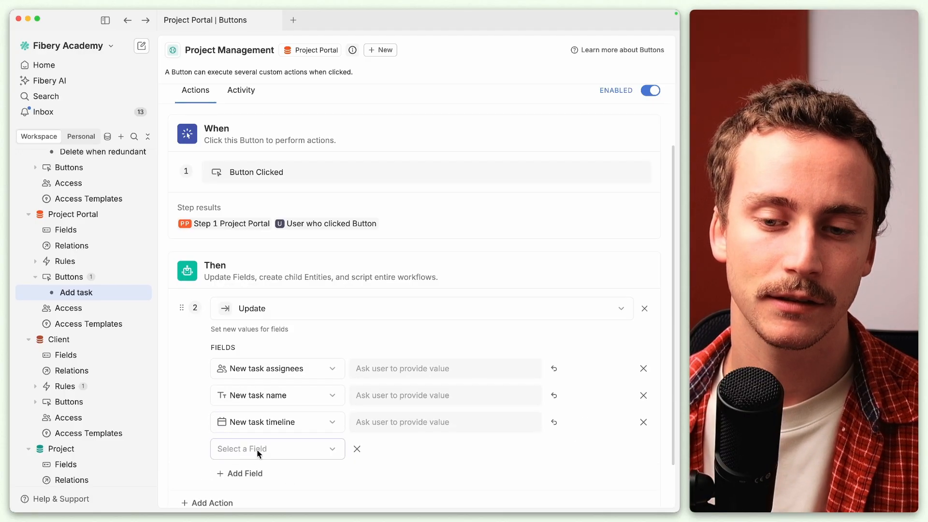
click(255, 449)
click(266, 315)
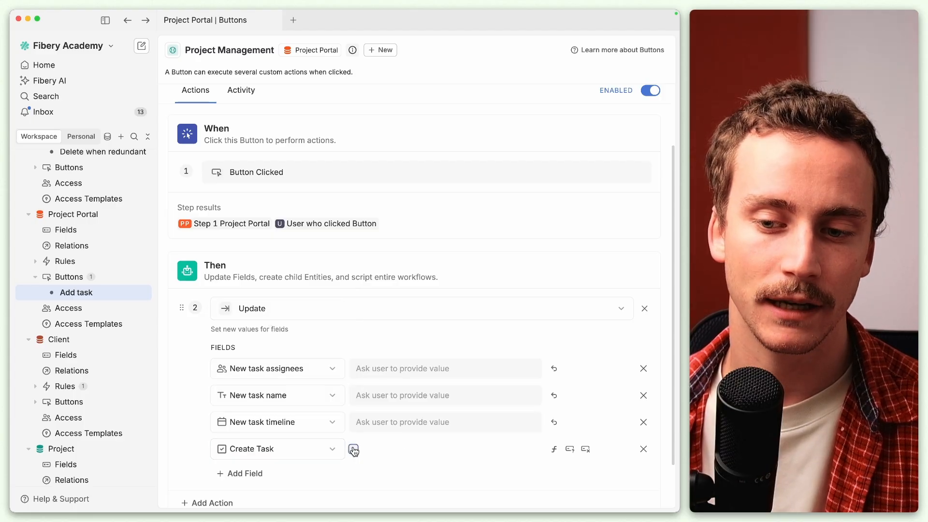
click(353, 449)
scroll(431, 450, down, 1)
scroll(431, 451, down, 1)
click(205, 491)
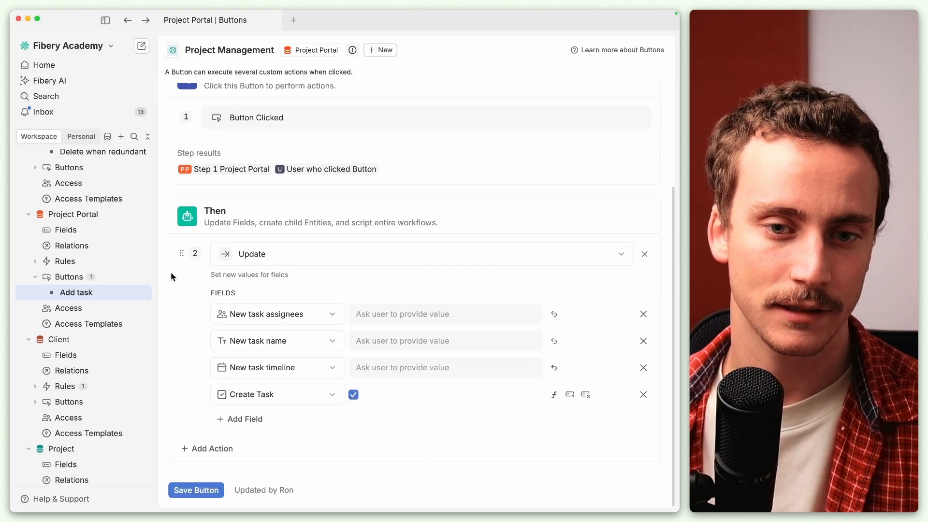
Start a Project Portal rule named "Create Task", triggered when a Project Portal's Create Task field is updated
click(143, 261)
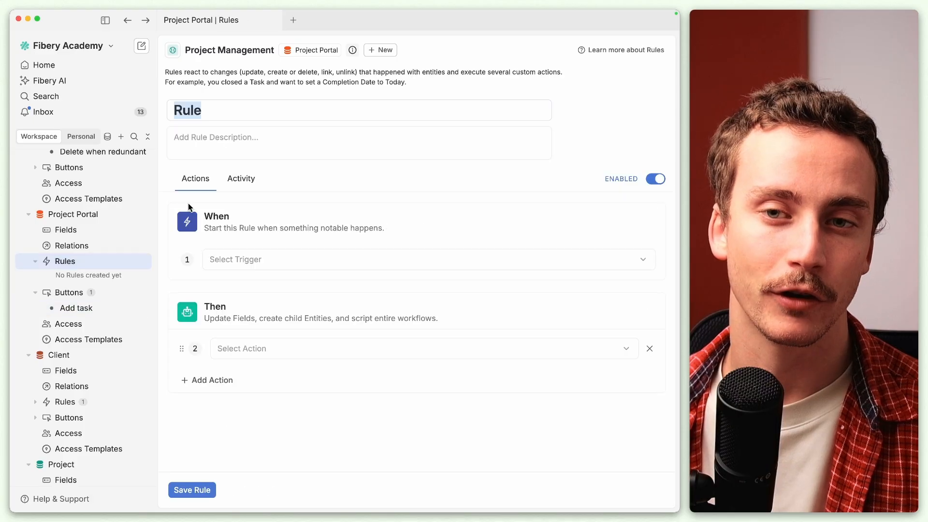
text(Create Taslk)
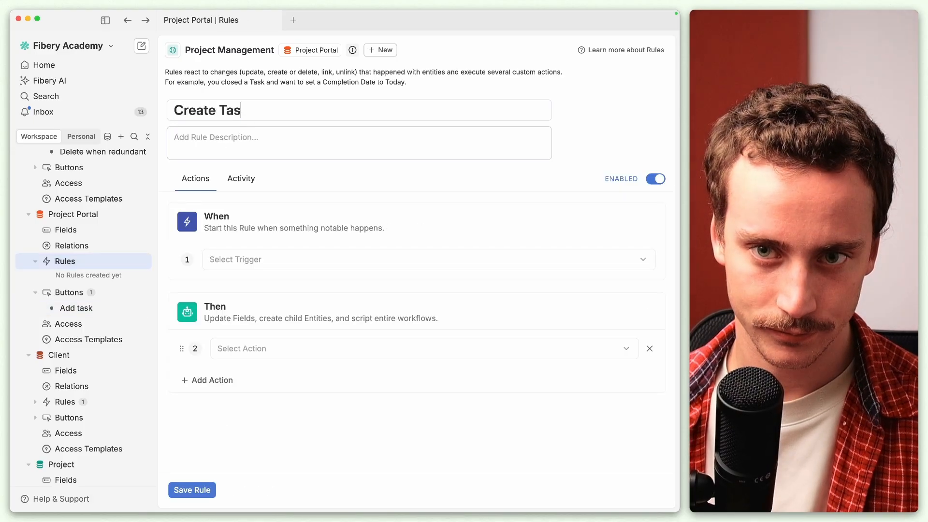
click(253, 258)
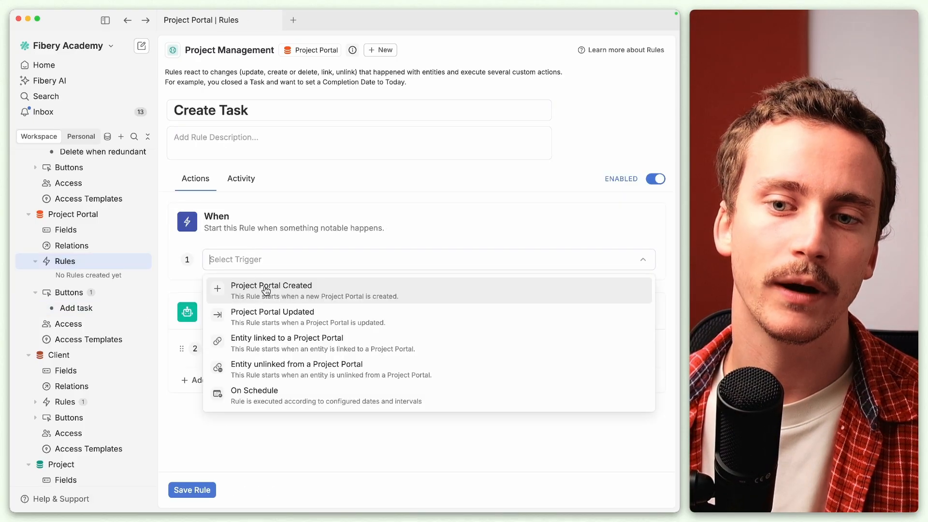
click(271, 314)
click(556, 259)
click(552, 304)
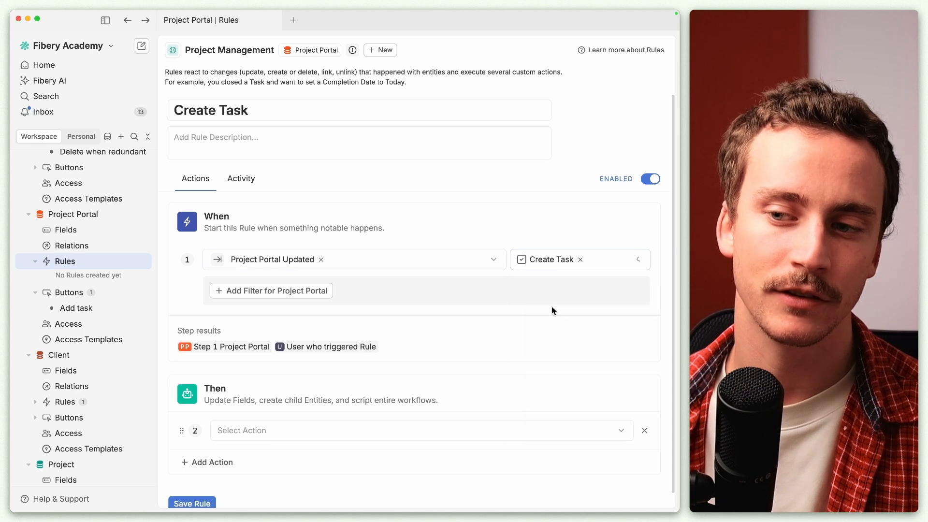
Filter the rule's trigger to Project Portals where Create Task is checked
click(291, 290)
click(269, 308)
click(276, 292)
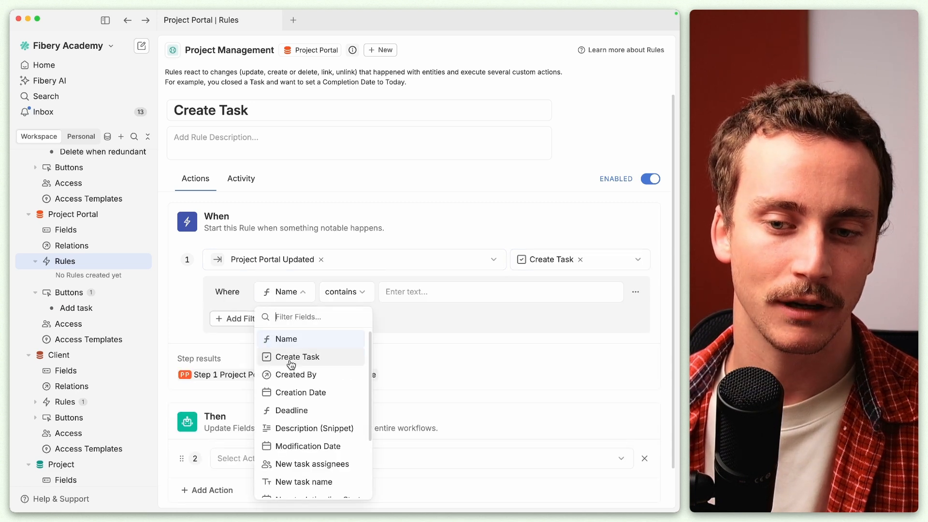
click(297, 357)
click(385, 293)
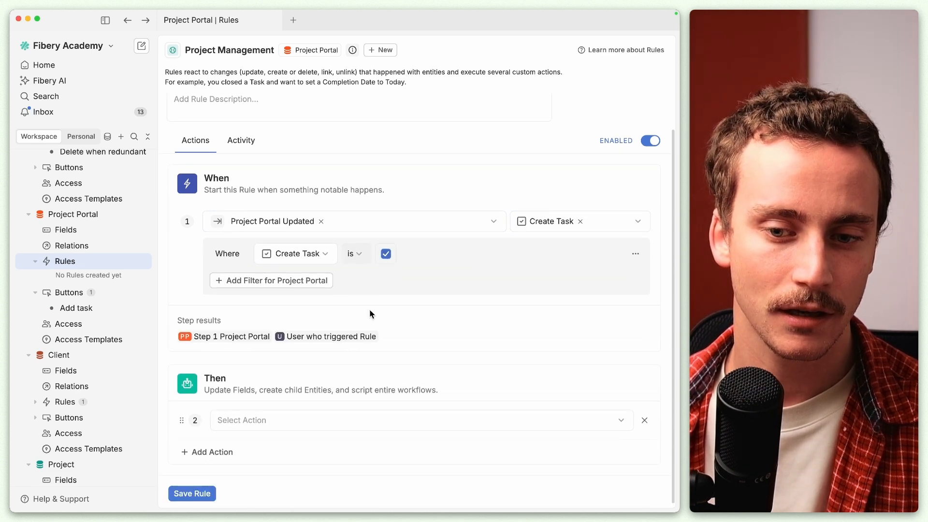
Set the rule's action to Add Tasks Item
click(265, 422)
text(add)
click(322, 315)
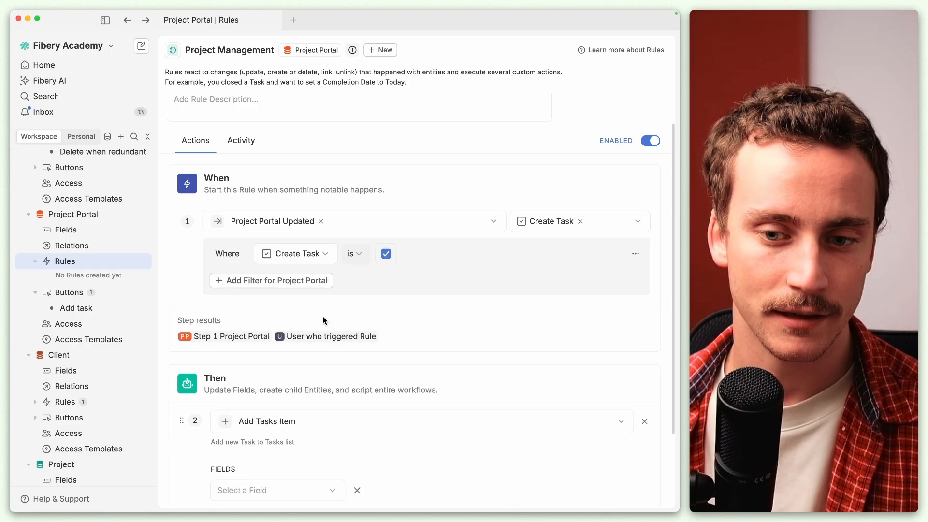
Set the new task's Name with the formula [Step 1 Project Portal].[New task name]
click(269, 410)
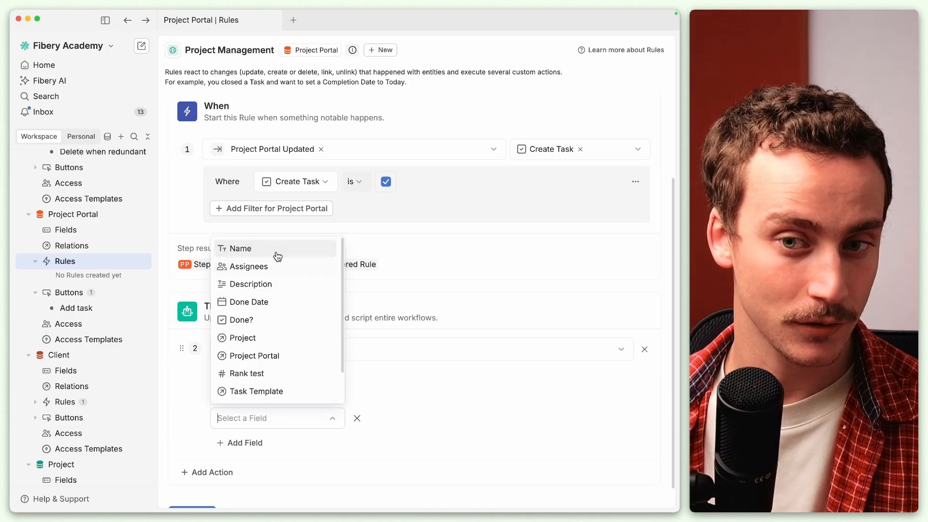
click(277, 250)
click(554, 418)
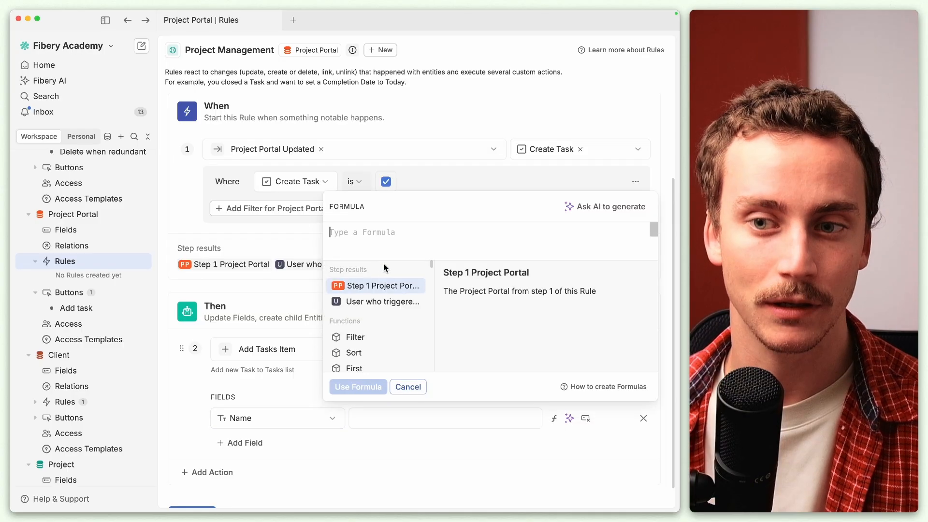
click(414, 286)
text(.)
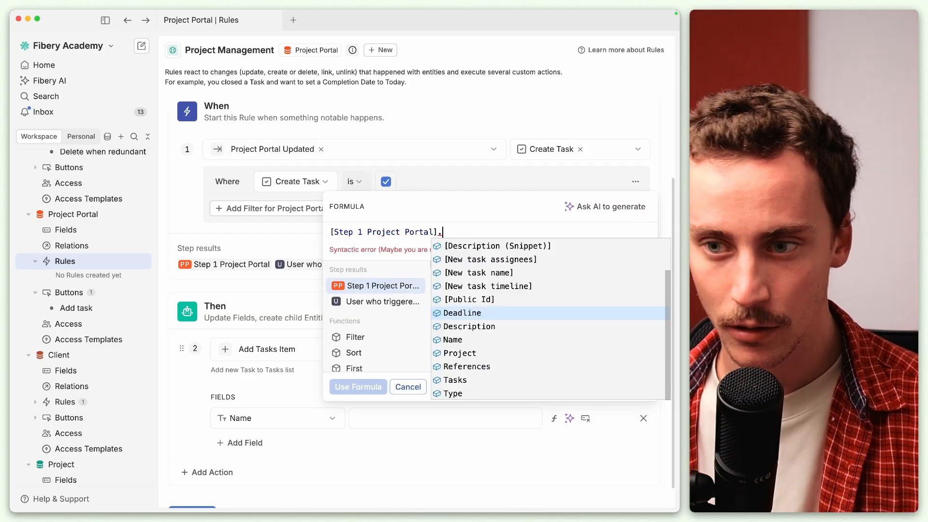
key(Up)
key(Up)
key(Up)
key(Return)
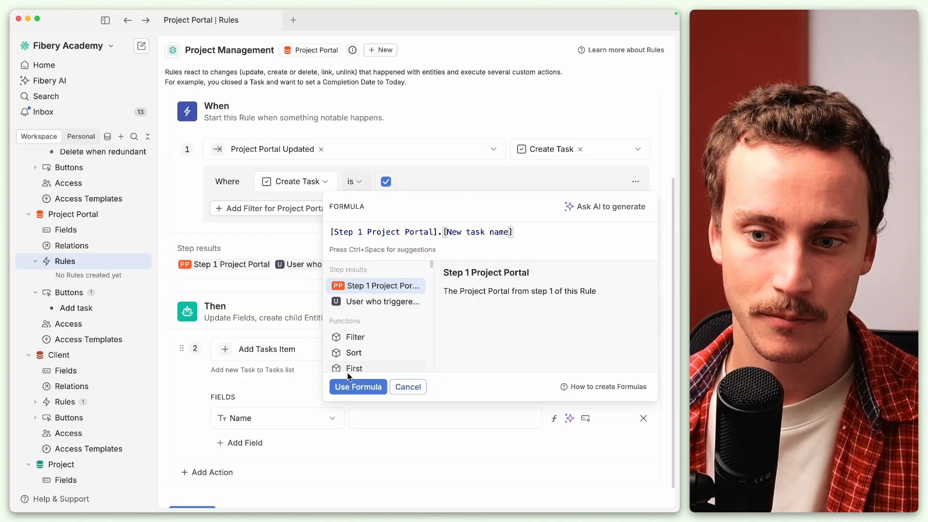
click(358, 386)
Set the new task's Assignees with the formula [Step 1 Project Portal].[New task assignees]
click(251, 443)
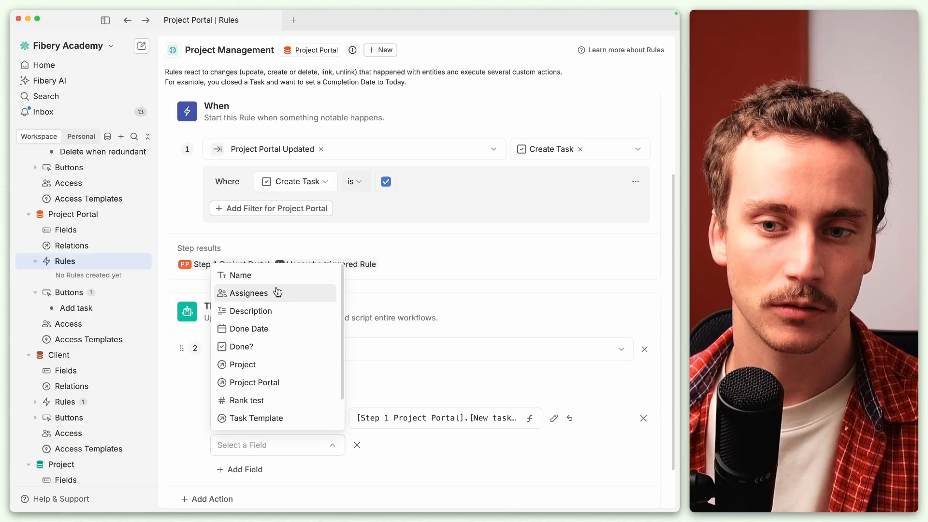
click(249, 293)
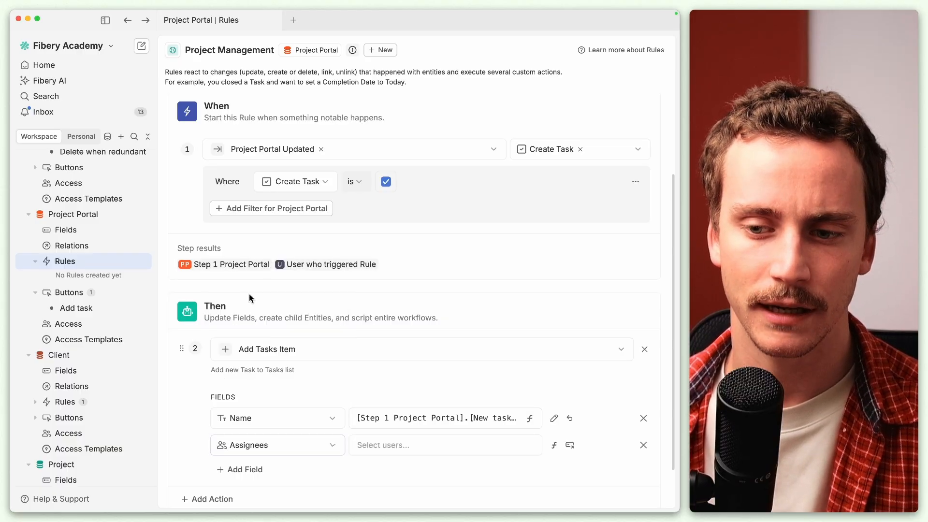
click(553, 445)
click(413, 312)
text(.[New task assignees])
key(Return)
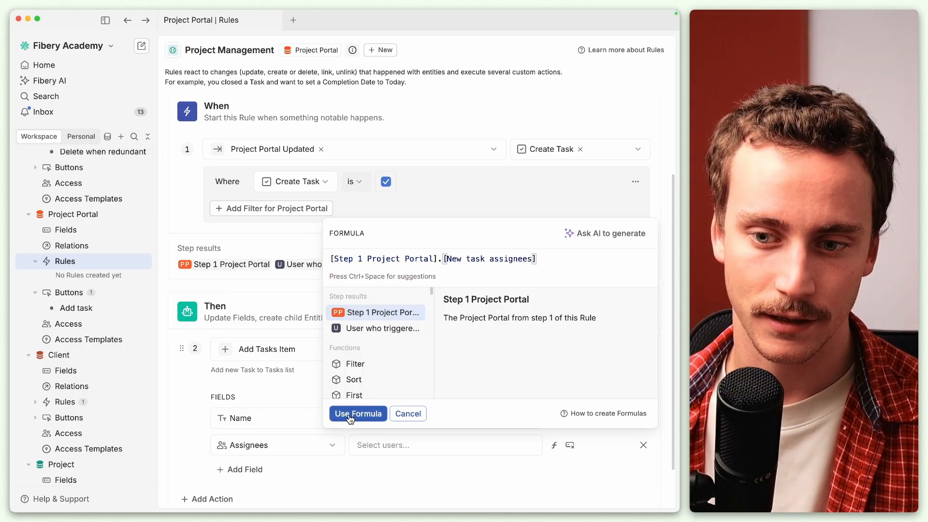
click(351, 414)
Set the new task's Timeline with the formula [Step 1 Project Portal].[New task timeline]
click(241, 476)
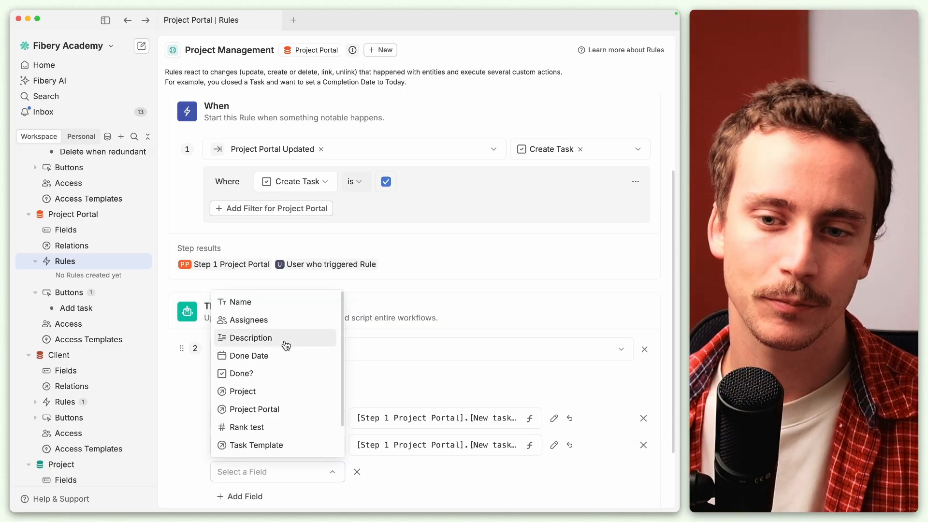
scroll(283, 343, down, 2)
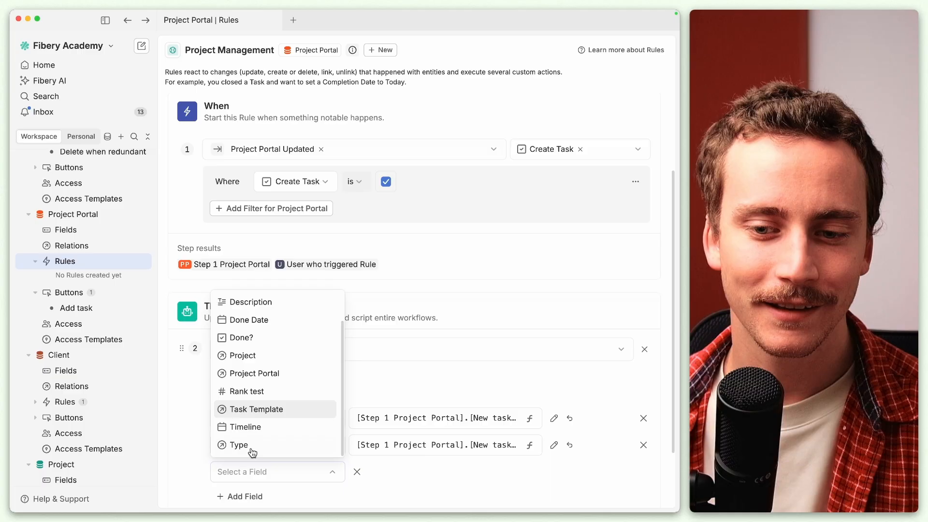
click(251, 429)
click(552, 474)
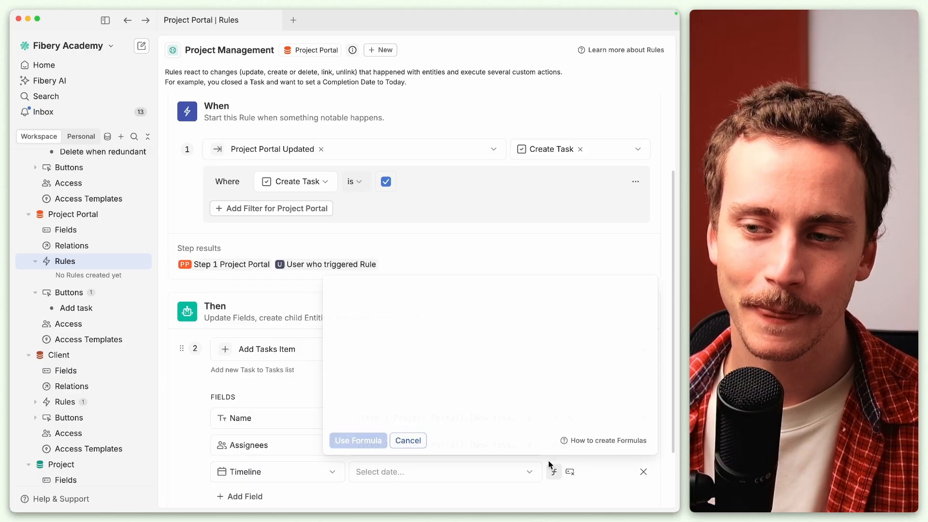
text([Step 1 Project Portal].[New task assignees])
key(BackSpace)
key(BackSpace)
key(BackSpace)
key(BackSpace)
key(BackSpace)
key(BackSpace)
key(BackSpace)
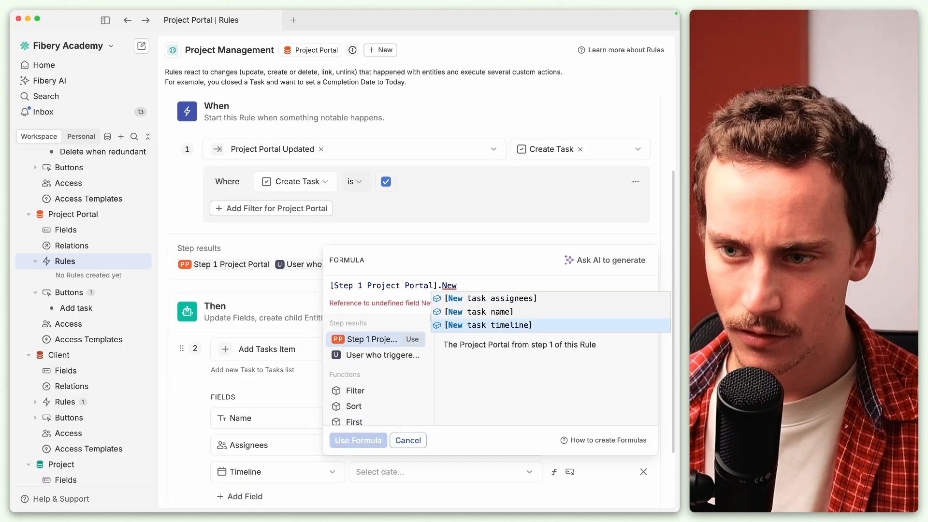
key(Return)
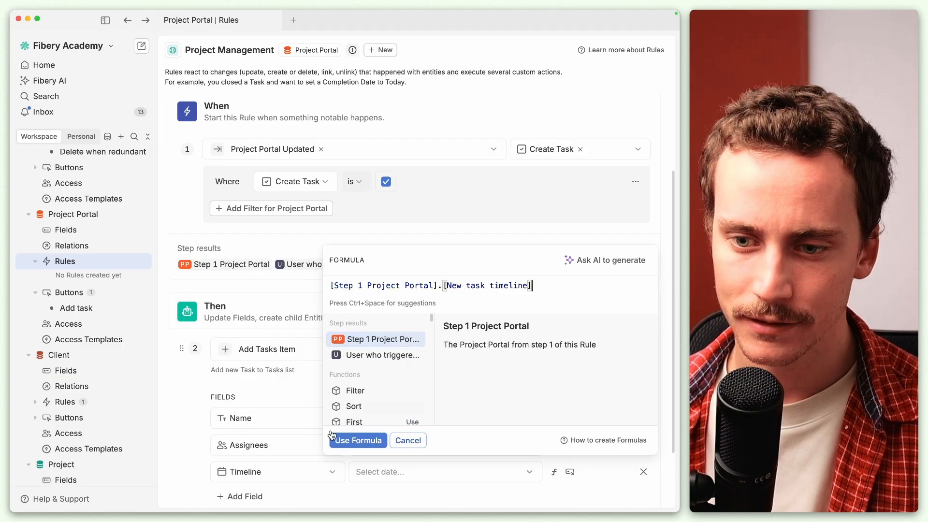
click(340, 441)
scroll(341, 444, down, 2)
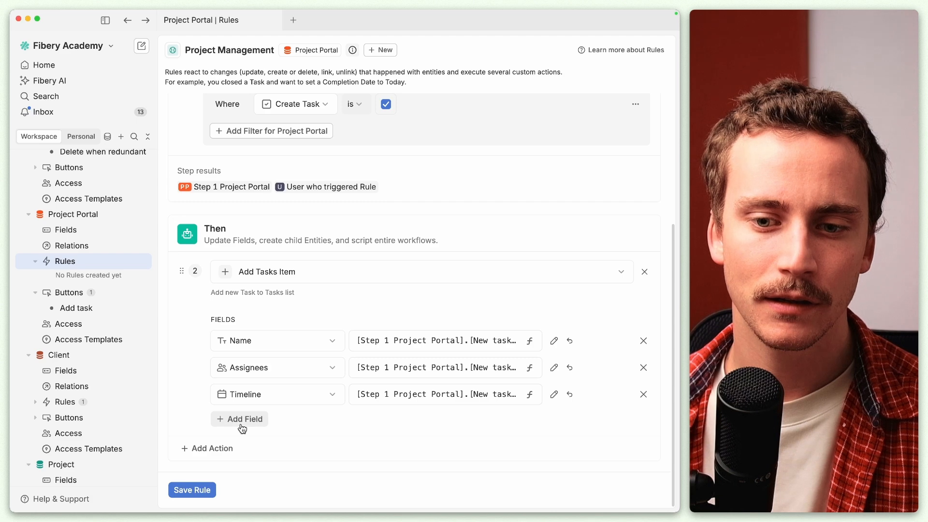
Add an Update action to the rule that clears the New task assignees field
click(217, 449)
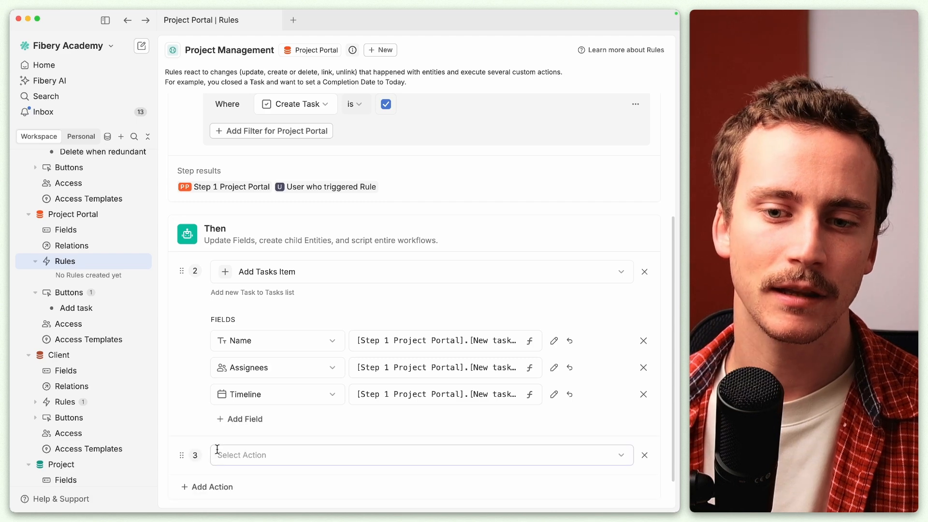
click(268, 455)
click(280, 328)
scroll(279, 338, down, 3)
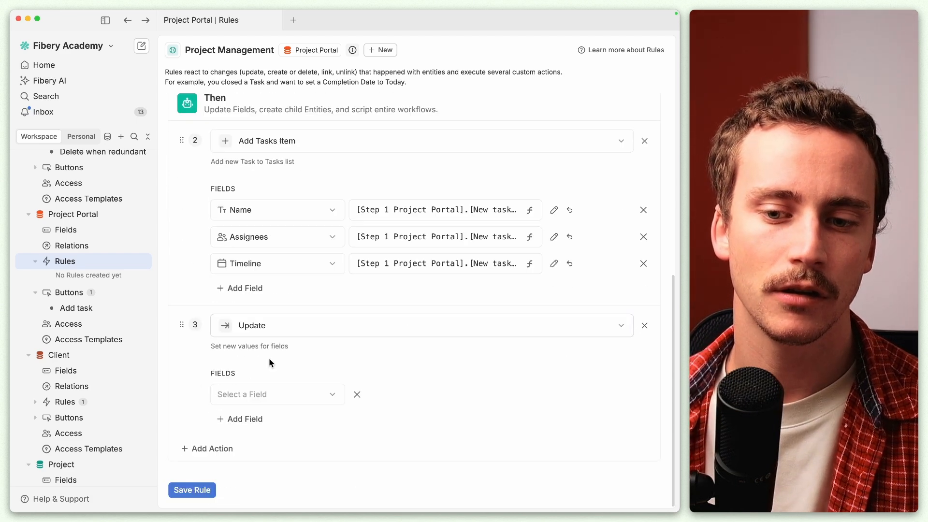
click(329, 392)
click(274, 297)
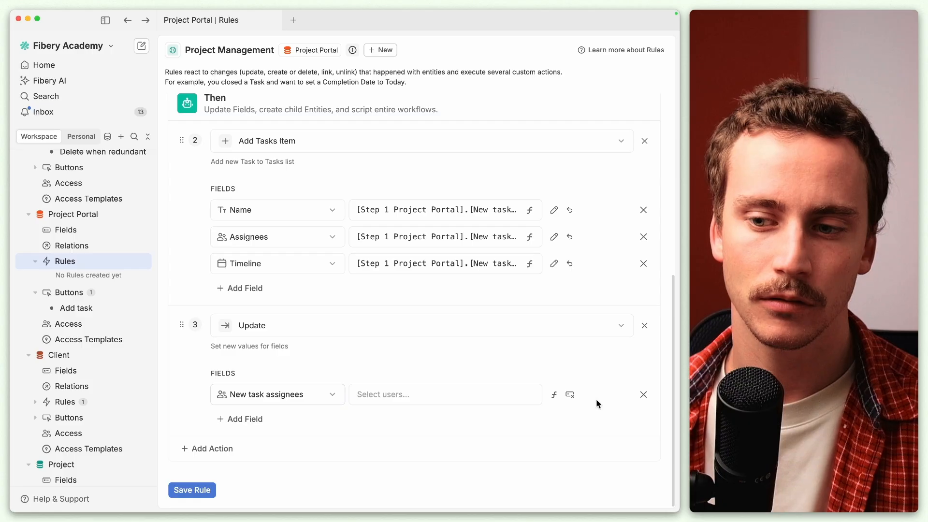
click(264, 418)
Make the Update action also clear the New task name and New task timeline fields
click(263, 420)
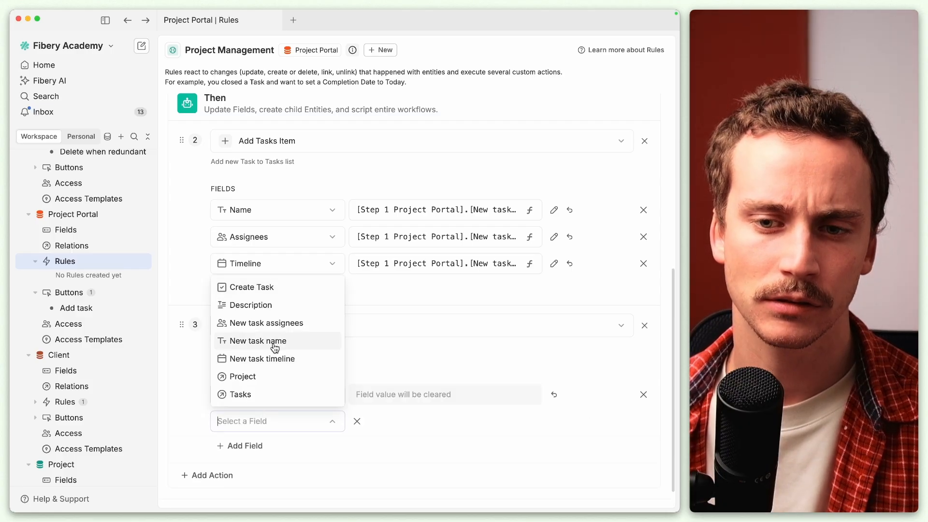
click(271, 343)
click(586, 420)
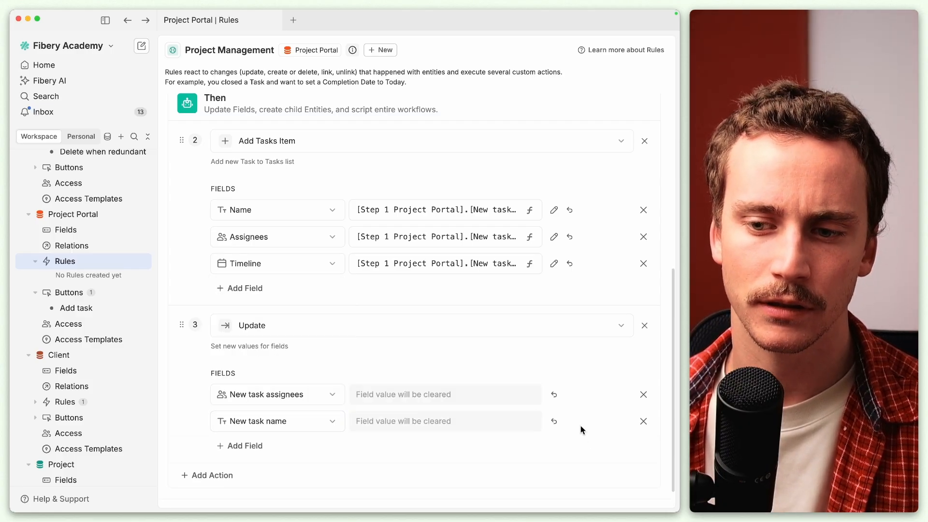
click(236, 446)
click(272, 385)
click(567, 450)
Make the Update action set Create Task to unchecked and save the rule
click(251, 473)
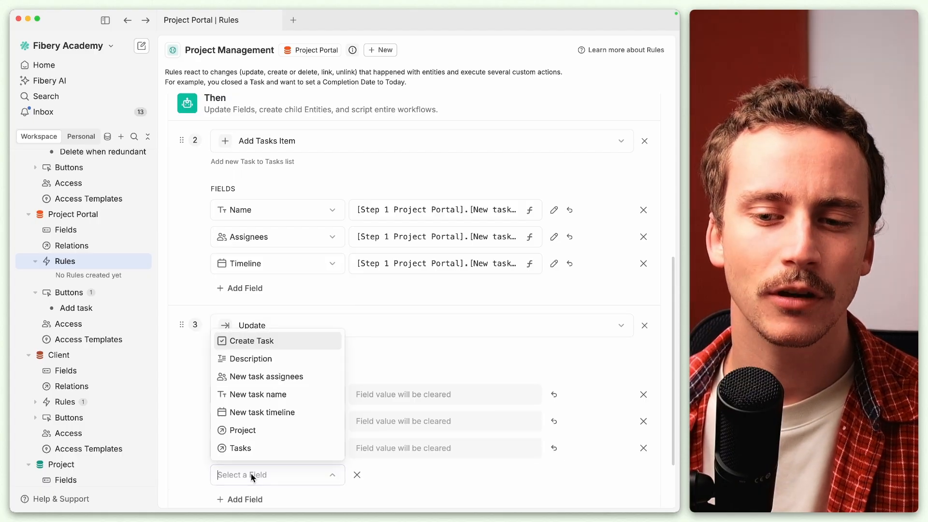
click(231, 337)
scroll(449, 488, down, 3)
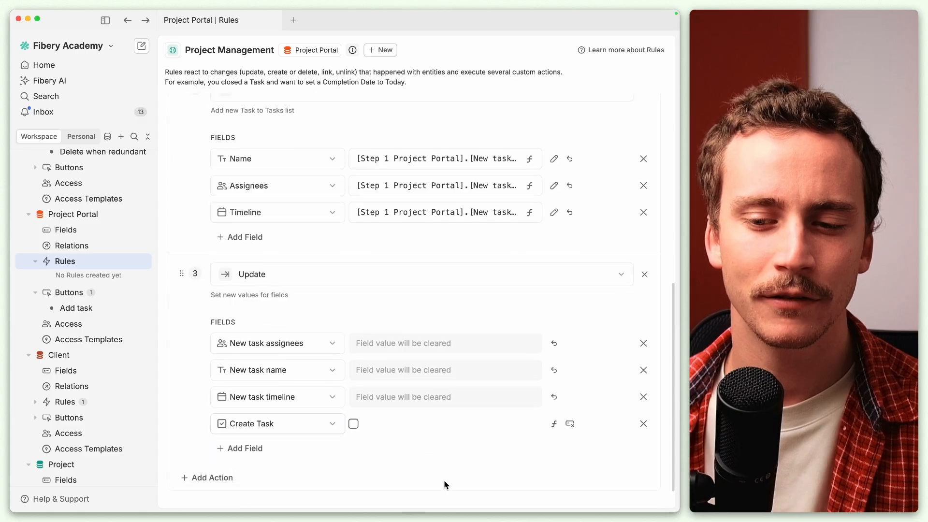
scroll(335, 379, up, 5)
scroll(500, 163, up, 2)
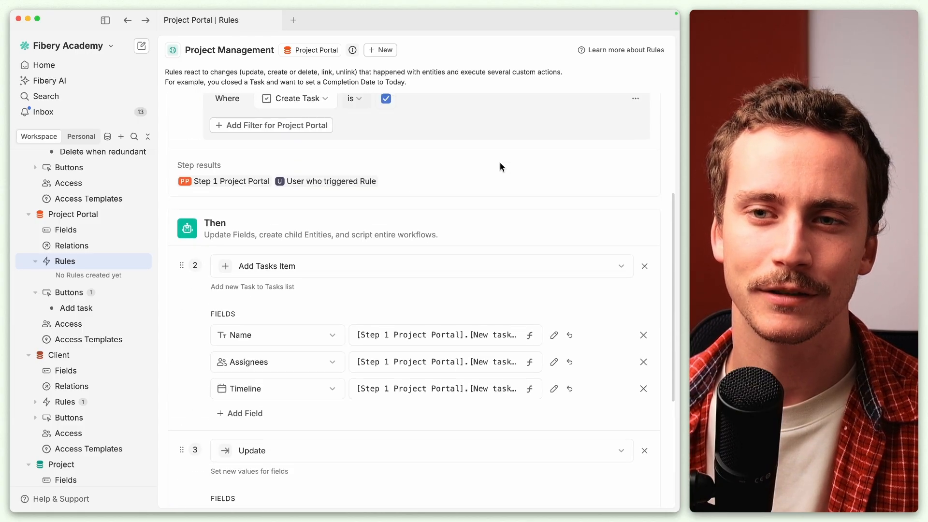
scroll(518, 144, down, 6)
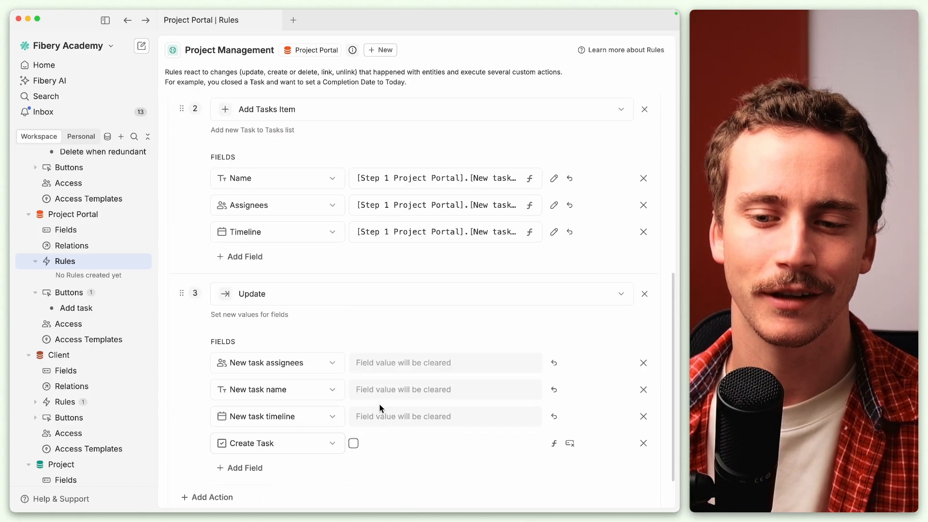
click(204, 489)
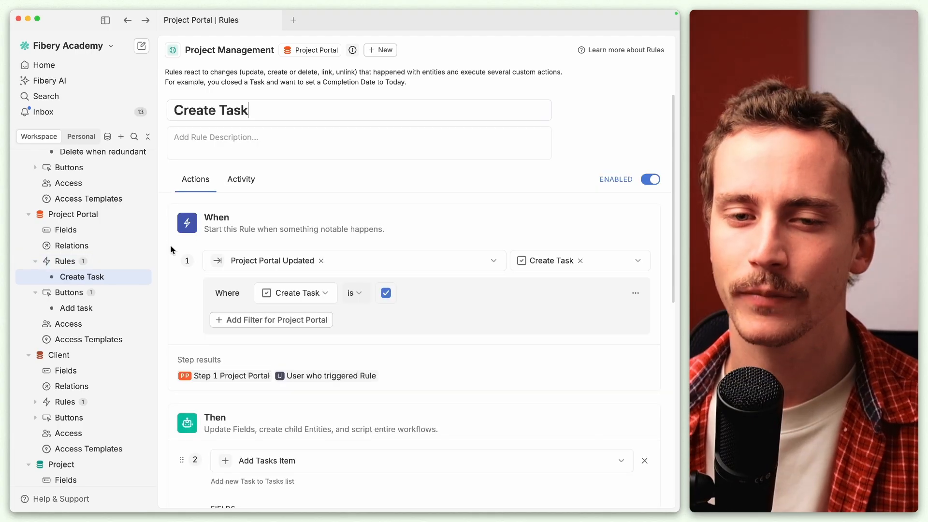
Open the Portal record in the Project Portal database and run Add task with a client user and the workspace owner as assignees
click(84, 218)
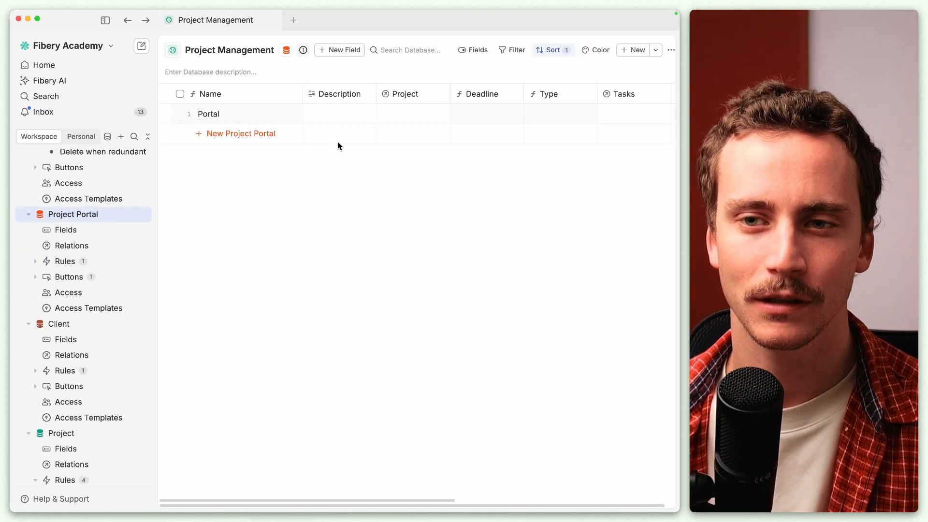
click(290, 121)
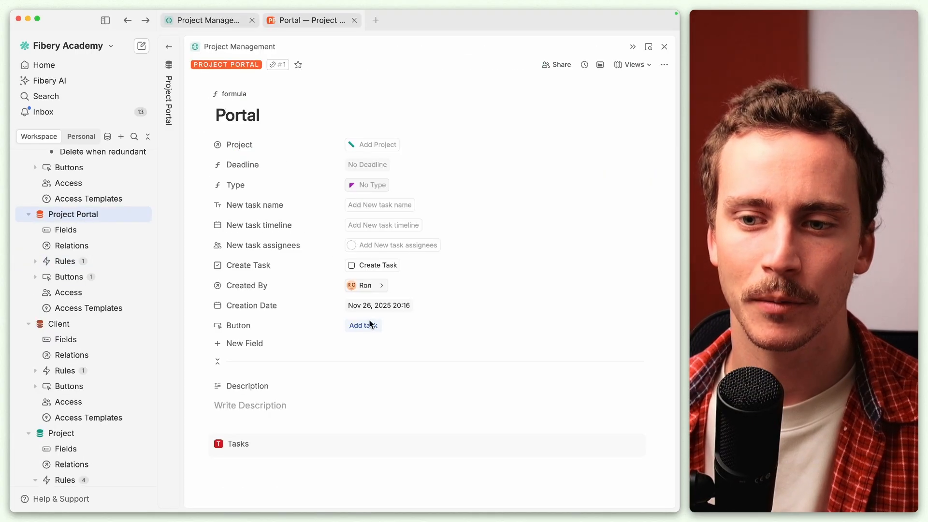
click(364, 326)
click(288, 188)
click(288, 250)
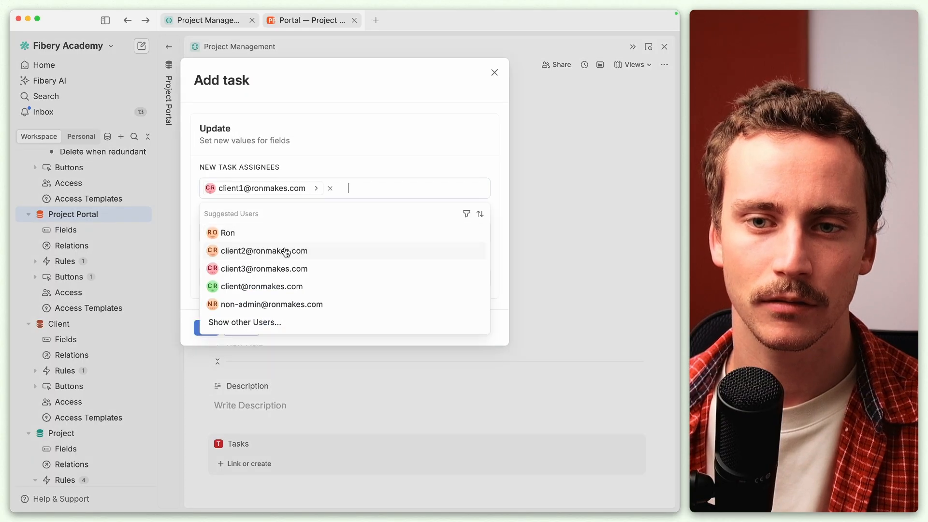
click(335, 233)
click(337, 178)
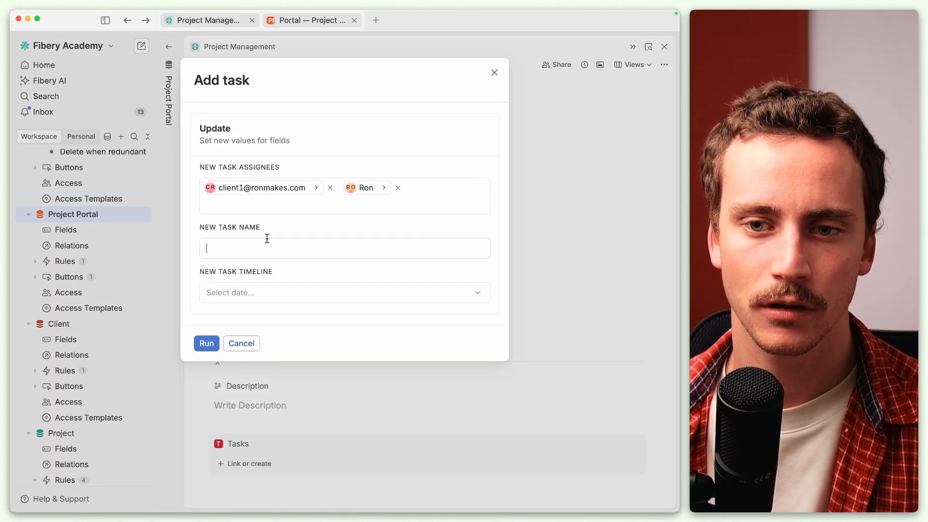
Set the new task name to Name and its timeline to Oct 31, 2025 → Nov 1, 2025, and submit the form
text(Name)
click(249, 292)
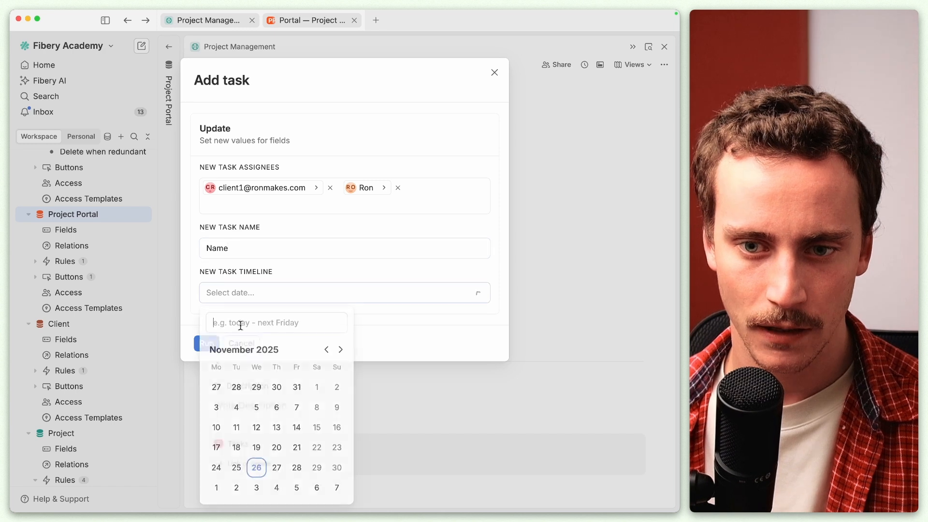
click(296, 387)
click(316, 387)
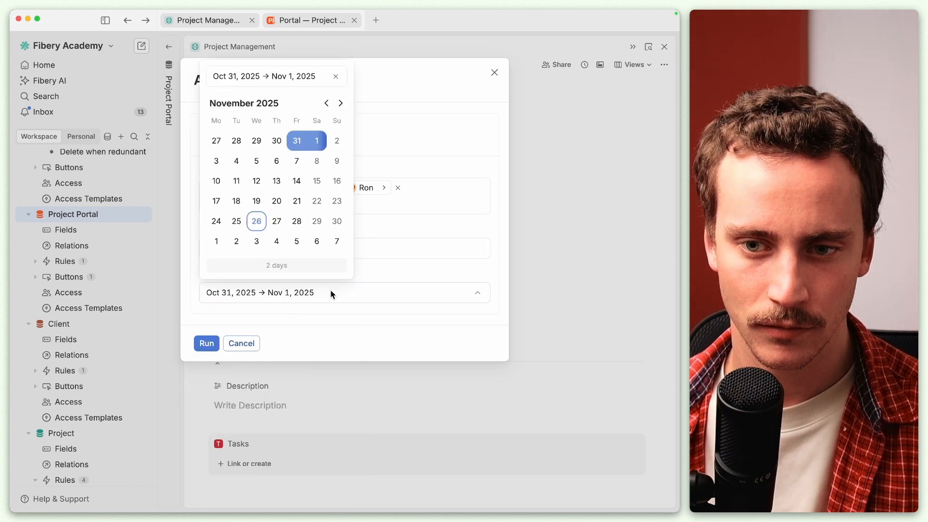
click(333, 295)
click(209, 343)
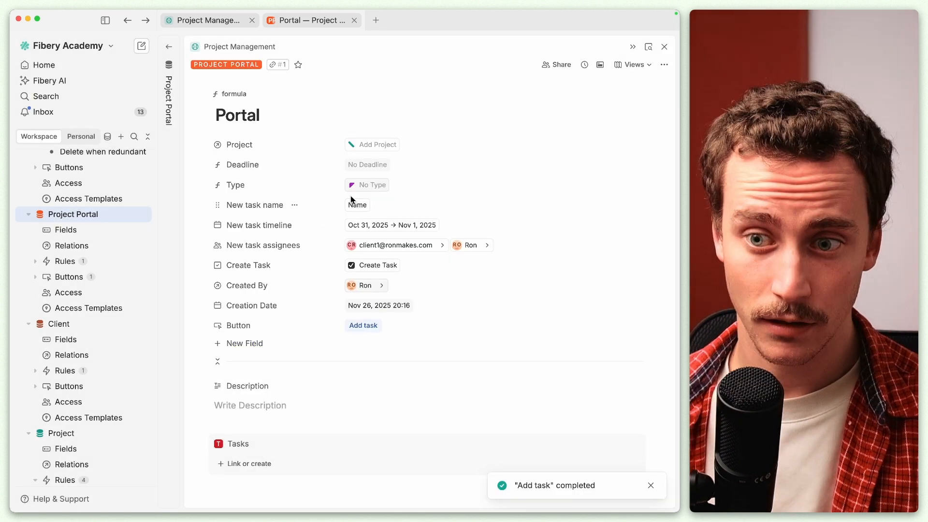
Open the created task from the Portal's Tasks list and check its timeline, assignees and Project Portal link
scroll(378, 278, down, 1)
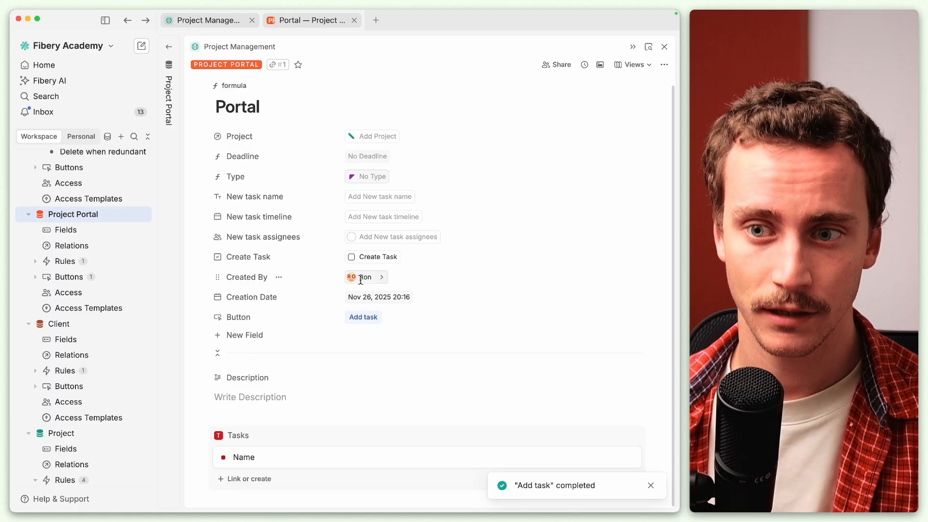
click(274, 464)
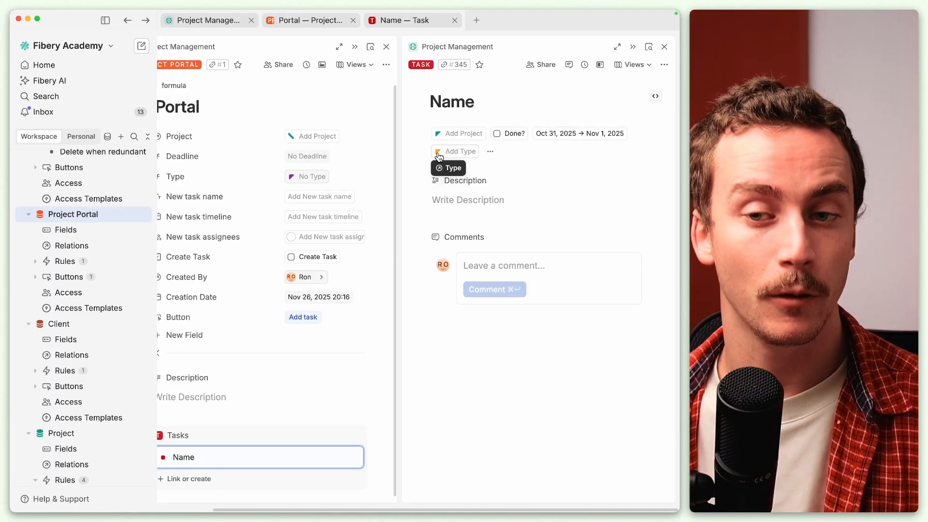
key(super+Tab)
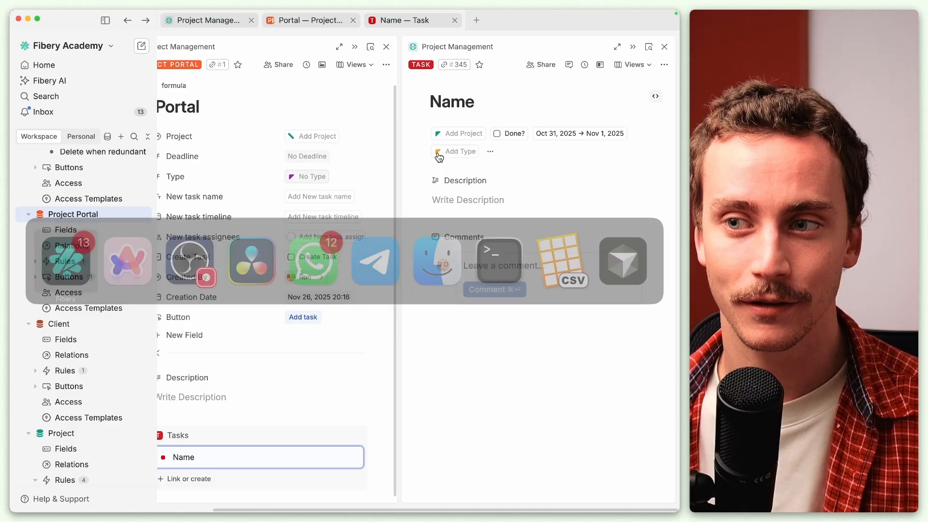
click(653, 97)
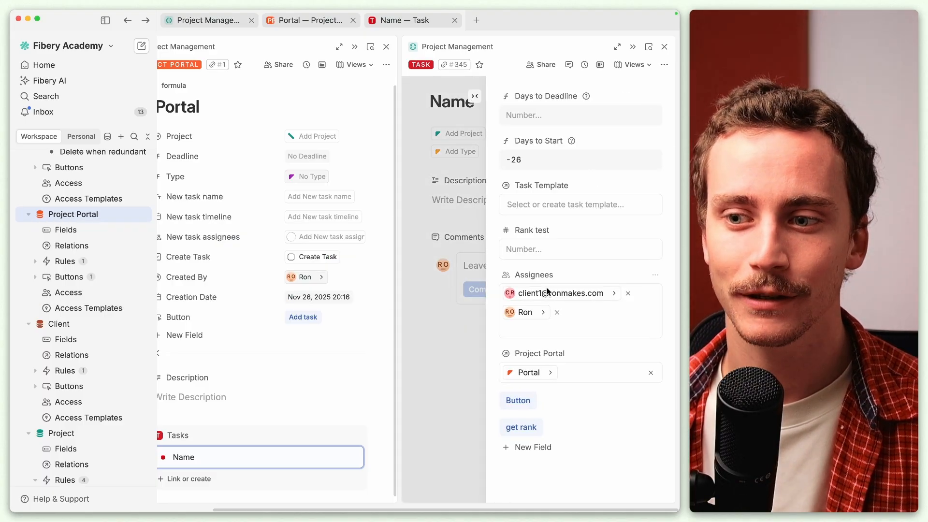
click(471, 238)
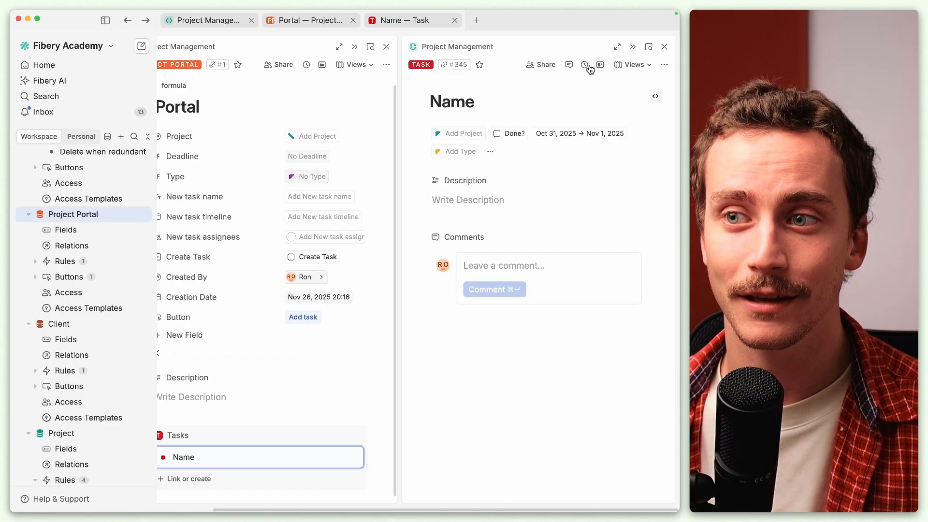
Switch to the guest's Fibery window and reload the Microsoft Portal view
click(600, 65)
click(600, 66)
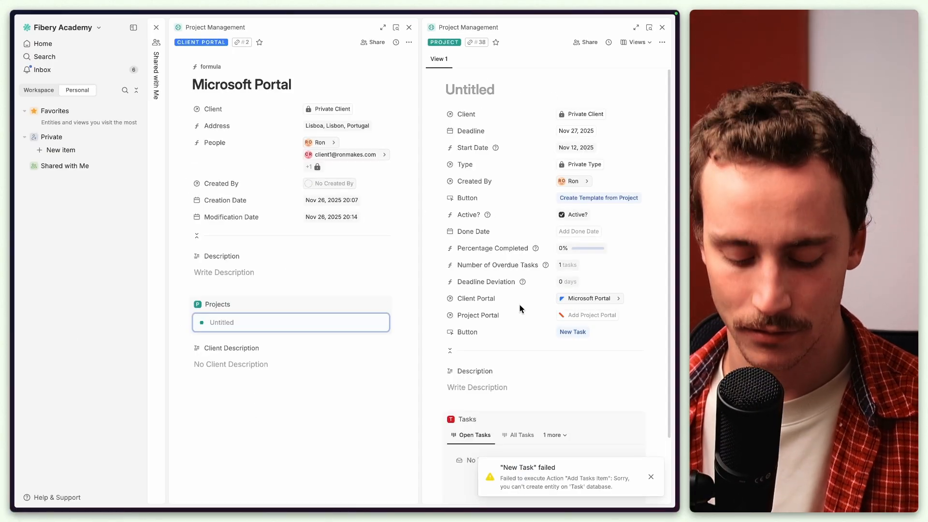
key(super+r)
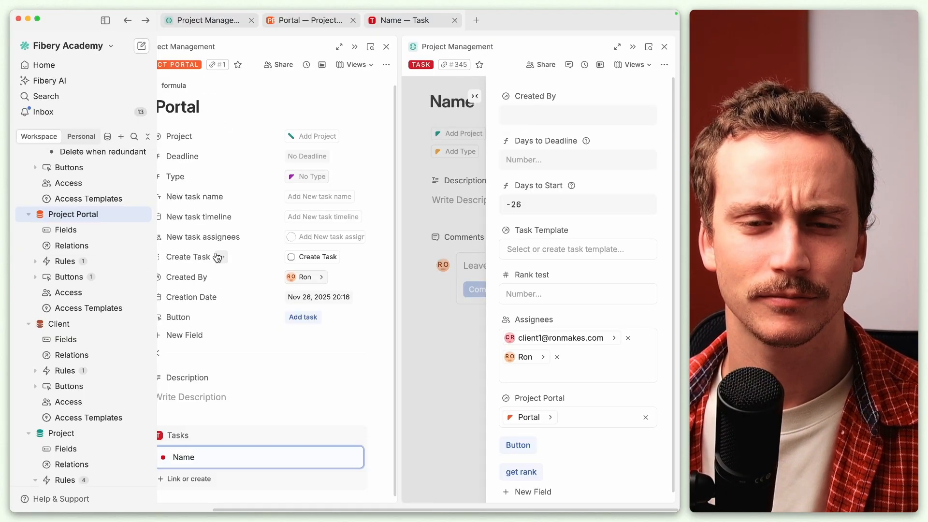
Delete the Projects relation field from the Client Portal database
scroll(90, 254, up, 3)
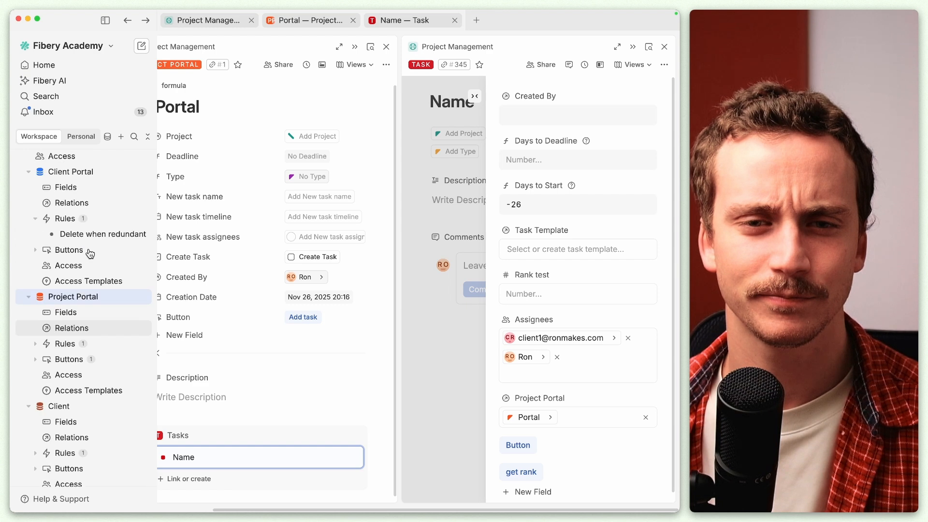
scroll(90, 253, up, 1)
click(121, 207)
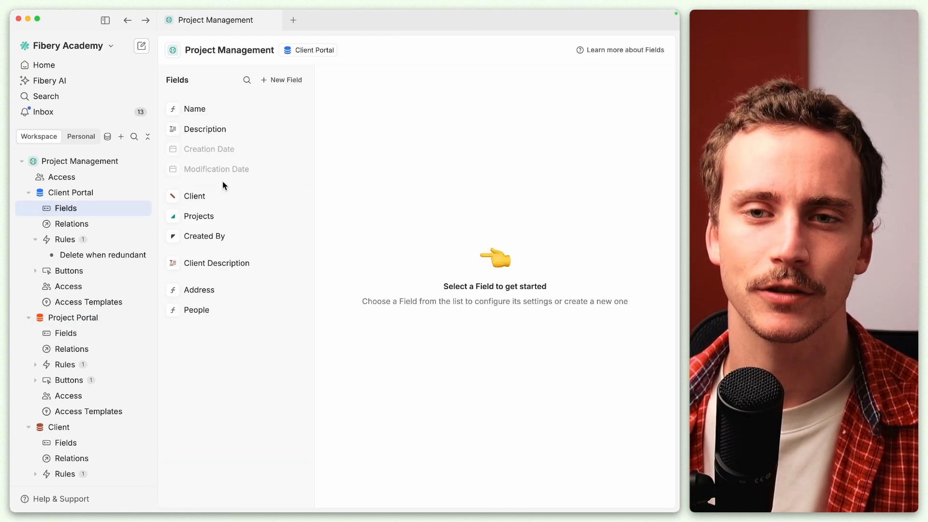
click(213, 220)
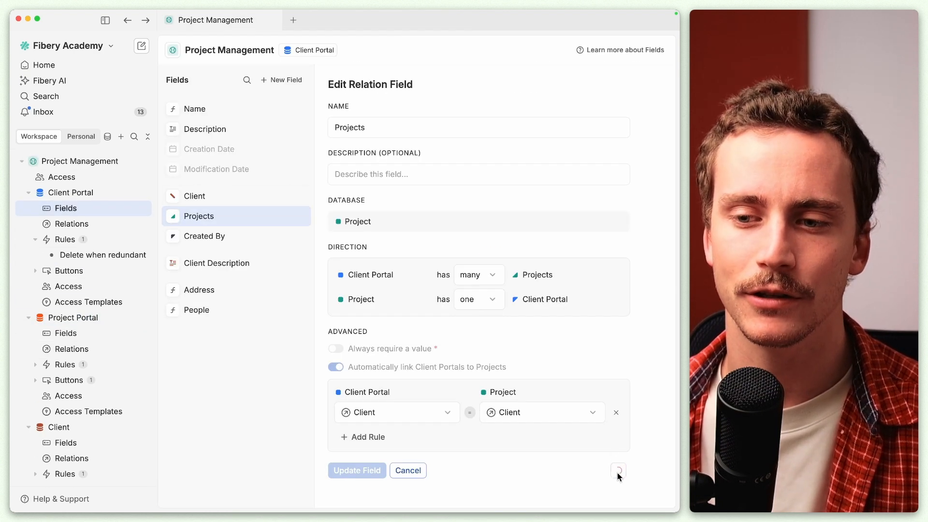
click(294, 82)
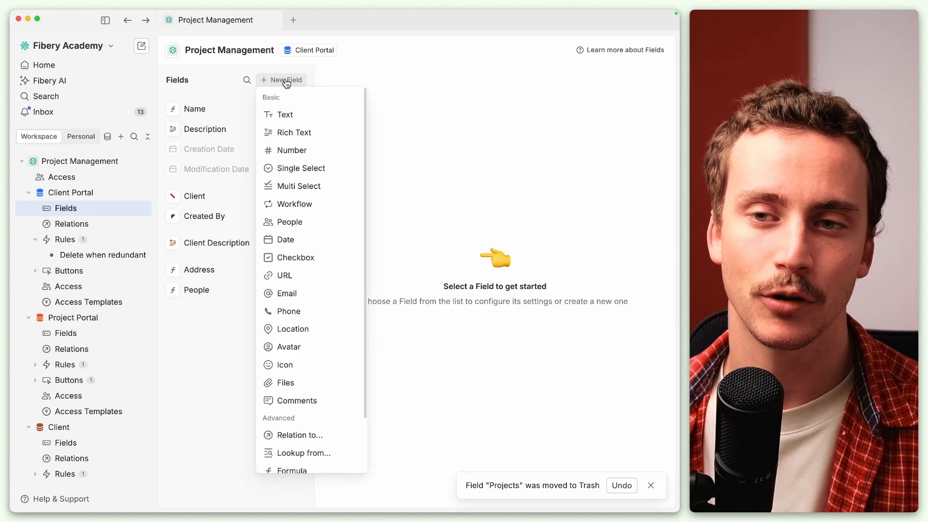
click(300, 435)
key(Down)
key(Down)
key(Down)
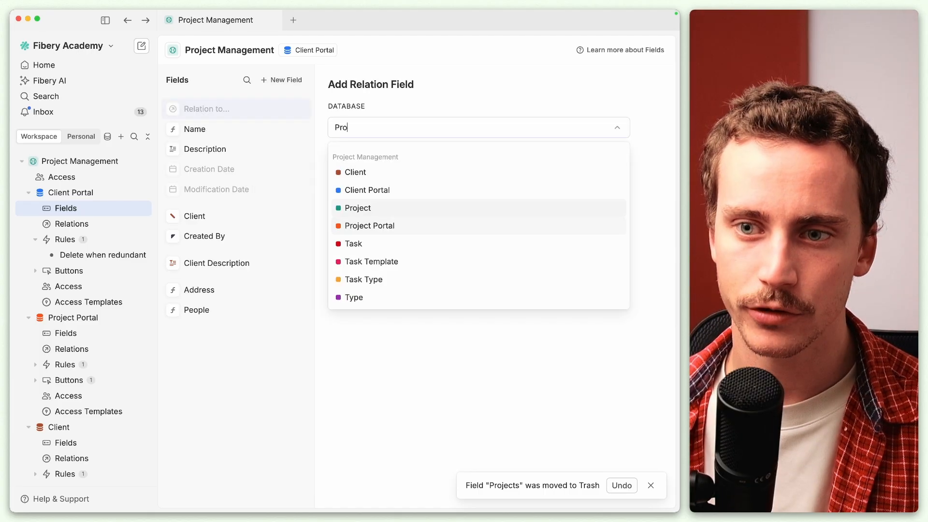
key(Return)
click(396, 241)
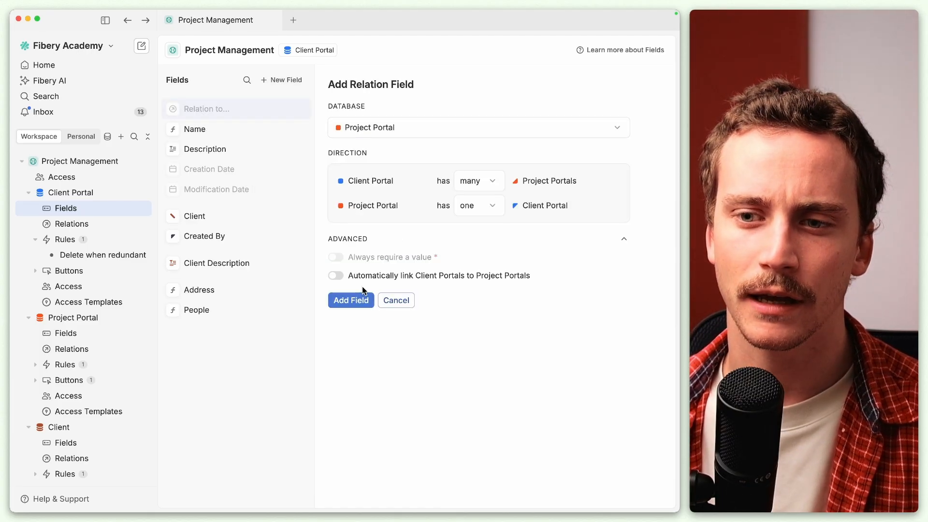
click(364, 274)
click(375, 318)
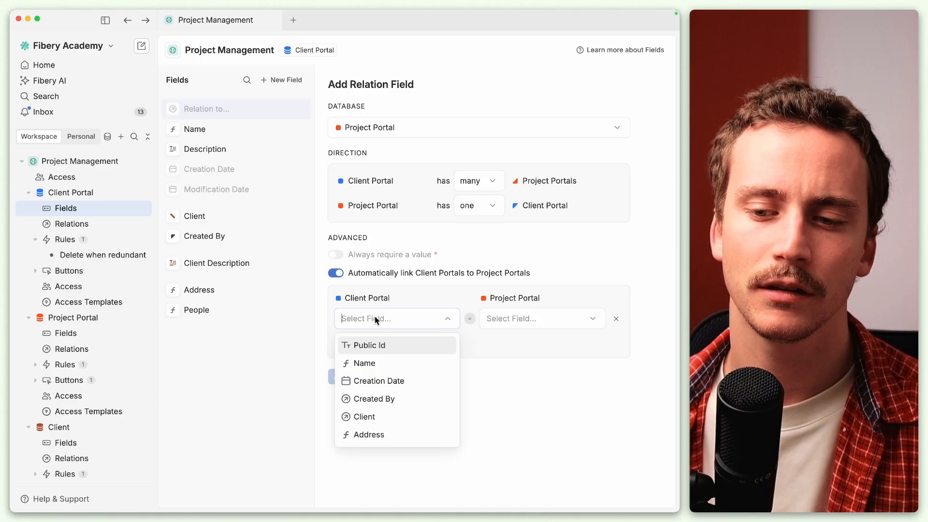
click(375, 319)
Add a formula field named Client to the Project Portal database with the formula Project.Client
click(73, 334)
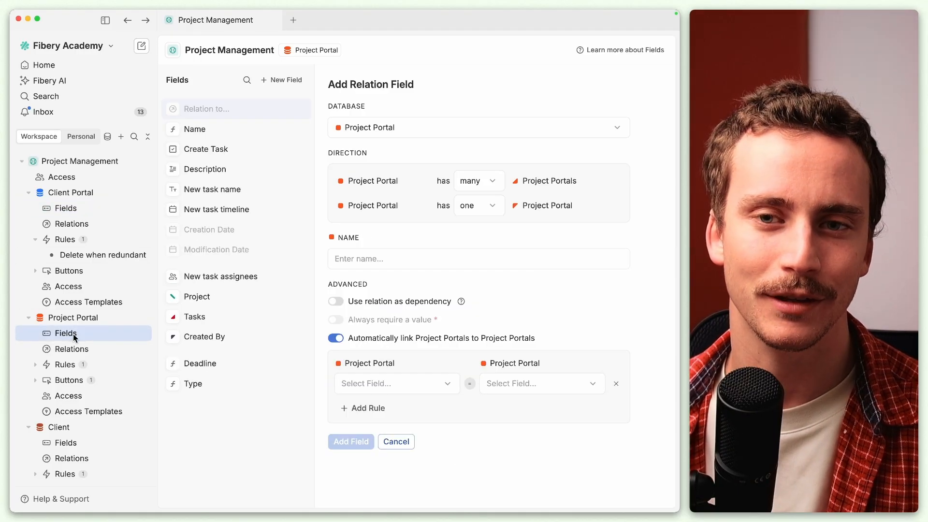
click(294, 81)
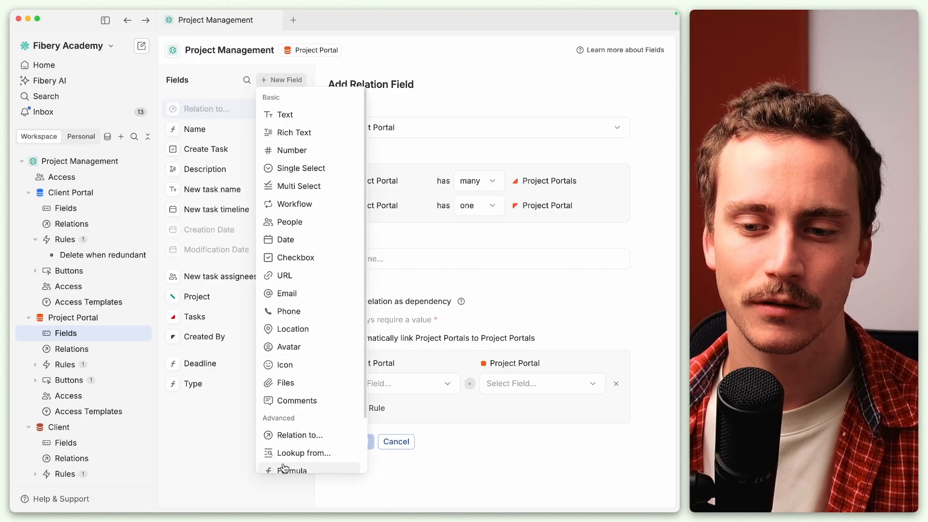
click(284, 469)
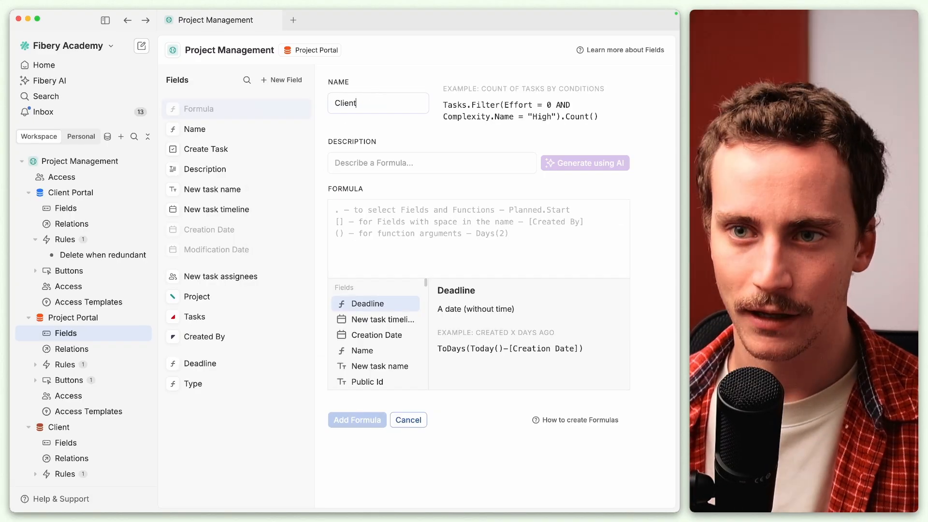
click(398, 213)
text(Project)
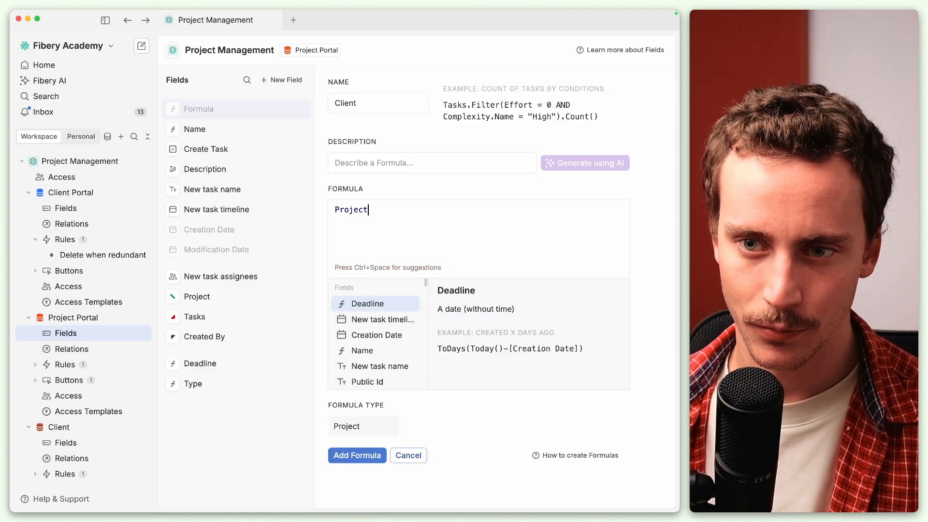
text(.Client)
click(352, 455)
Start a relation field in the Client Portal database that points to the Project Portal database
click(88, 215)
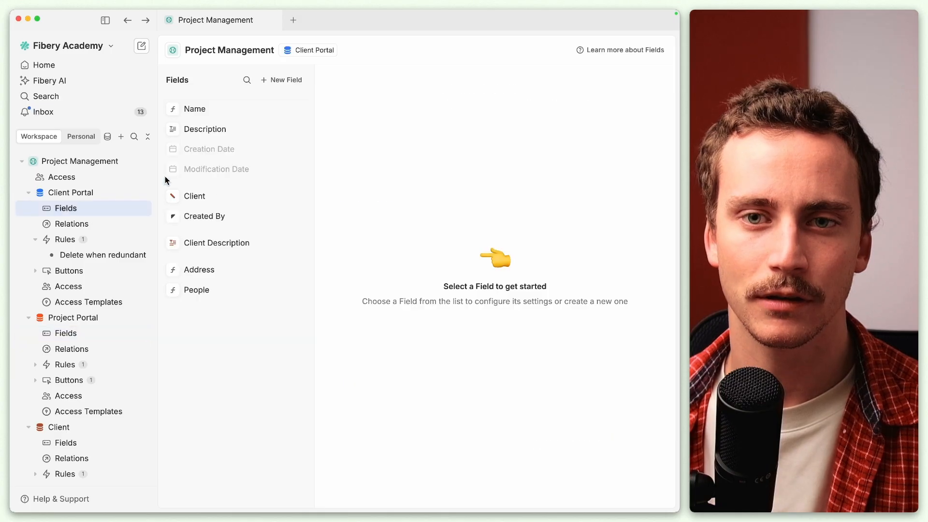
click(282, 86)
click(290, 433)
click(382, 126)
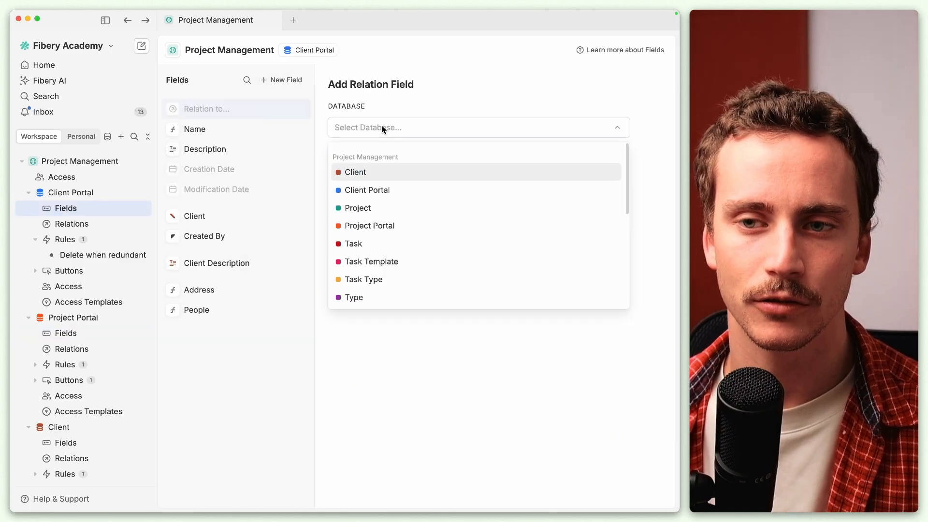
click(390, 226)
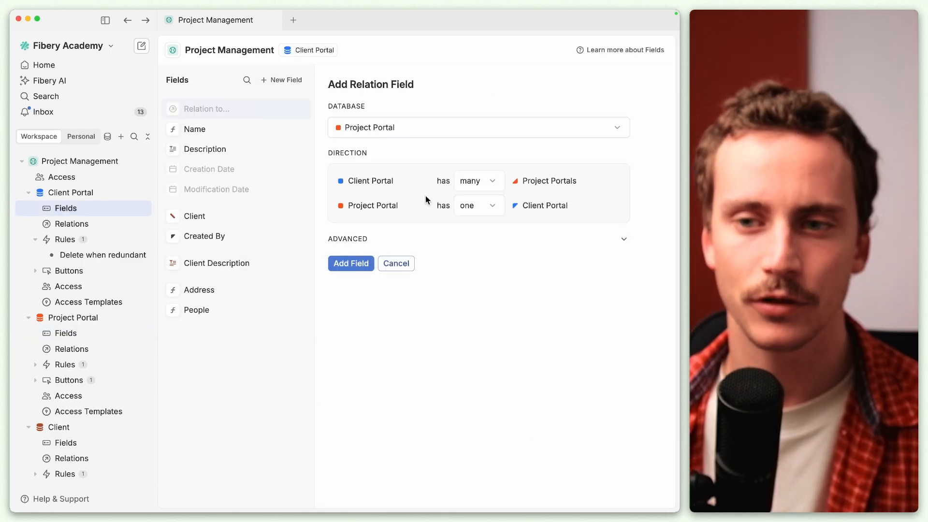
Enable automatic linking by matching Client on both databases, add the relation field, and open the Microsoft Portal entry
click(417, 242)
click(393, 275)
click(394, 318)
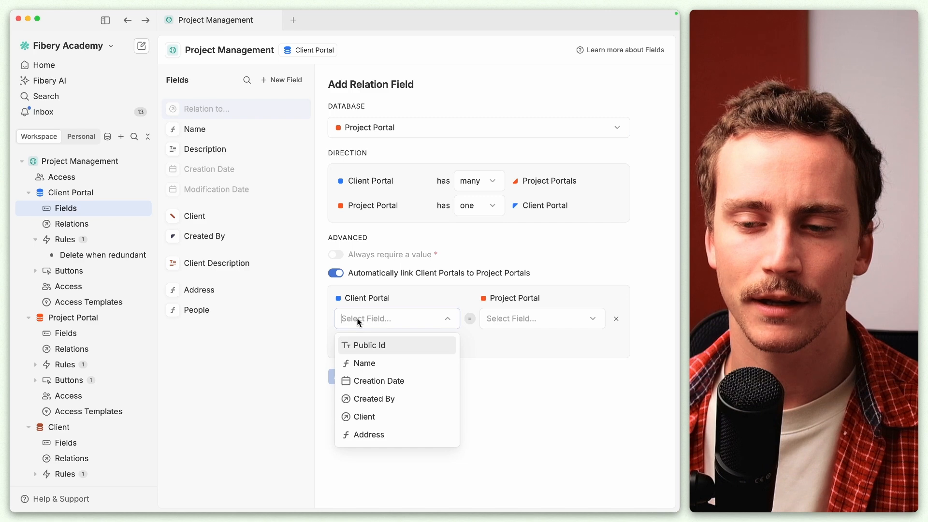
click(366, 415)
click(509, 321)
click(508, 491)
click(351, 377)
click(71, 192)
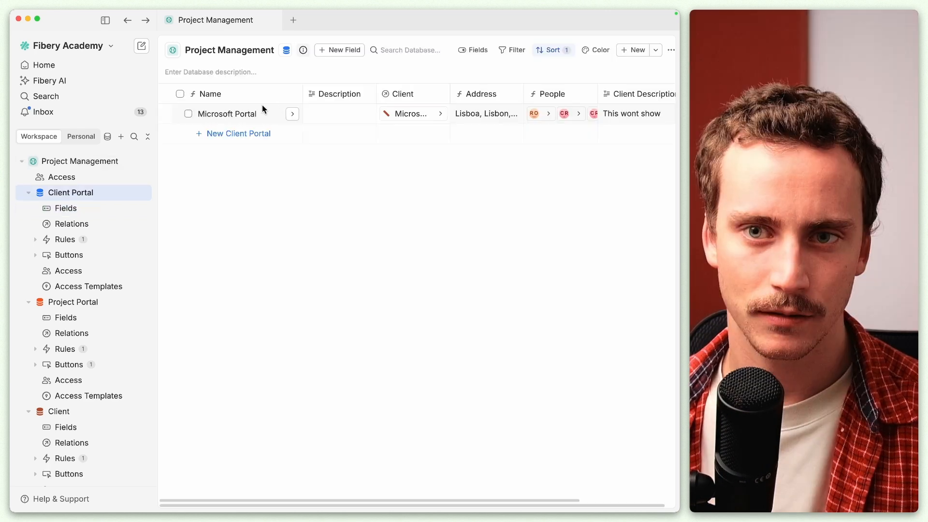
click(292, 114)
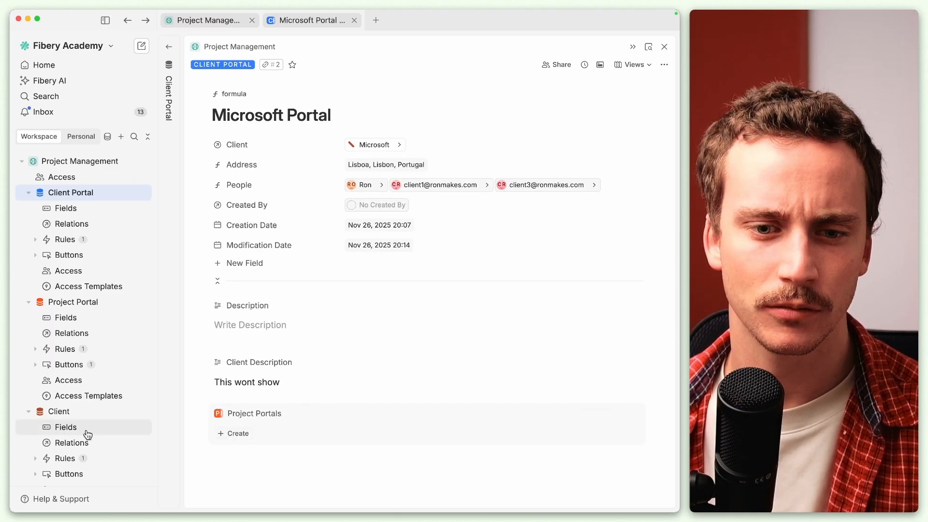
Create a project named Project with deadline Nov 20, 2025 and type another onw, and set its client to Apple
scroll(87, 434, down, 5)
click(77, 416)
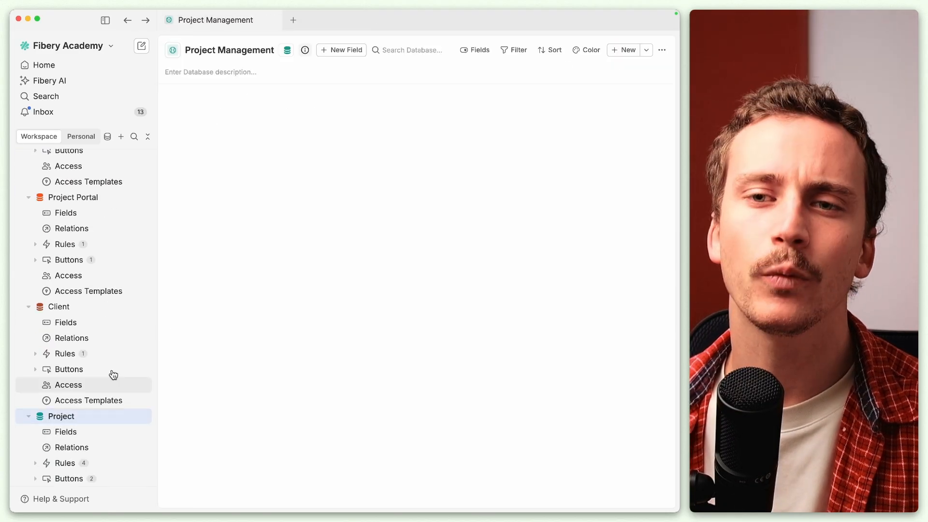
click(613, 49)
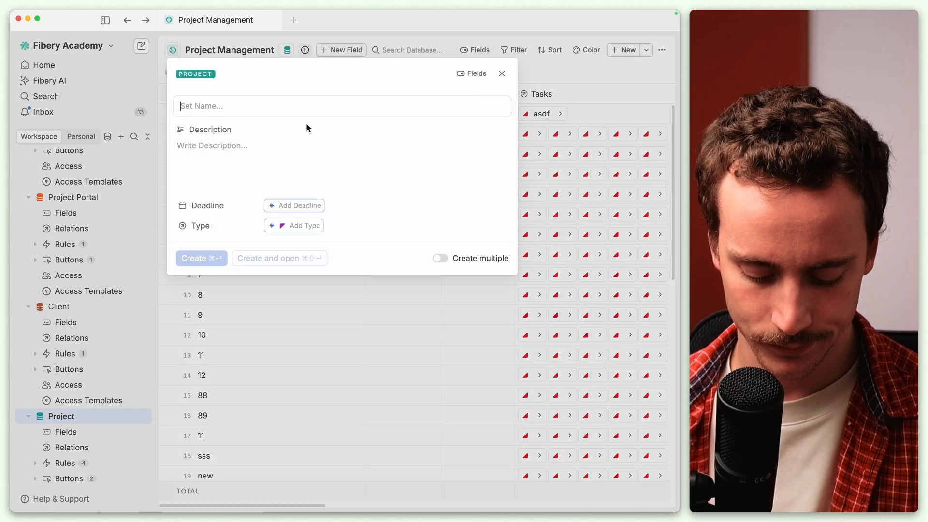
text(Project)
click(303, 208)
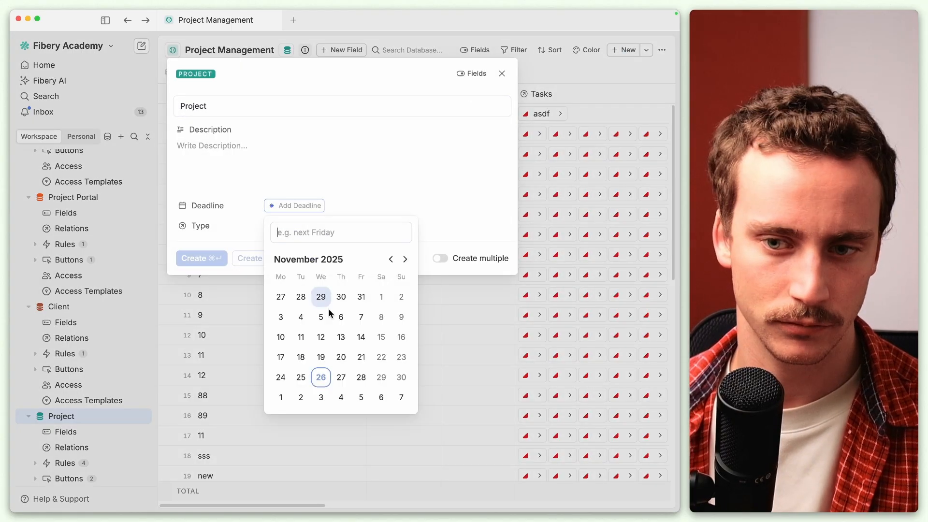
click(341, 357)
click(307, 208)
key(super+Return)
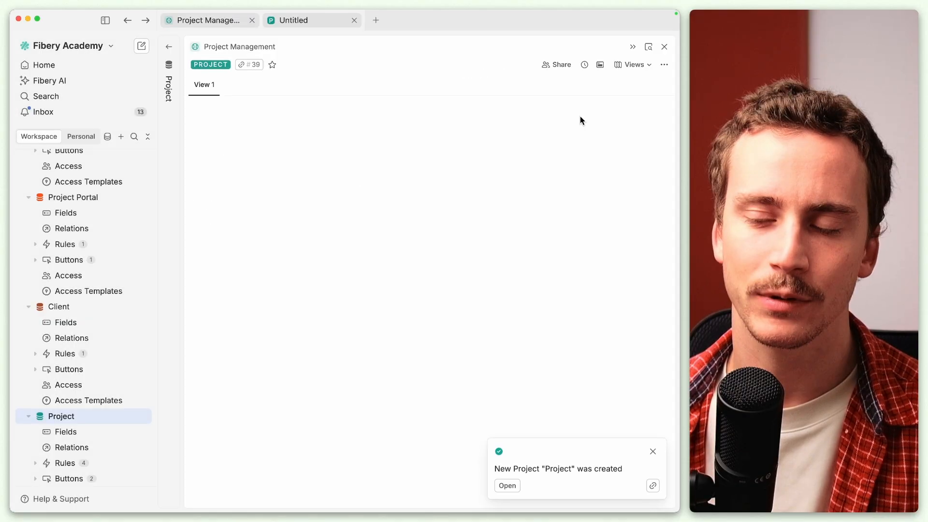
click(373, 151)
click(391, 231)
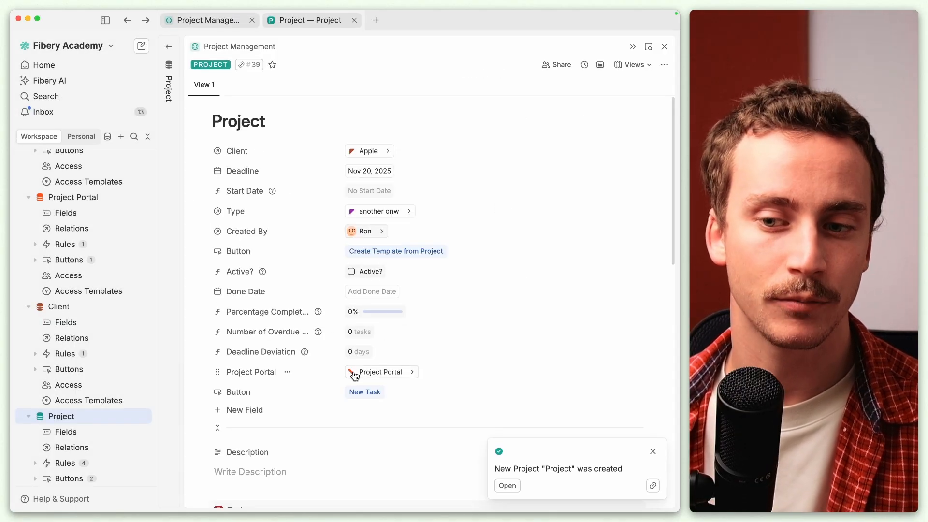
Open the Microsoft Portal from the Client Portal database and check its Project Portals list
scroll(92, 270, up, 3)
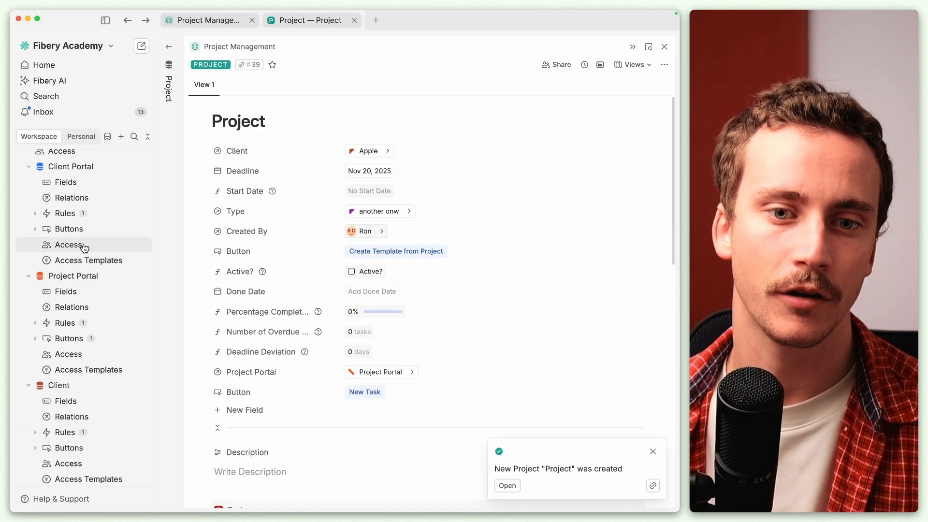
click(80, 167)
click(291, 114)
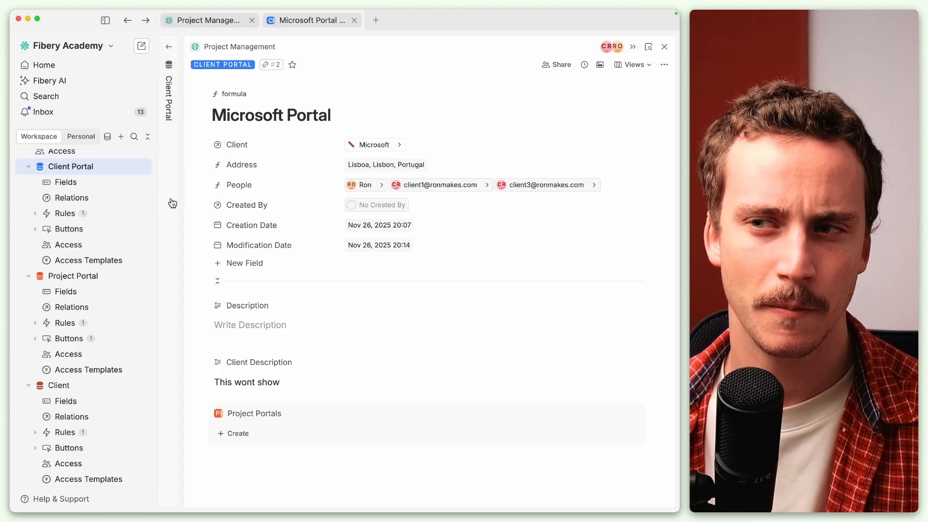
Return to the new project, set its client to Microsoft, and open the linked Project Portal from the Microsoft Portal
click(128, 20)
click(128, 20)
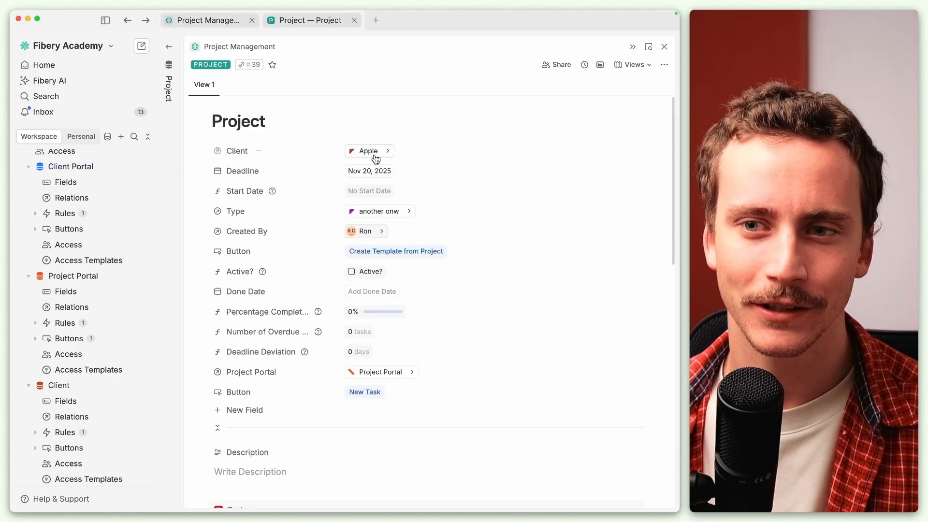
click(370, 152)
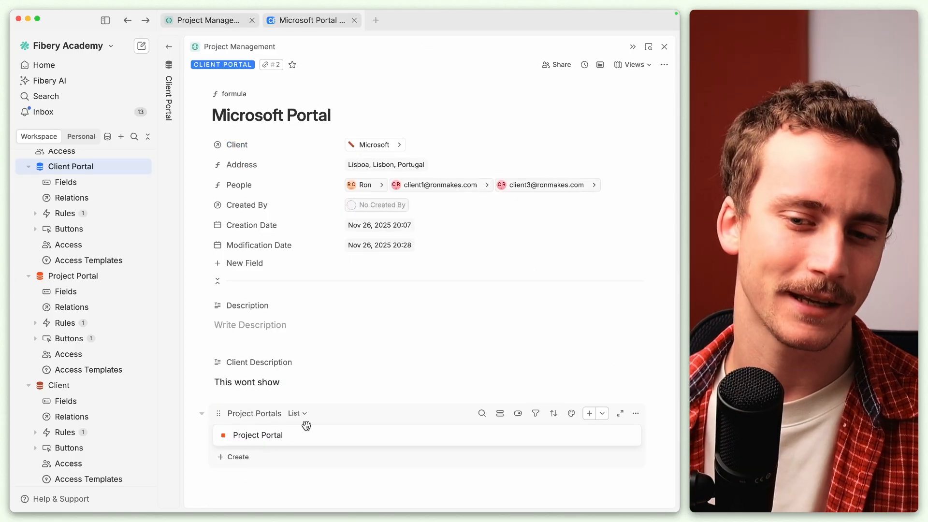
click(278, 439)
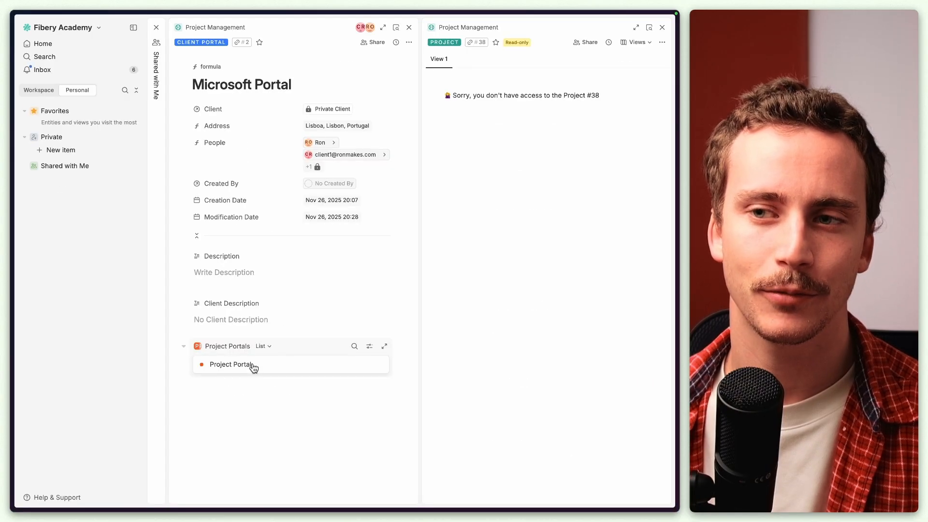
In the guest's Fibery window, open the Project Portal from the Microsoft Portal, view its Add task form and close it unsubmitted
click(253, 368)
click(572, 293)
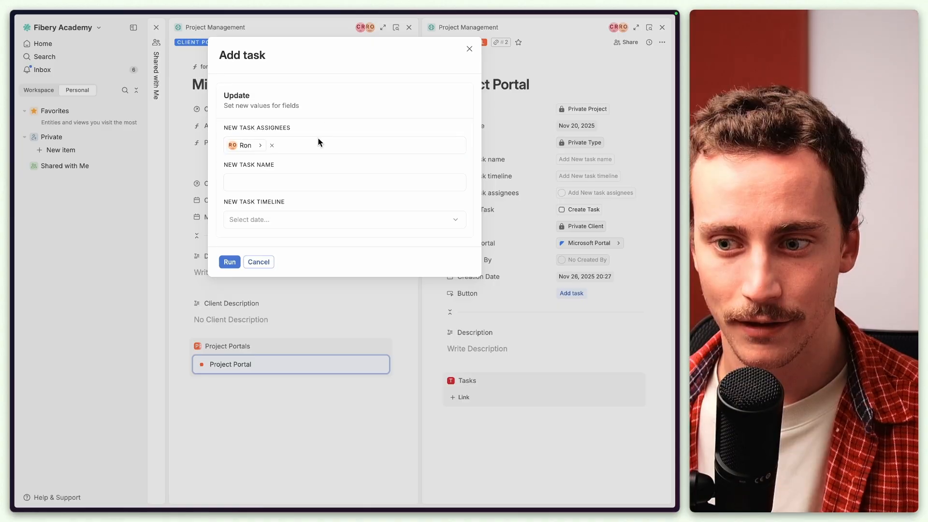
click(281, 184)
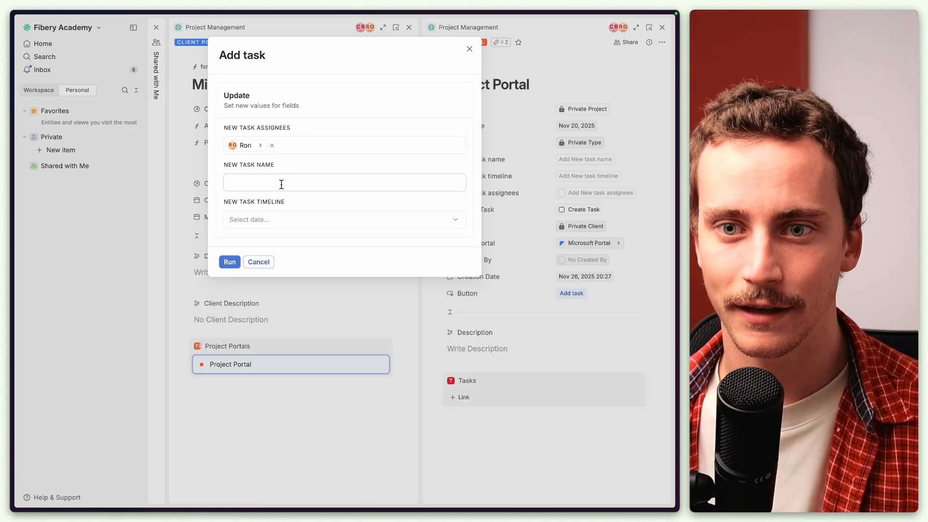
click(471, 49)
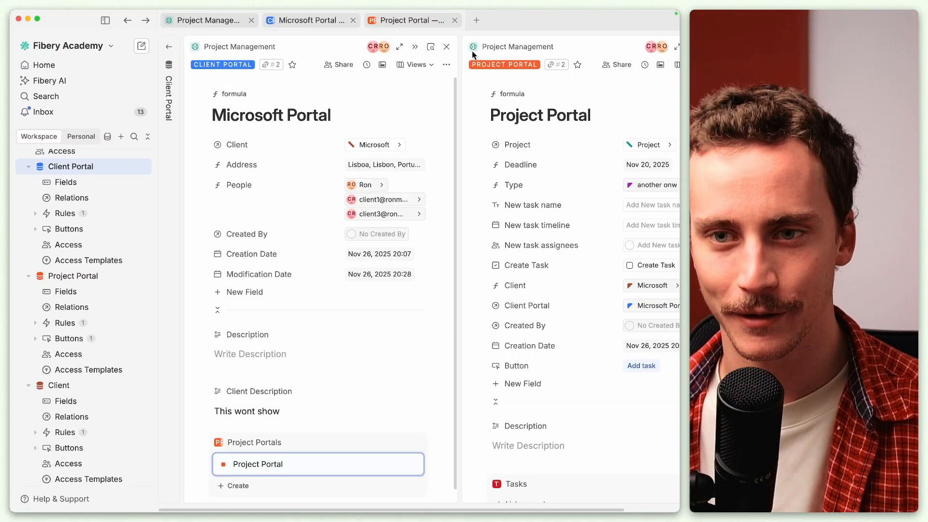
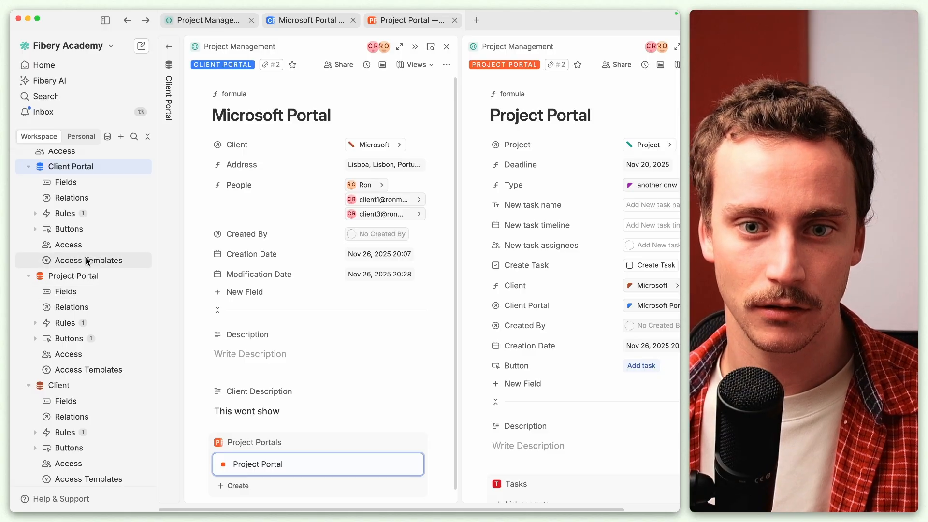
Try out a new Client Portal access template extended to Project Portals and their Tasks
click(82, 261)
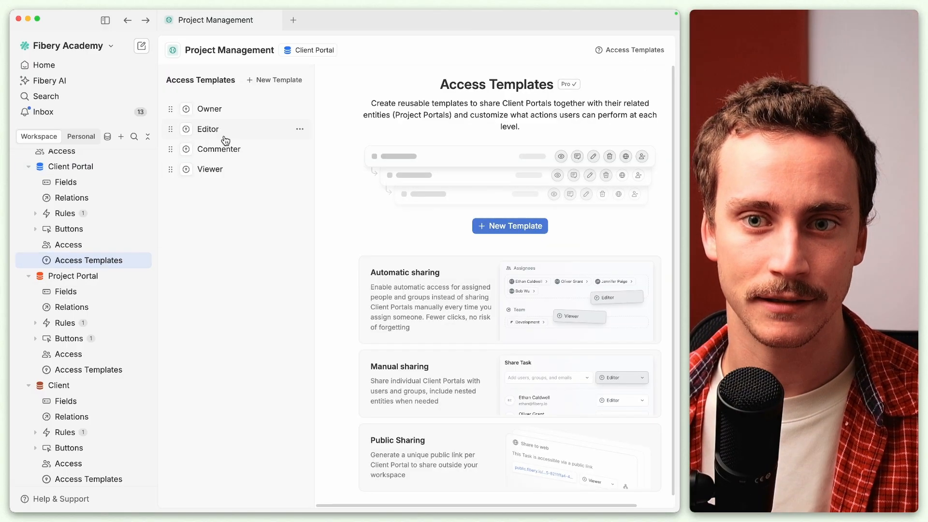
click(278, 80)
click(516, 162)
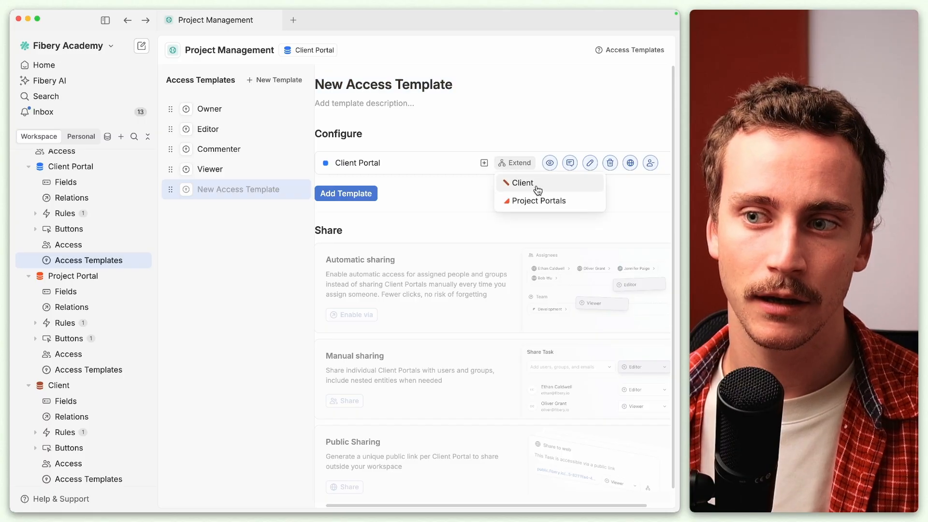
click(532, 200)
click(517, 191)
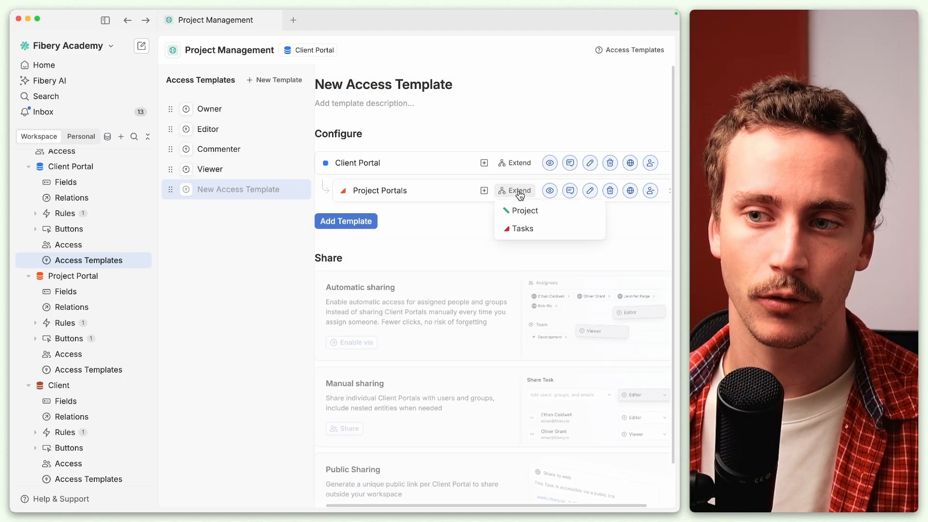
click(523, 229)
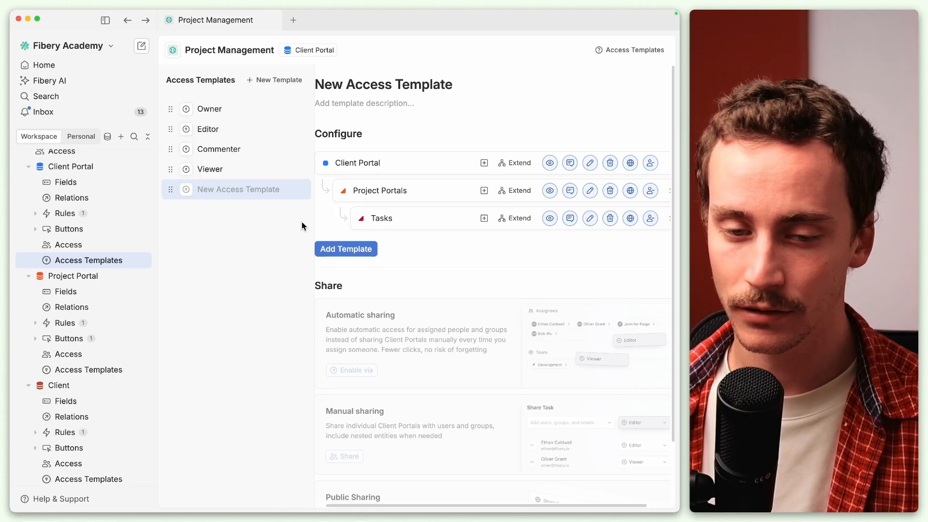
Discard the unsaved access template and view the configuration of the Editor template
scroll(110, 373, down, 3)
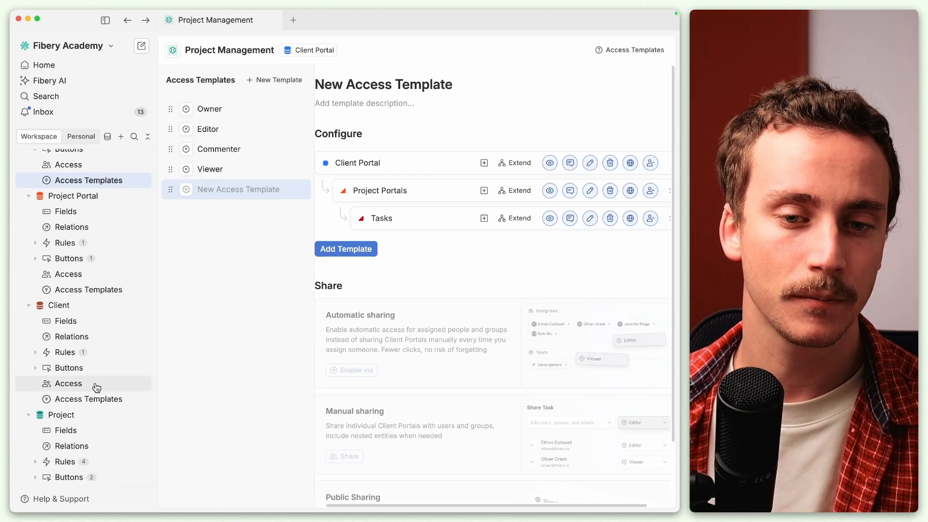
scroll(99, 333, up, 1)
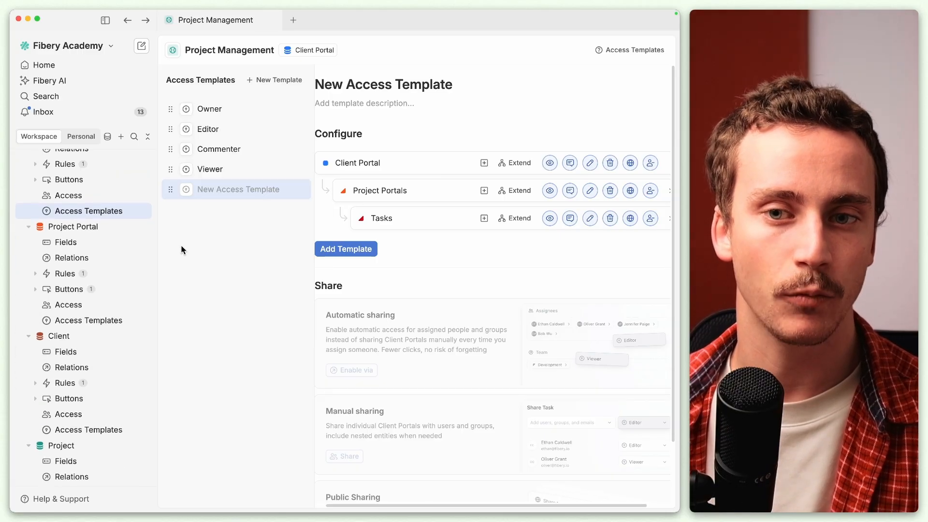
click(241, 133)
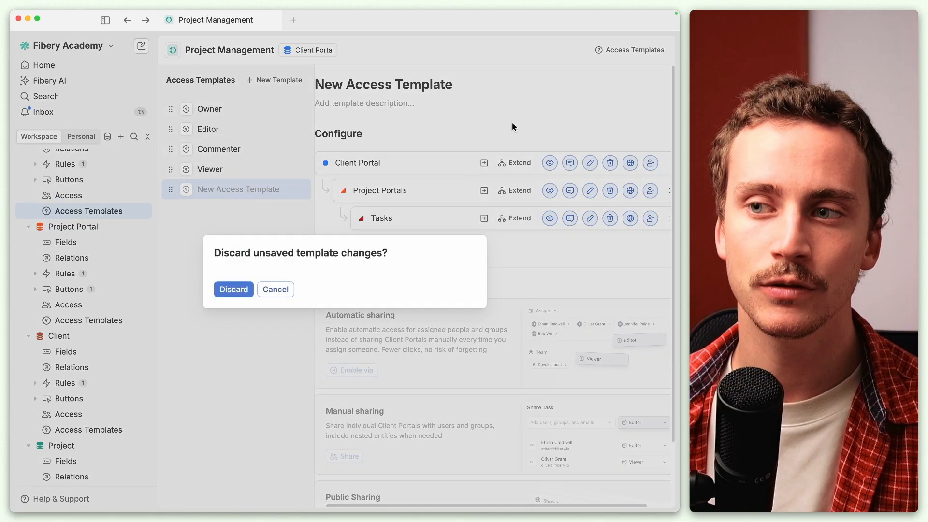
click(226, 290)
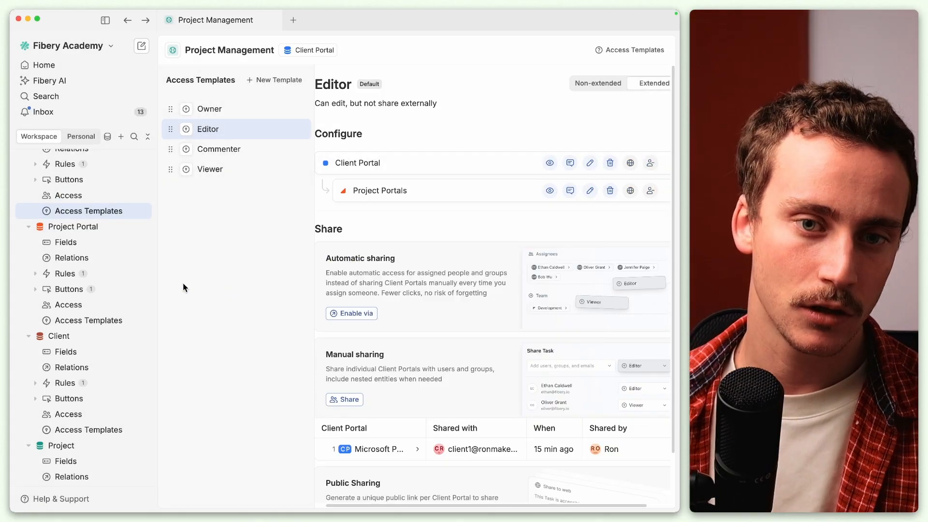
Open the Task database in the Project Management space to view its entries
scroll(58, 333, down, 2)
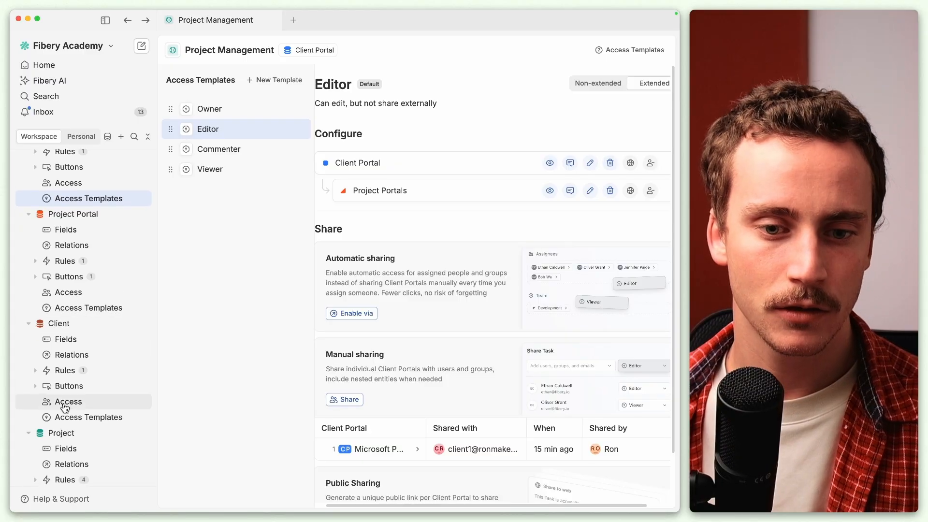
scroll(65, 408, down, 4)
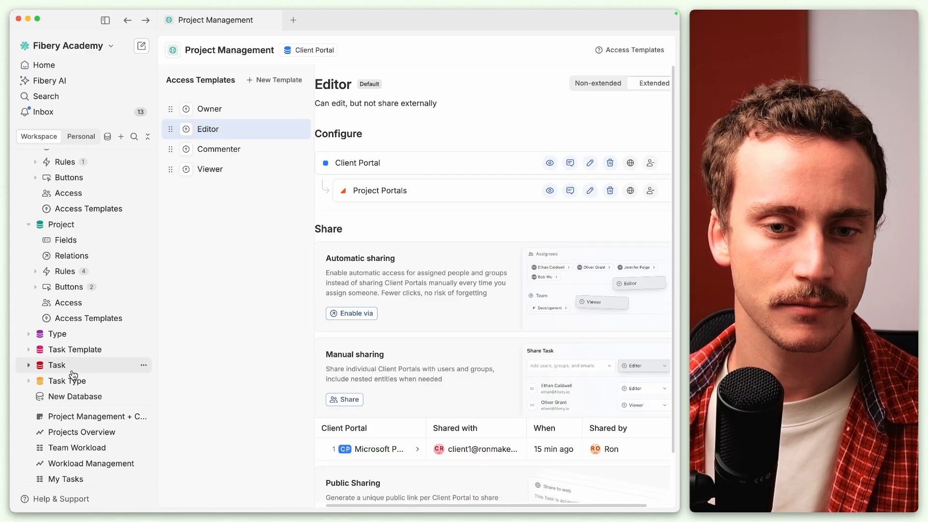
click(72, 368)
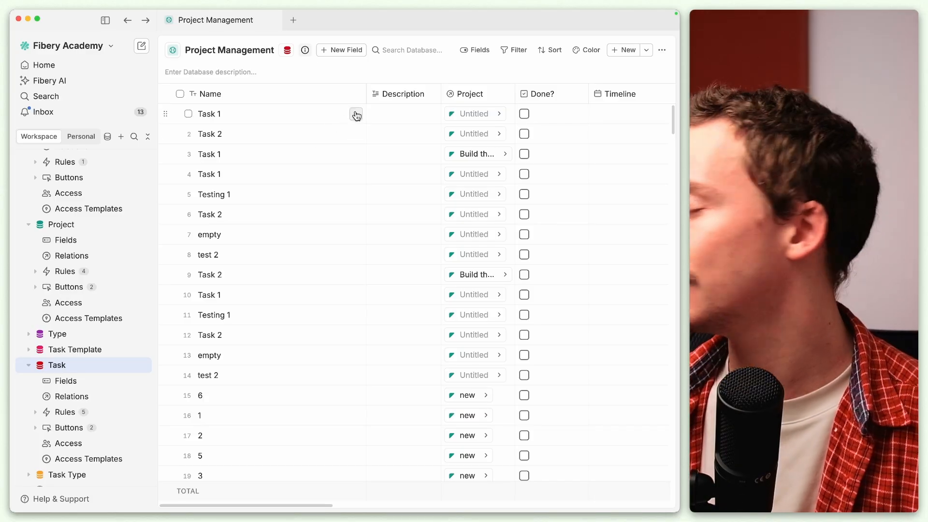
Open the first Task 1 entry and add a formula field named Client to the Task database with the formula Project.Client
click(355, 117)
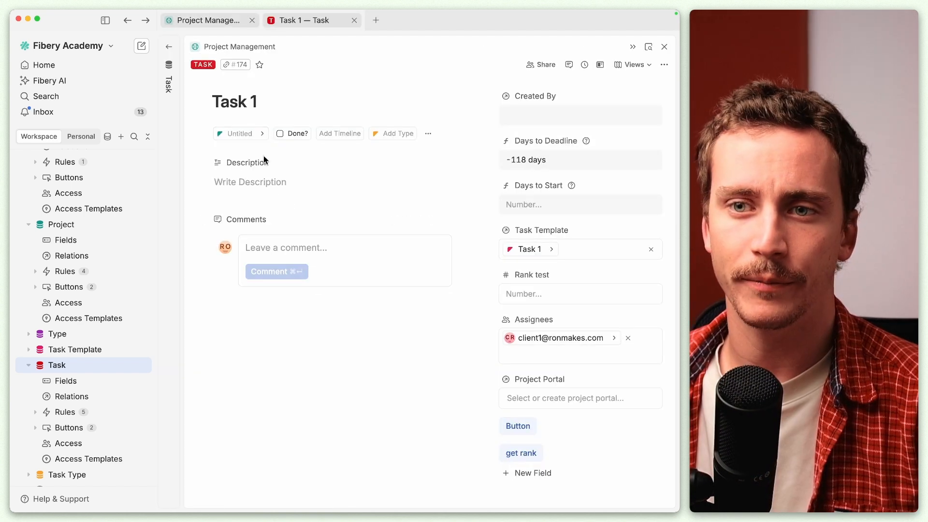
click(524, 477)
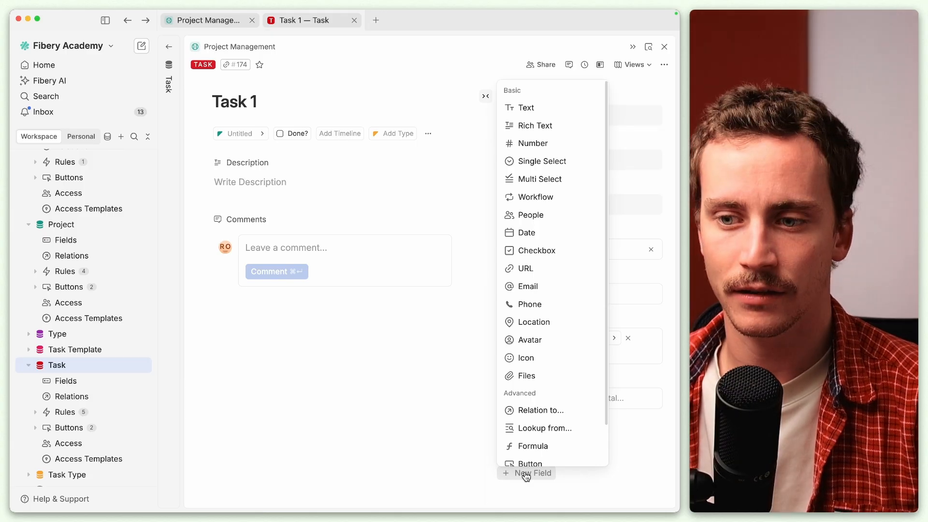
click(533, 448)
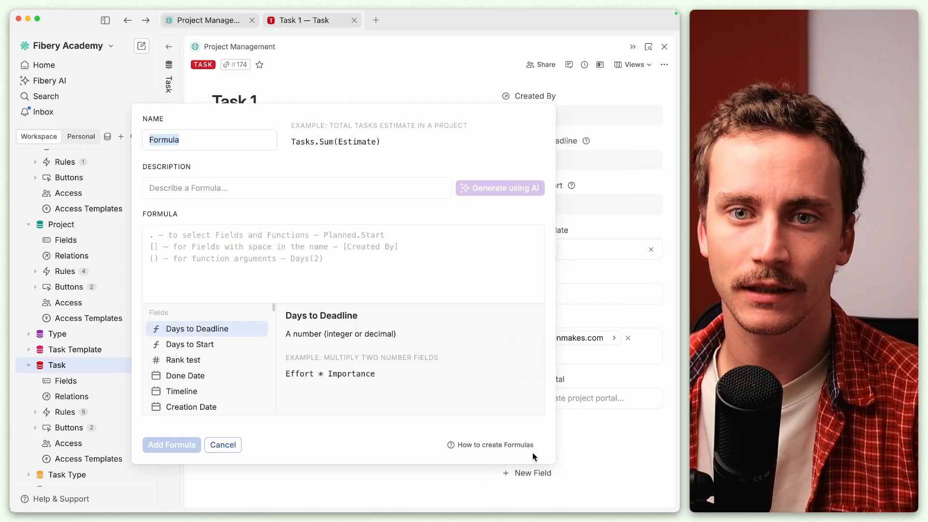
text(Client)
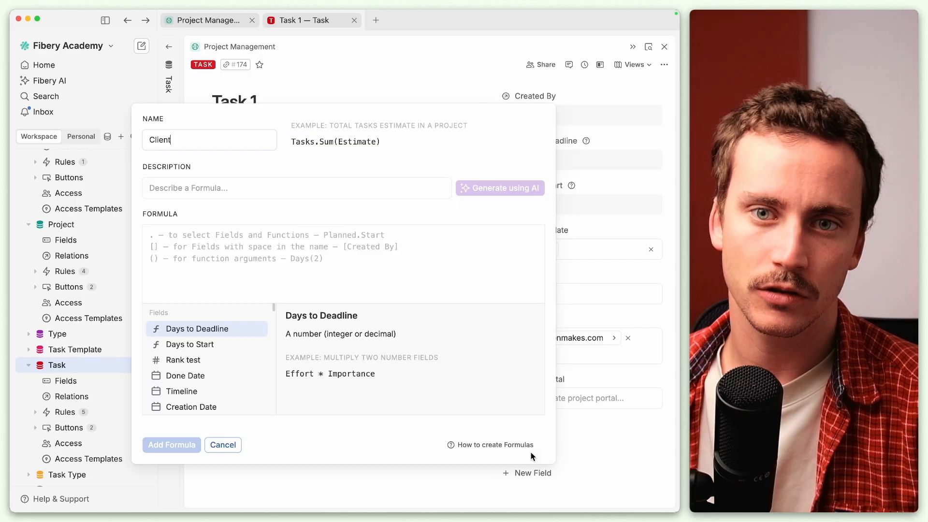
click(338, 262)
text(P)
key(Return)
text(.Cli)
key(Return)
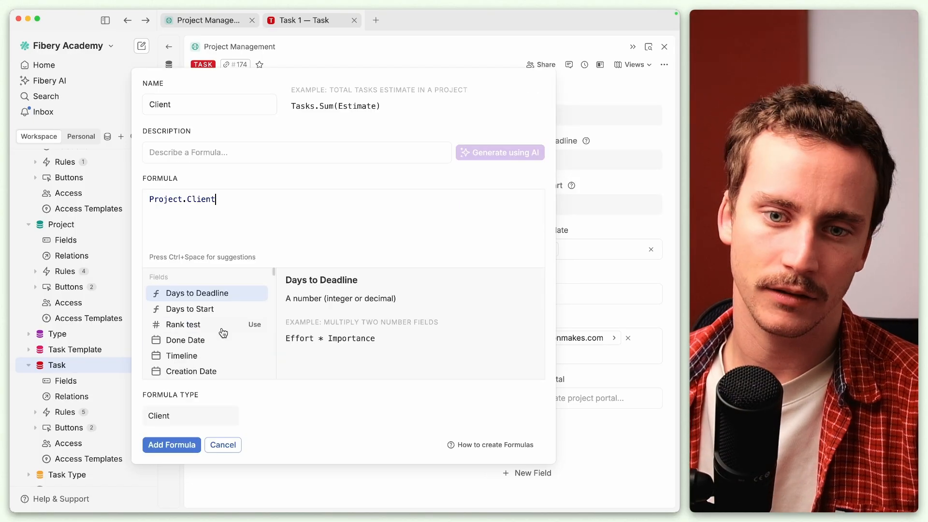
click(173, 440)
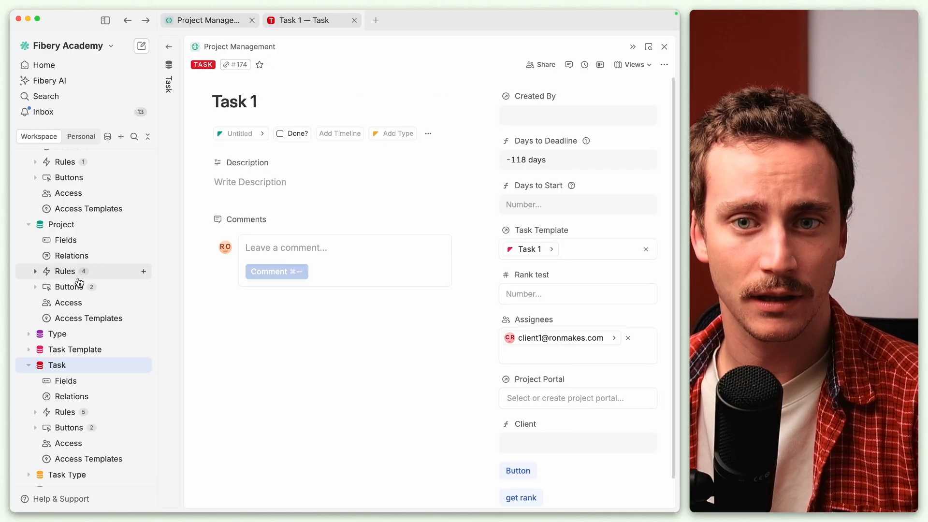
In the Client Portal database's relations, add a one-to-many relation to the Task database
scroll(82, 230, up, 5)
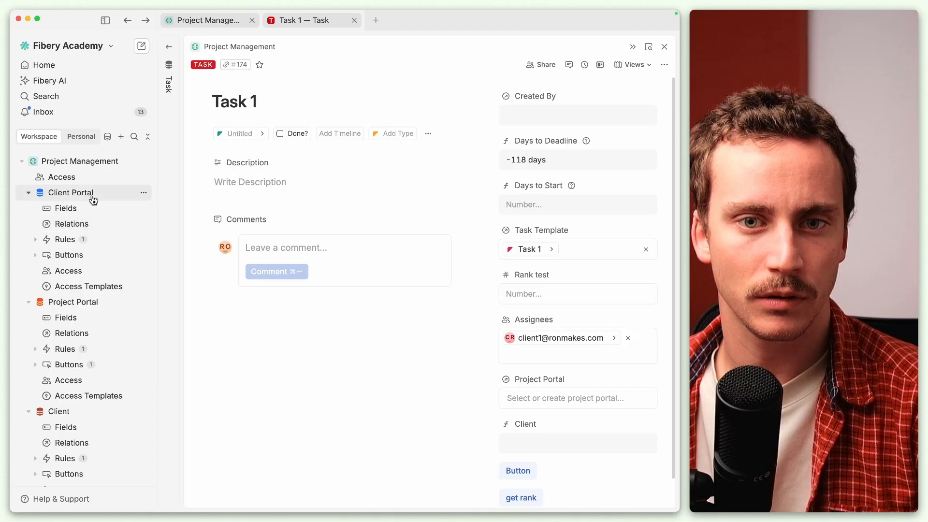
click(87, 228)
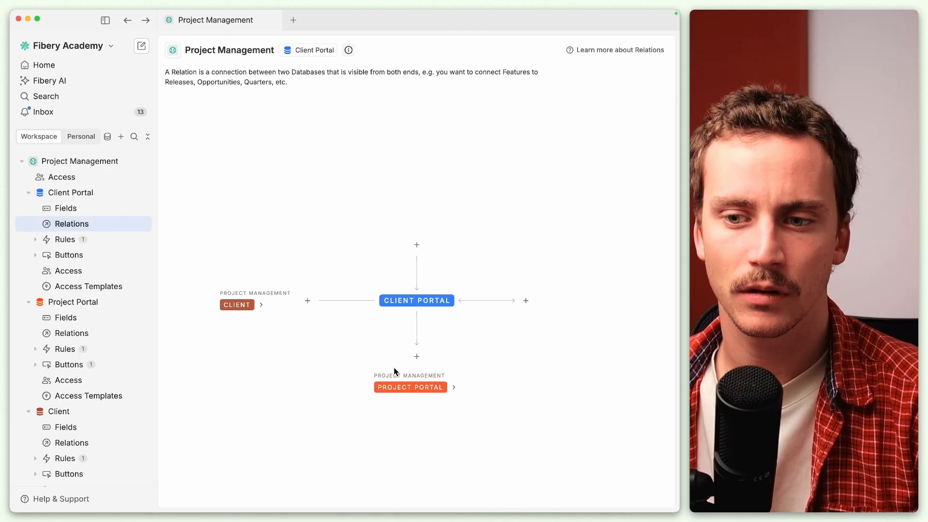
click(416, 358)
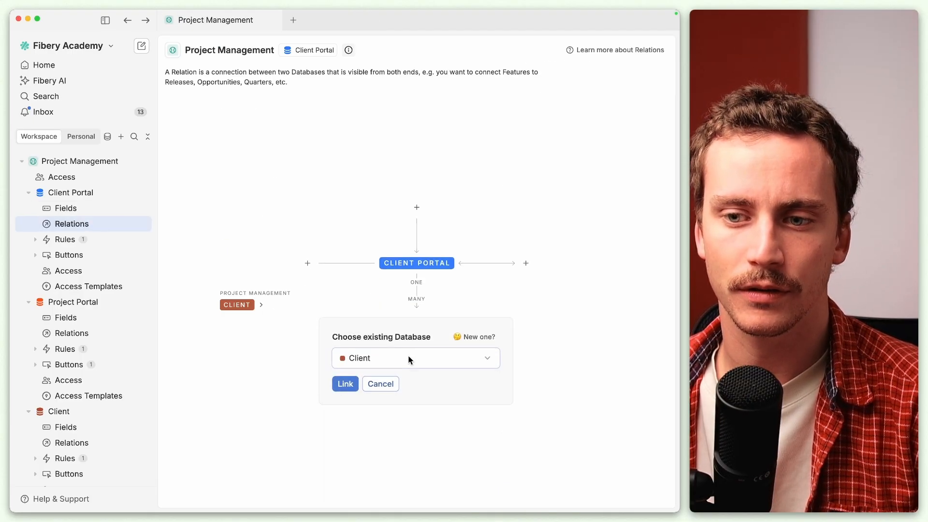
click(408, 357)
scroll(366, 441, down, 1)
click(366, 432)
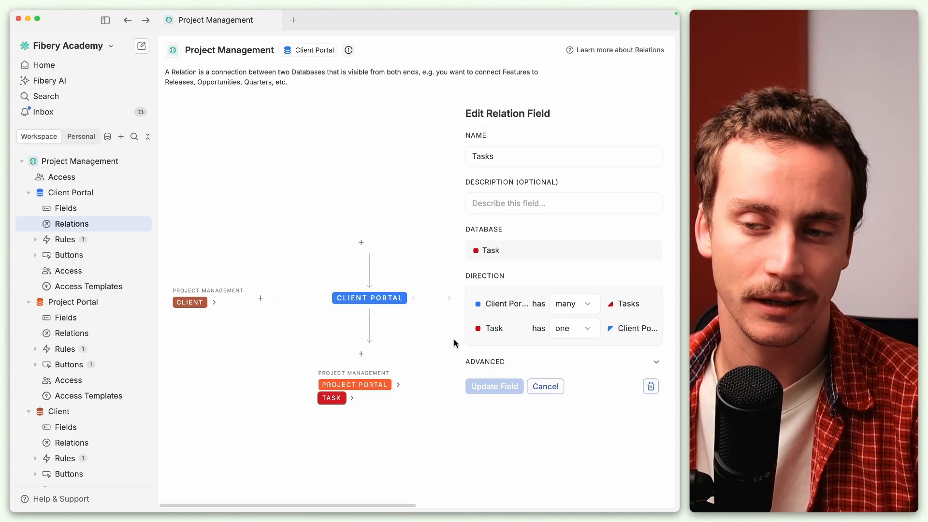
Set the new Tasks relation to automatically link Client Portals to Tasks through the Client field and save it
click(484, 361)
click(479, 398)
click(508, 441)
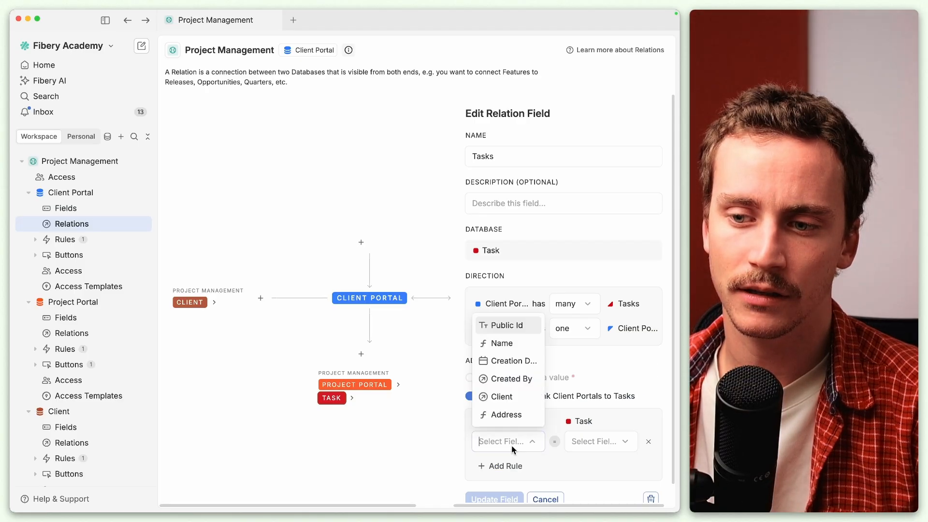
click(508, 395)
click(580, 439)
scroll(592, 396, down, 4)
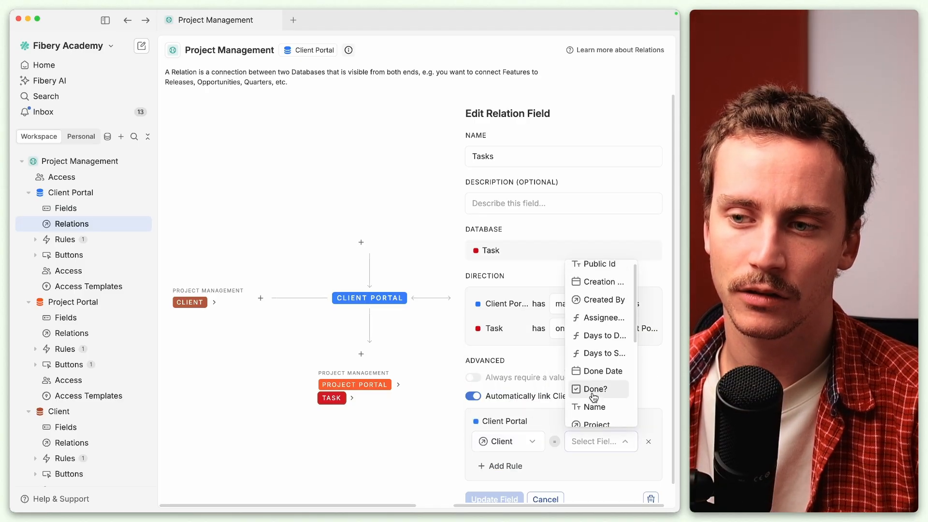
click(592, 408)
click(497, 498)
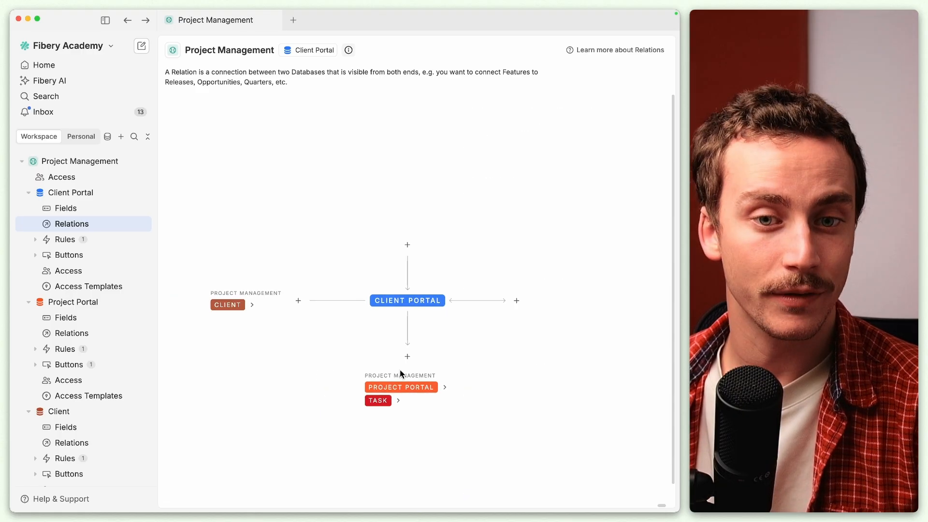
View the Client Portal database access, and compare its Editor and Commenter access templates
click(83, 272)
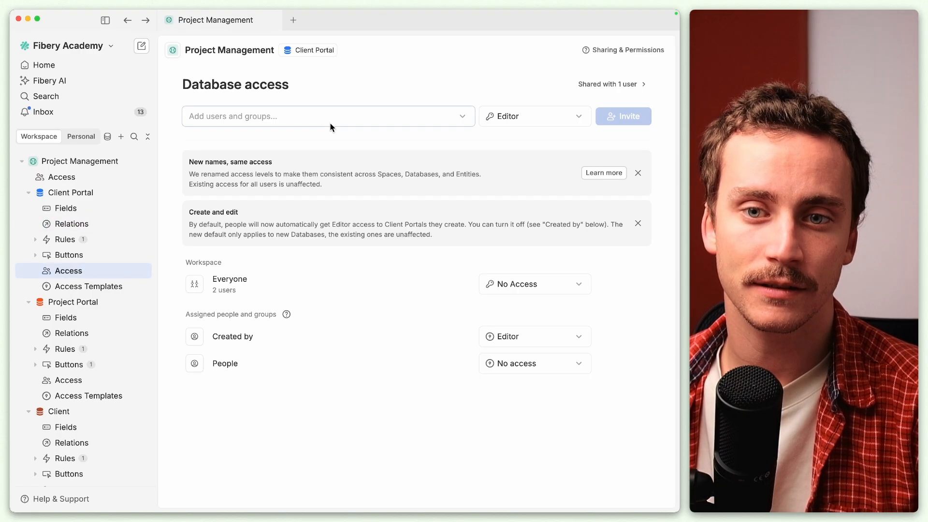
click(93, 287)
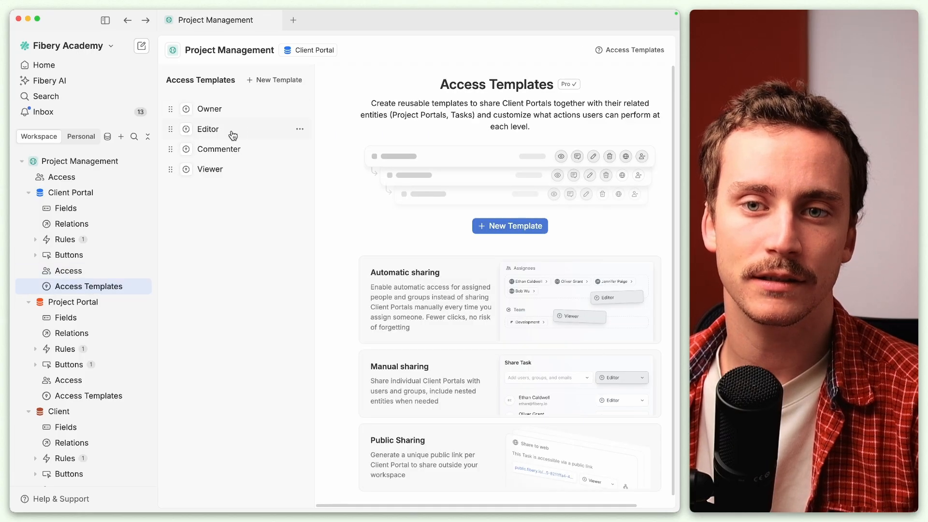
click(233, 131)
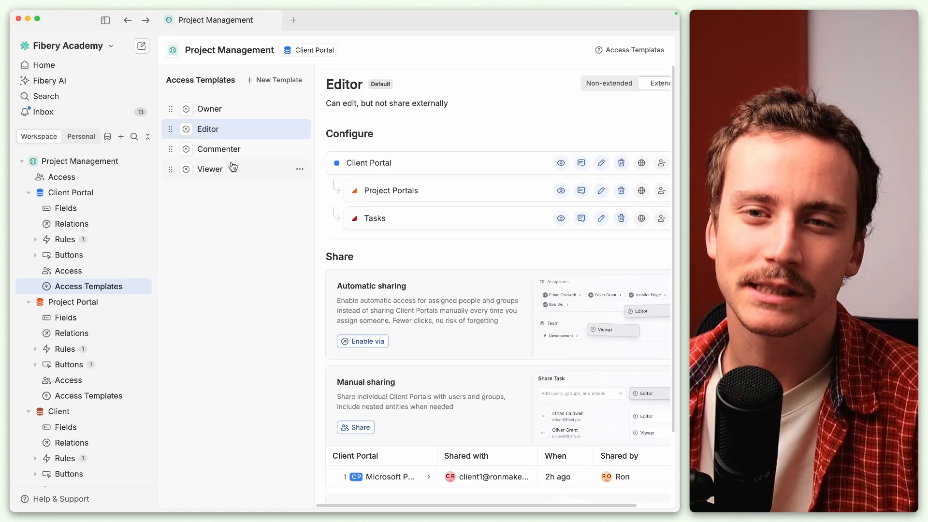
click(216, 151)
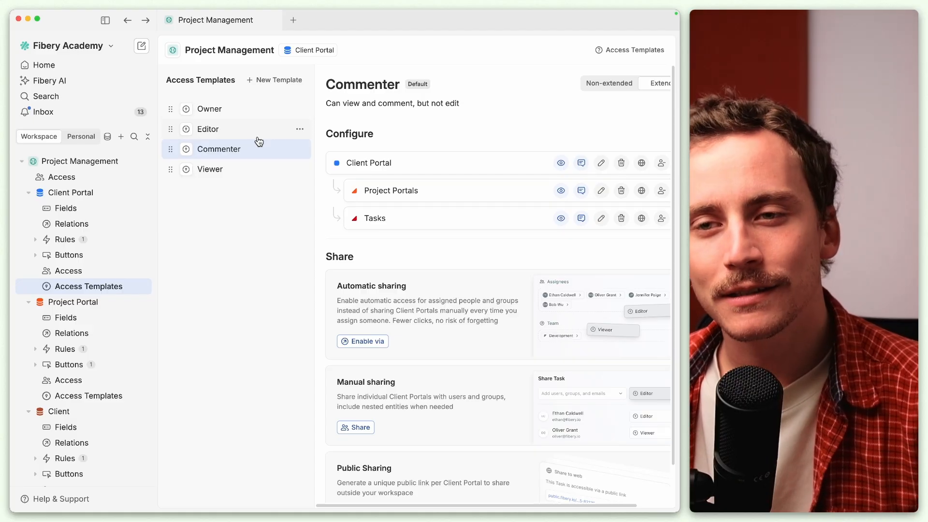
click(239, 130)
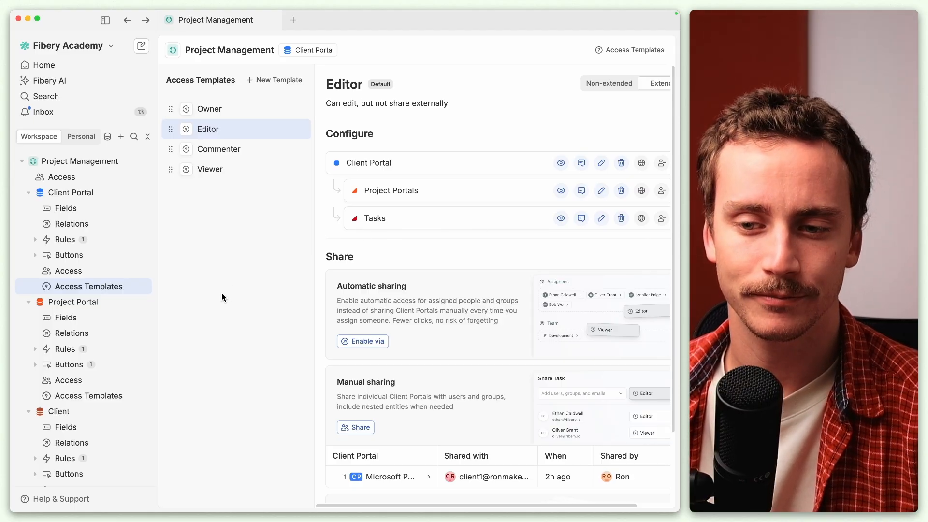
Open the Microsoft Portal entry in the Client Portal database and hide its Tasks section
scroll(78, 319, down, 1)
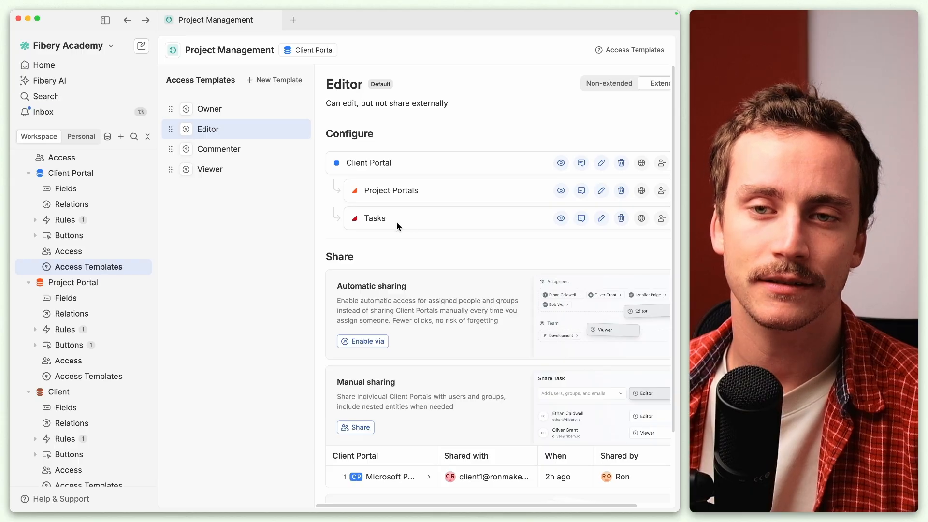
click(86, 178)
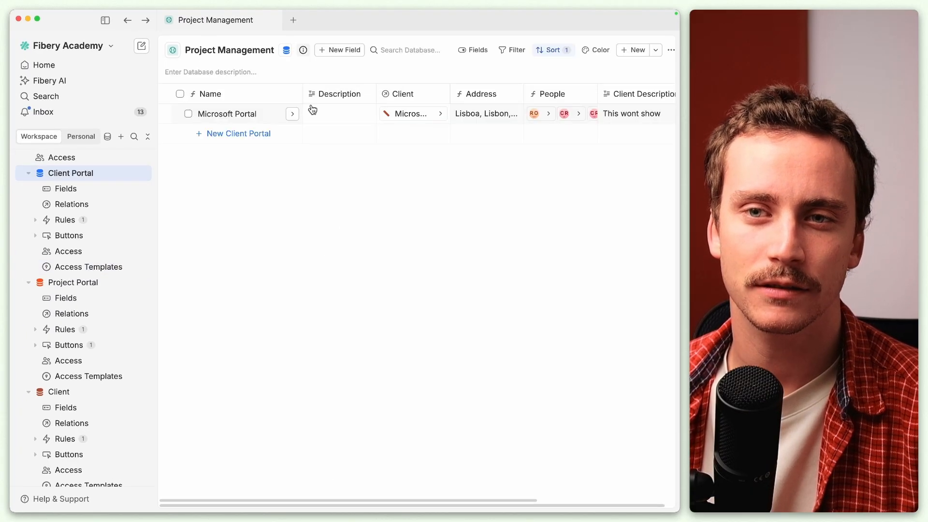
click(290, 114)
scroll(302, 271, down, 2)
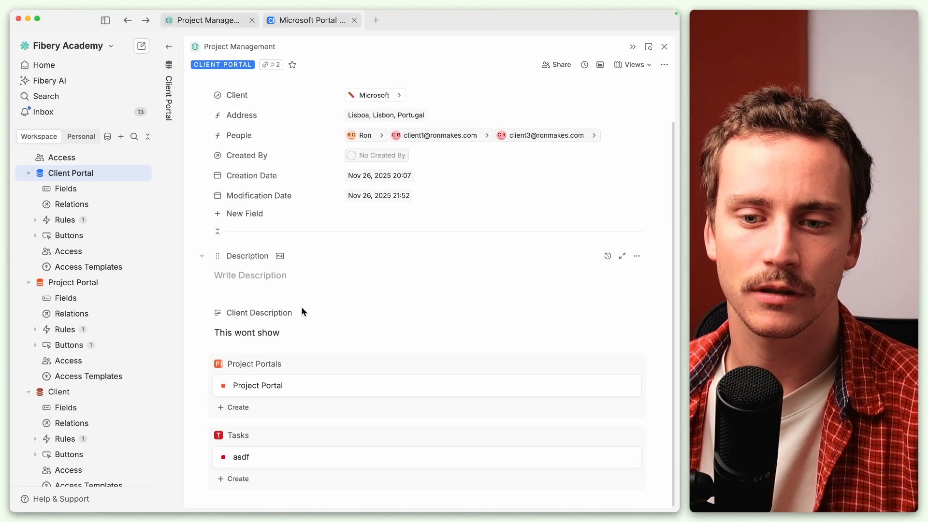
click(635, 435)
click(599, 357)
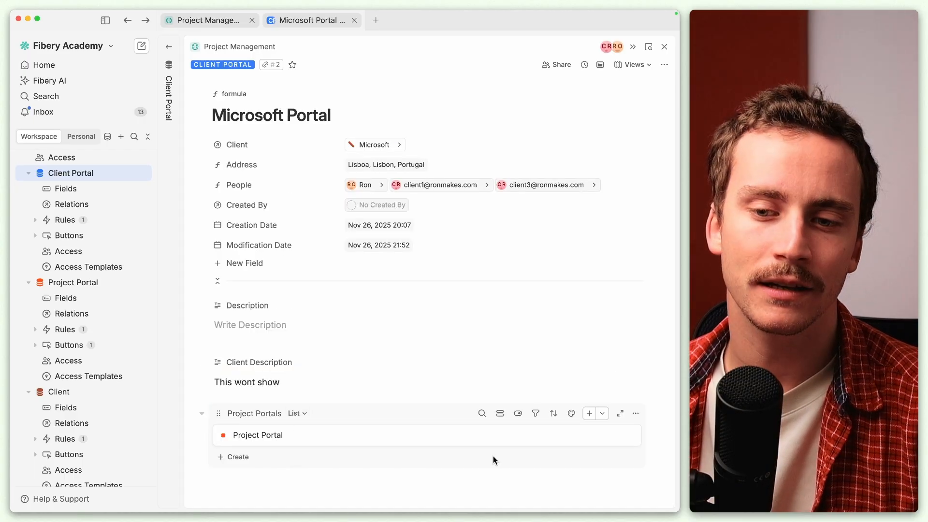
Open the Project Portal from the Microsoft Portal and link Task 1 to its Tasks
click(462, 436)
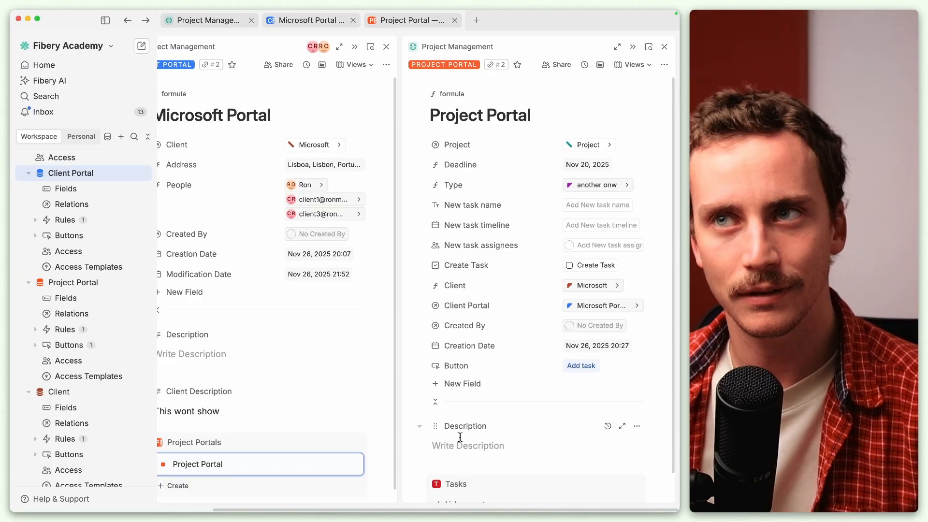
scroll(459, 371, down, 1)
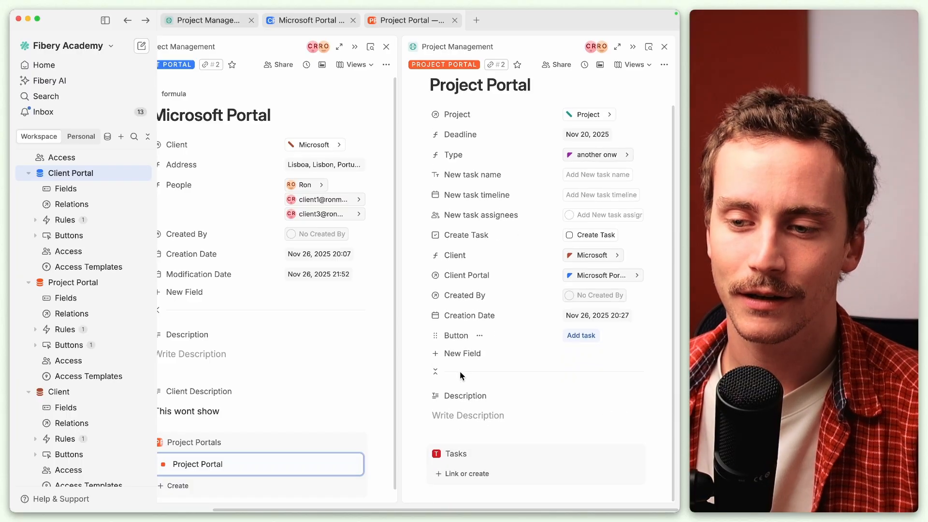
click(466, 473)
click(493, 356)
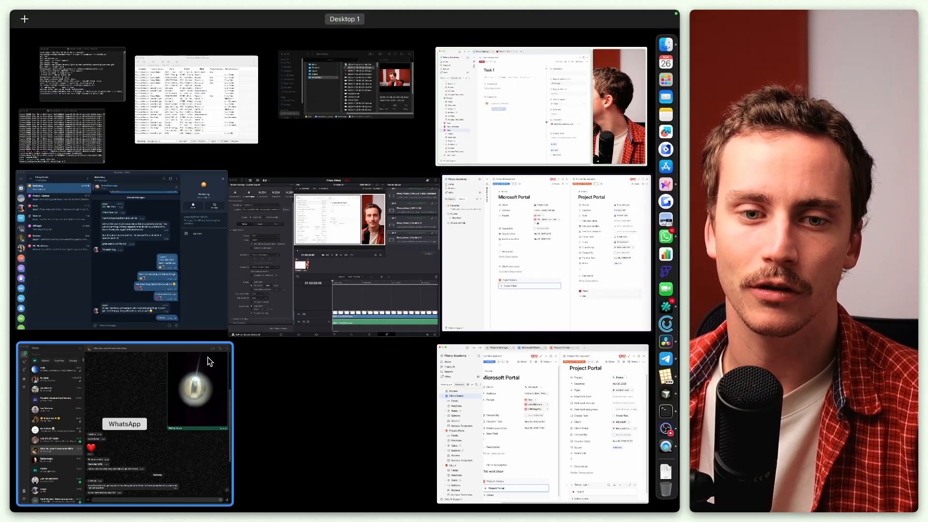
Switch to the guest's Fibery window in Arc and link the existing task asdf to the Project Portal
click(552, 407)
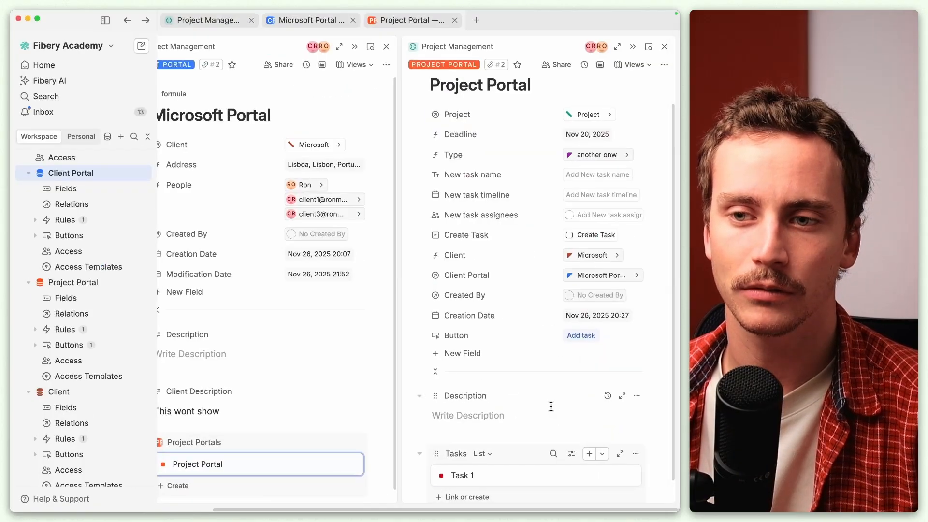
key(super+Tab)
key(super+Tab)
key(super+Tab)
key(super+Tab)
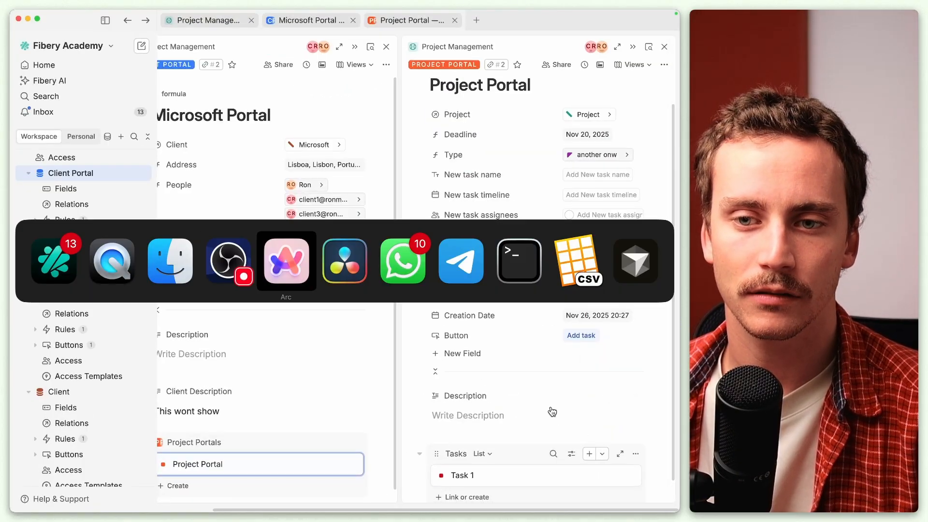
click(461, 395)
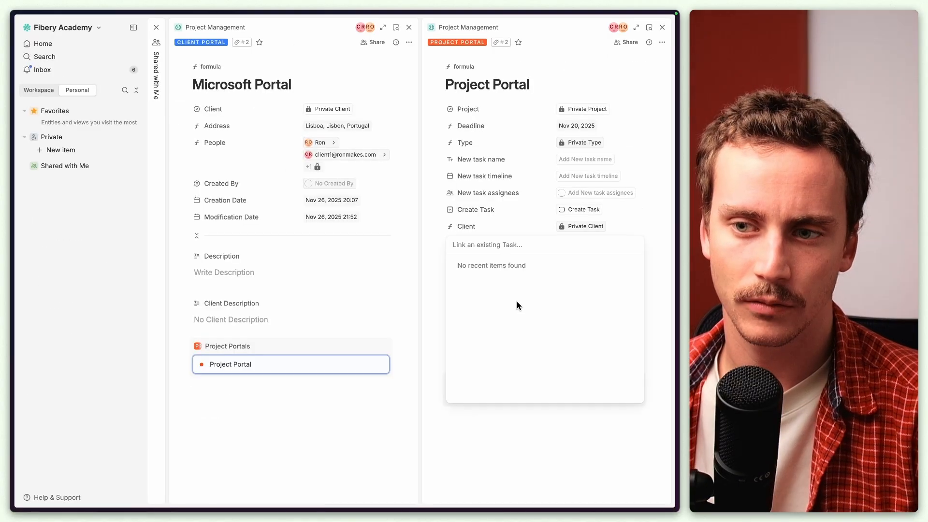
text(asdf)
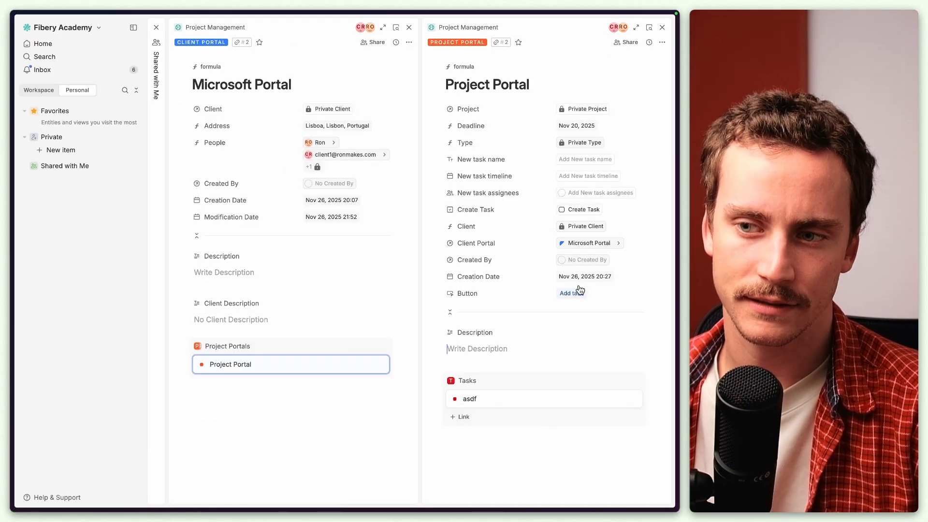
Run the Add task form with the client as assignee, the name "exam[ple" and the timeline Oct 29 to Oct 30, 2025
click(574, 292)
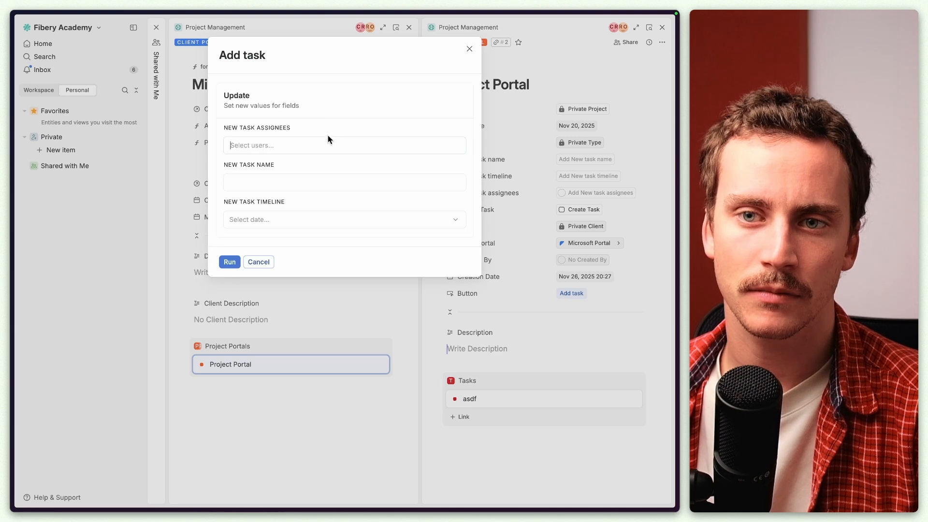
click(319, 147)
click(297, 191)
click(257, 232)
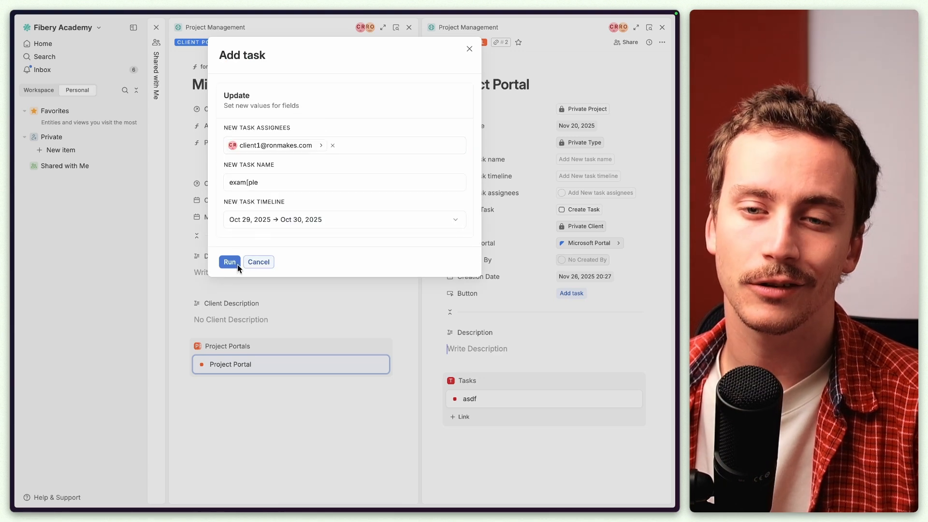
click(237, 264)
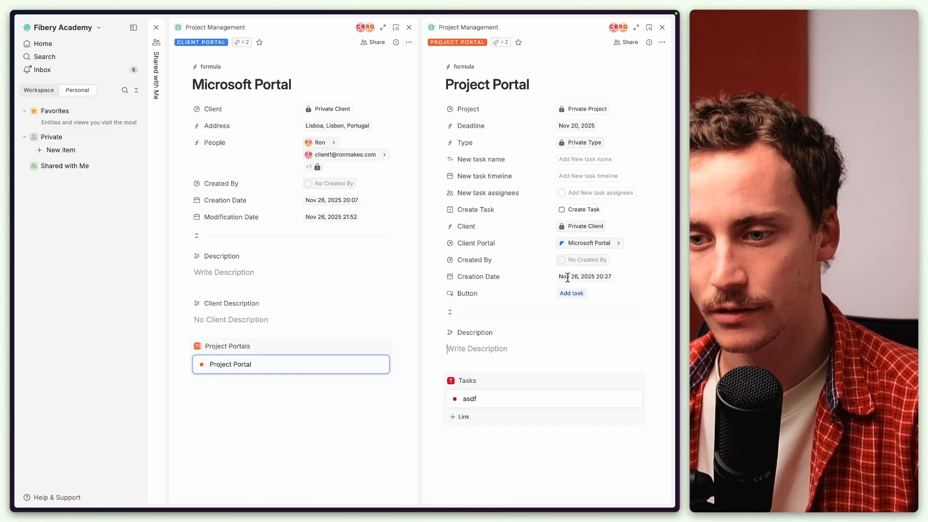
In the admin's Fibery window, open the exam[ple task from the Project Portal and examine which users it is shared with
click(535, 348)
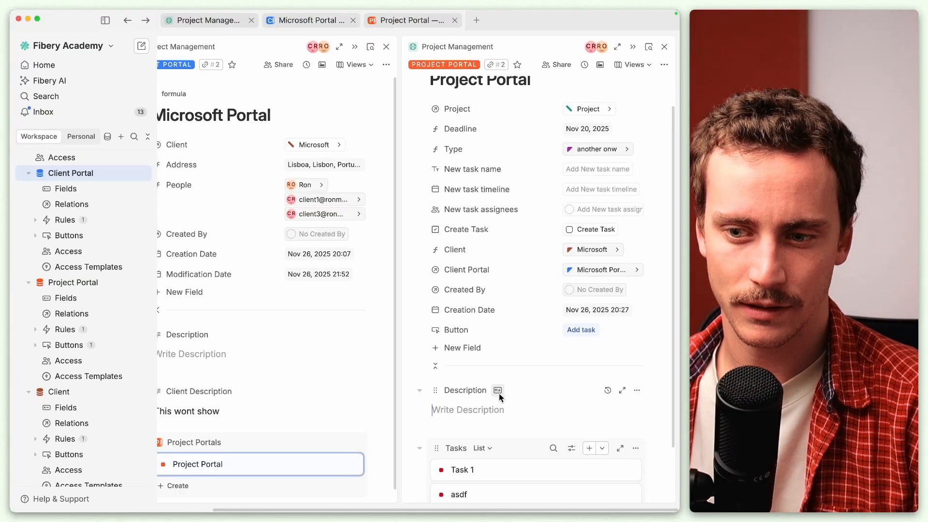
scroll(499, 393, down, 3)
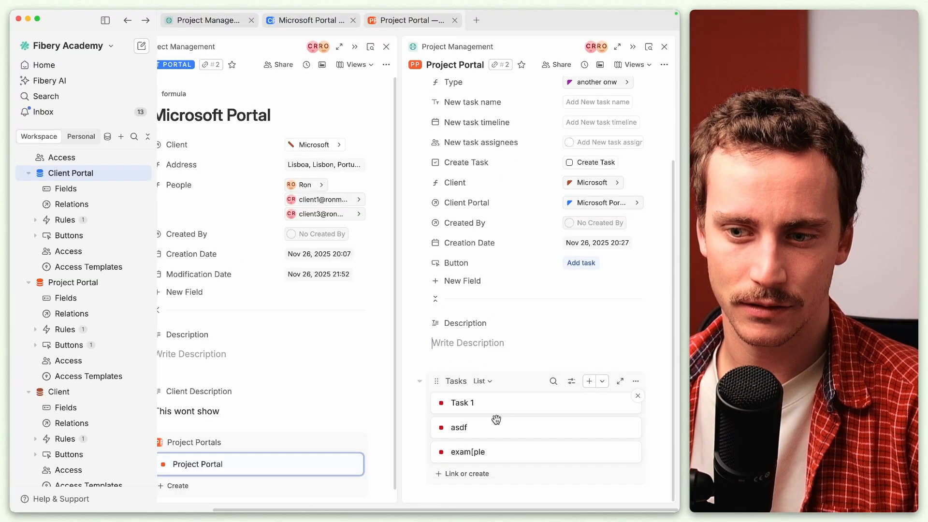
click(474, 454)
click(545, 64)
click(532, 86)
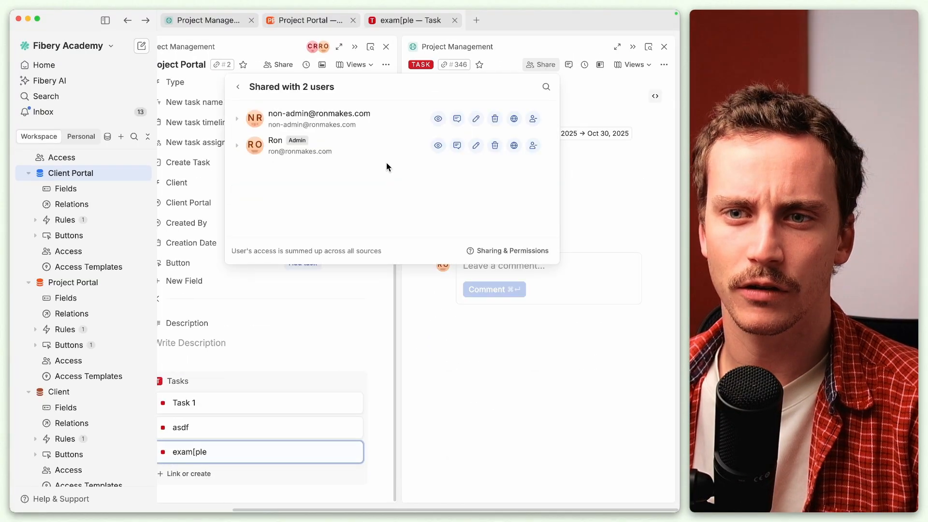
Examine the exam[ple task's fields, including its Assignees, Project Portal, Client, Client Portal and Project values
key(Escape)
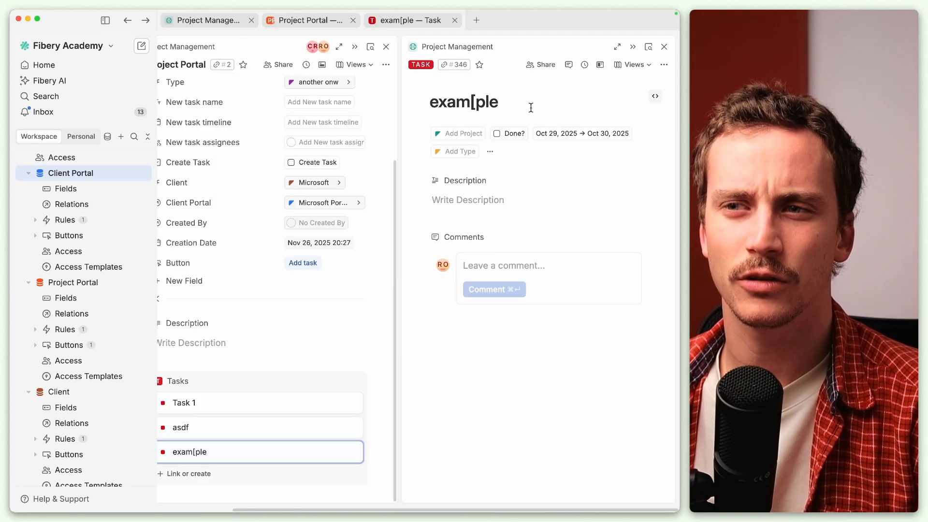
click(655, 96)
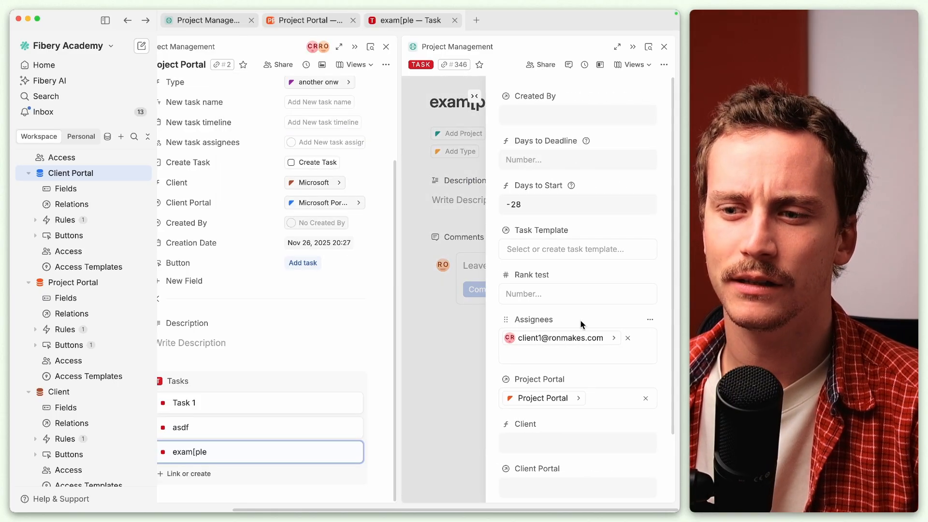
scroll(580, 324, down, 2)
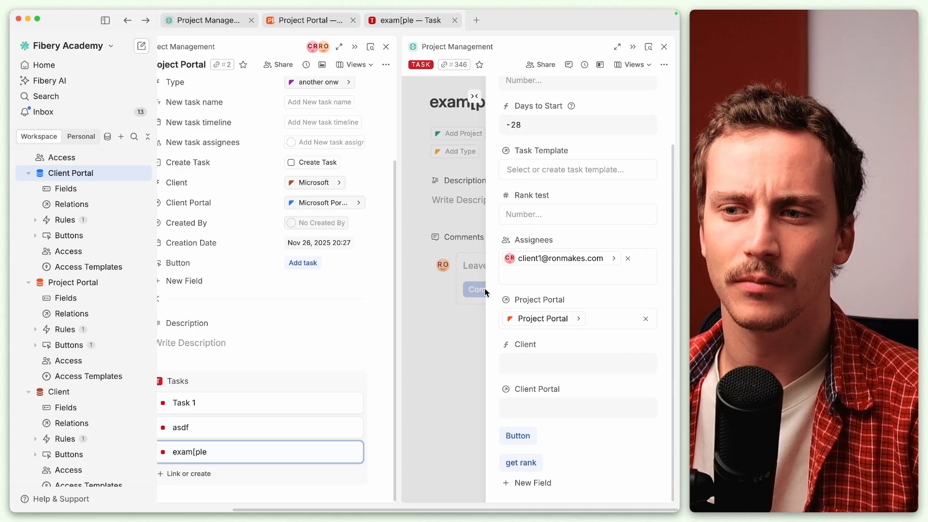
scroll(559, 283, up, 1)
scroll(559, 283, up, 2)
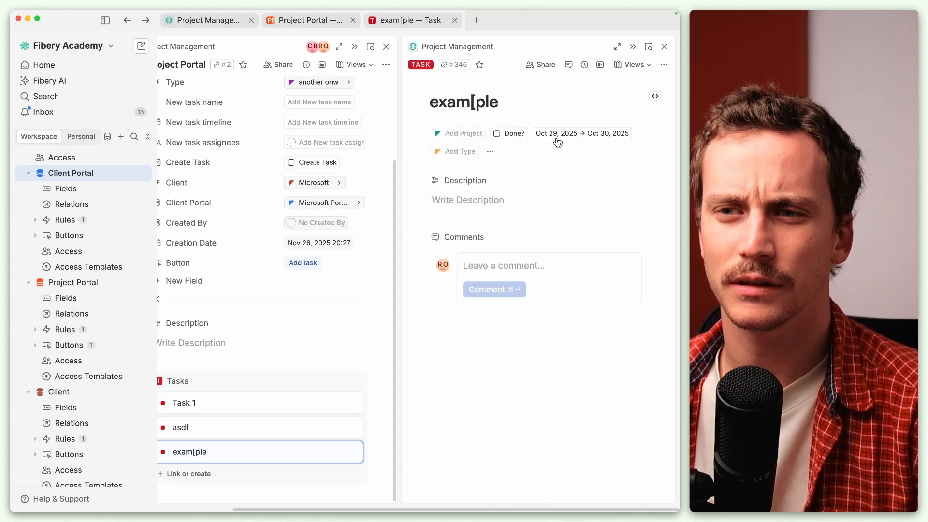
click(490, 154)
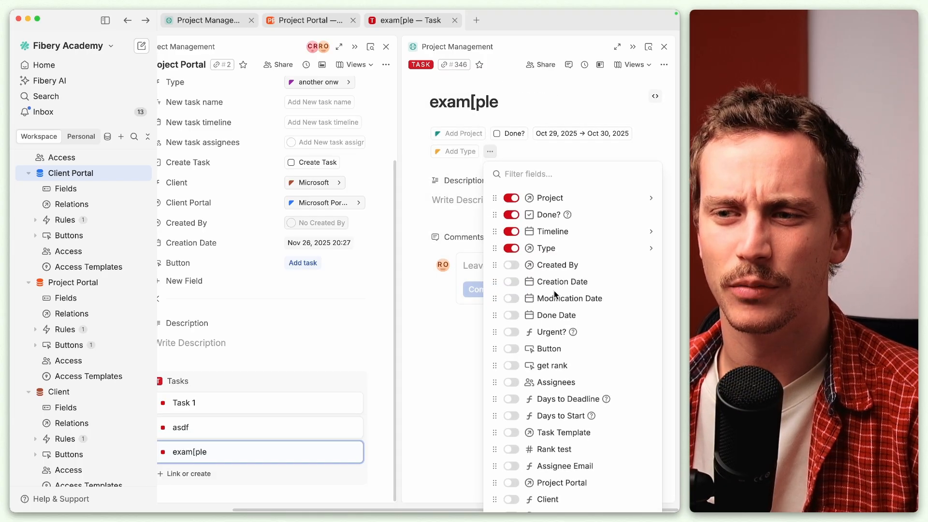
click(457, 134)
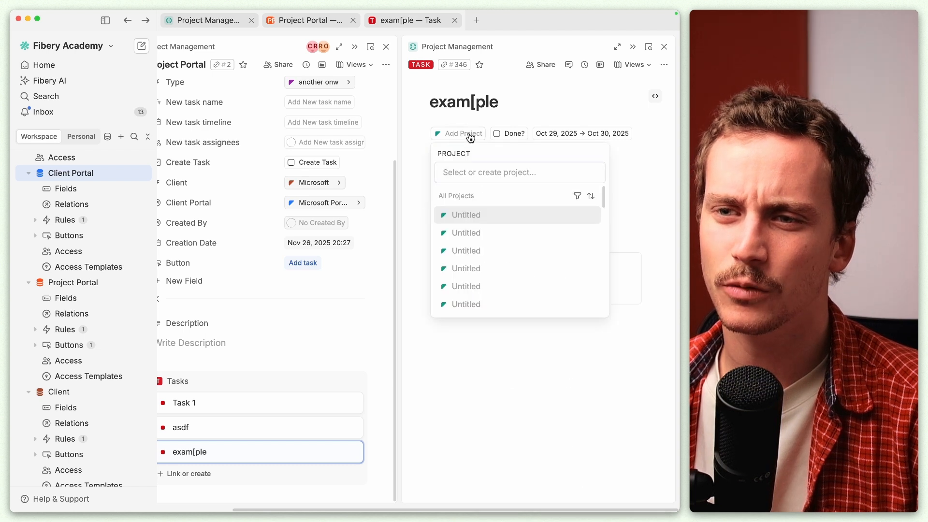
click(637, 166)
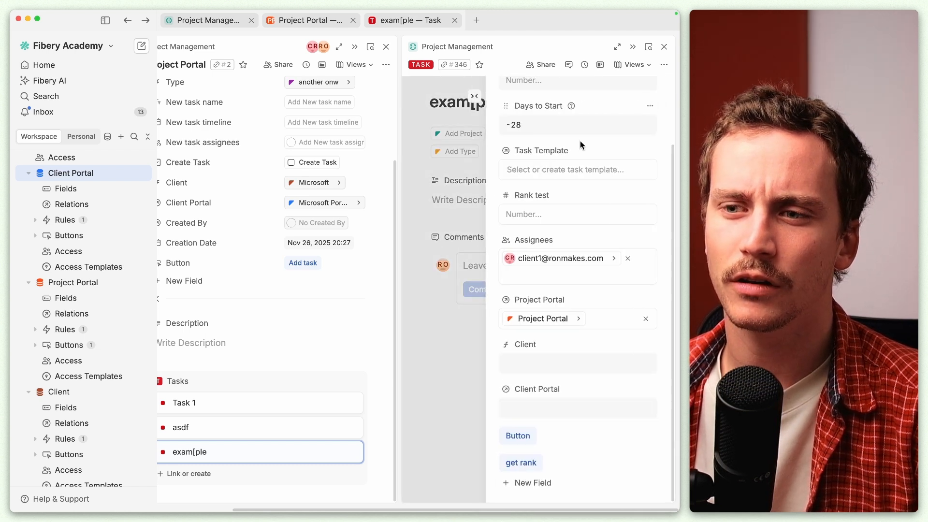
click(442, 368)
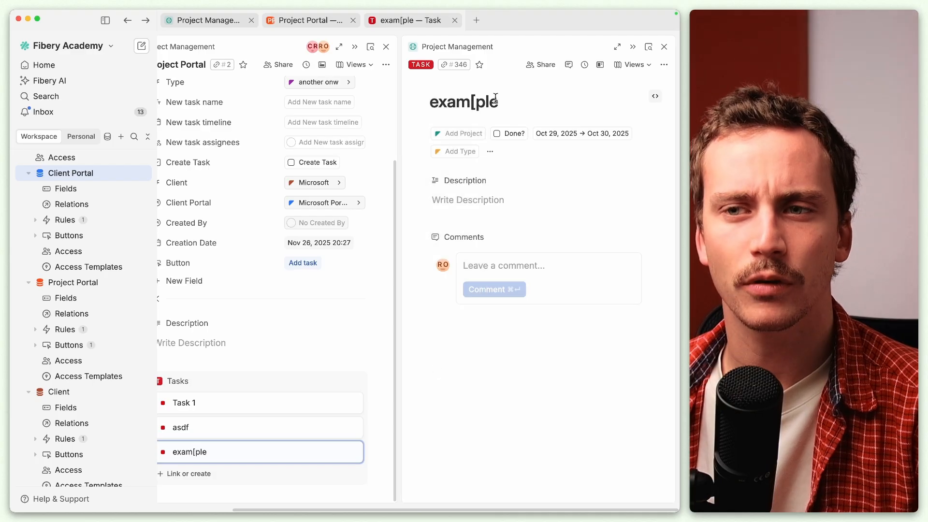
Open the Project Portal database's Create Task rule at its Add Tasks Item action
scroll(257, 208, left, 2)
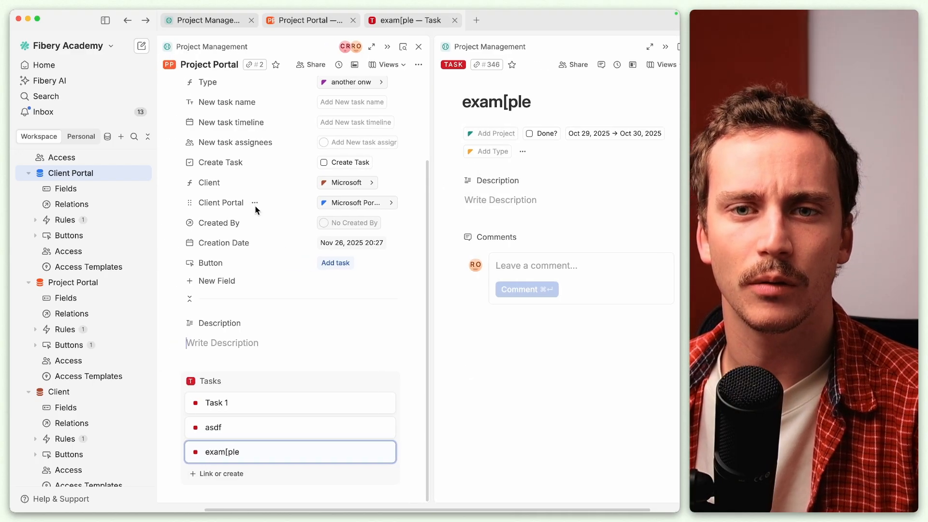
scroll(256, 208, up, 3)
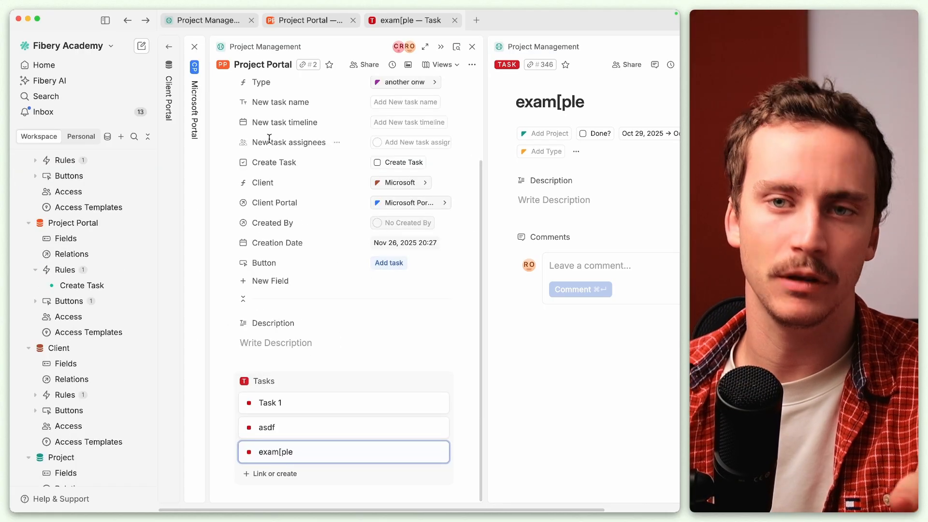
scroll(220, 117, up, 3)
scroll(323, 239, down, 3)
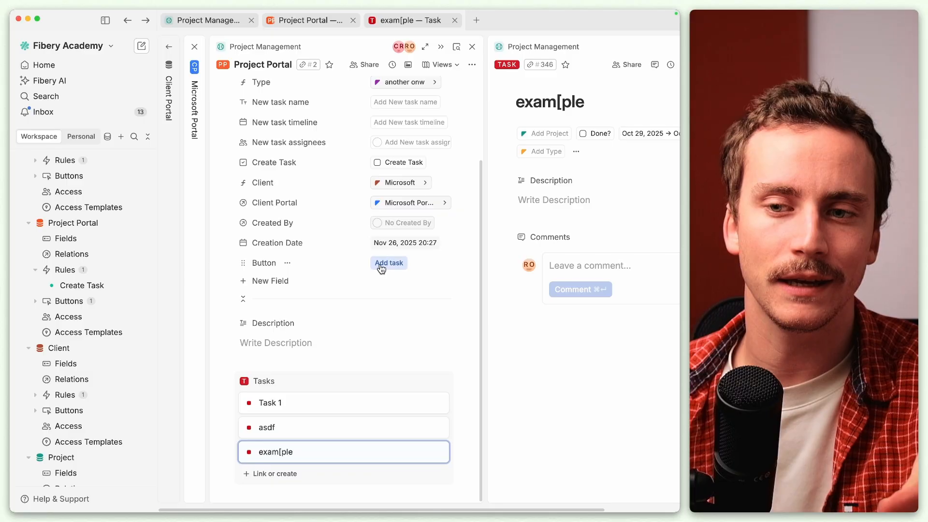
click(98, 269)
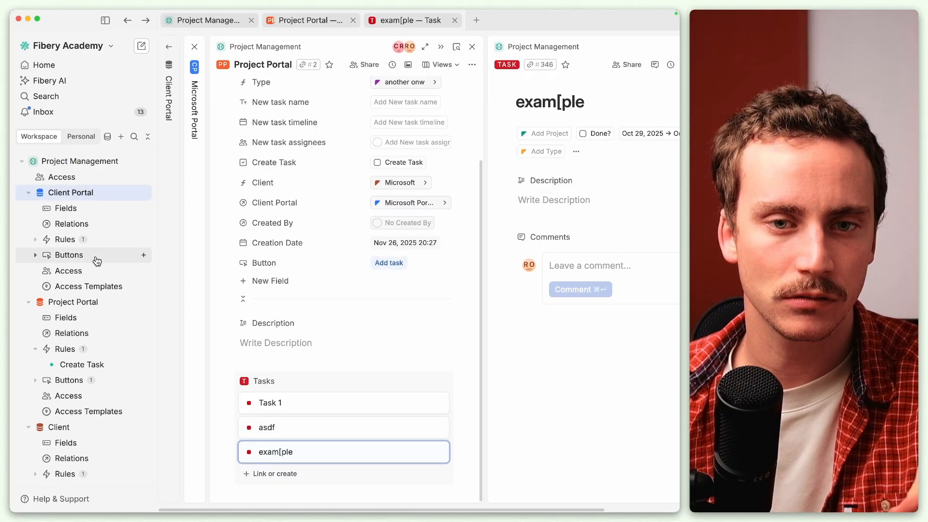
scroll(270, 367, down, 10)
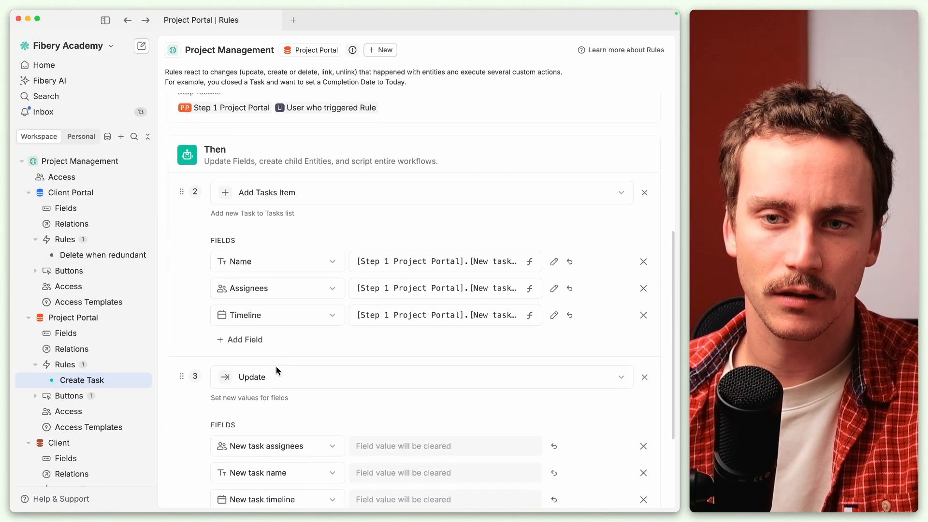
Add a Project Portal field to the rule's Add Tasks Item action and try to give it a formula value
click(245, 330)
click(247, 333)
click(264, 260)
click(554, 333)
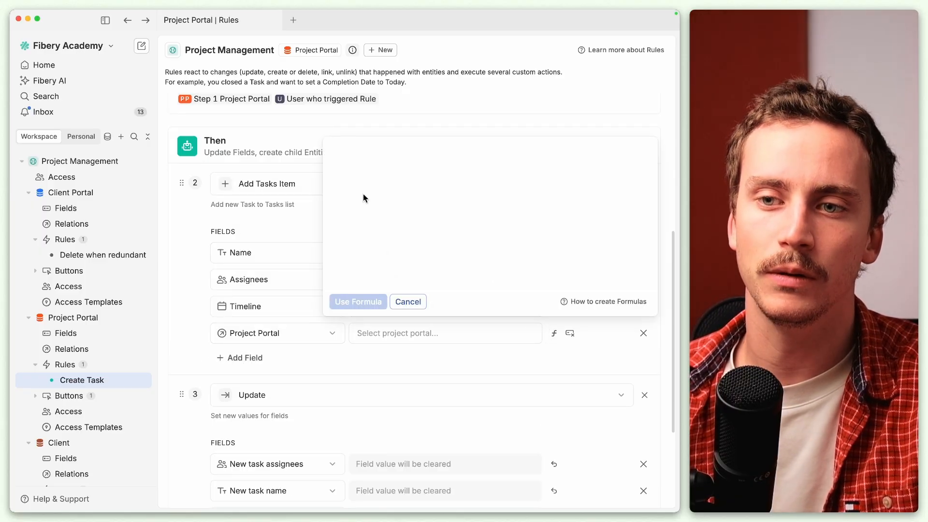
click(413, 202)
click(358, 301)
Change the added field to Project with the formula [Step 1 Project Portal].Project, and save the rule
click(278, 332)
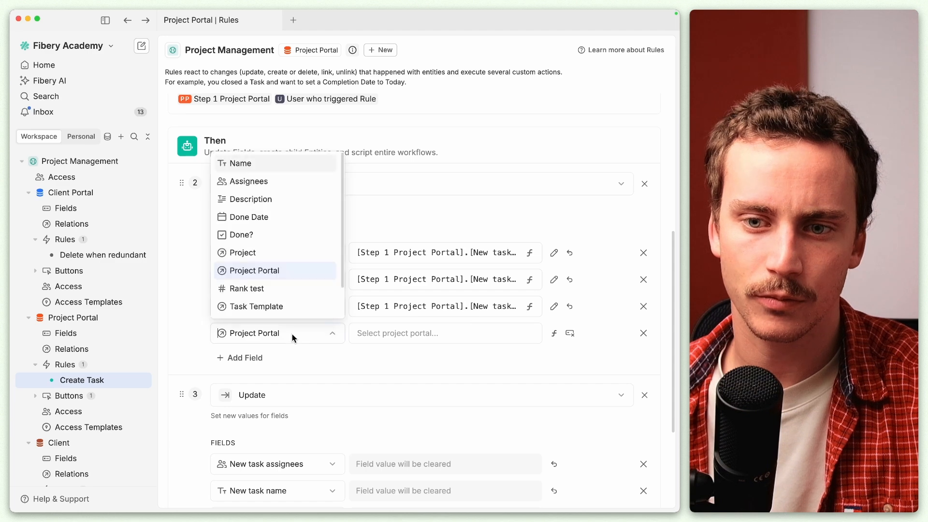
click(275, 251)
click(554, 333)
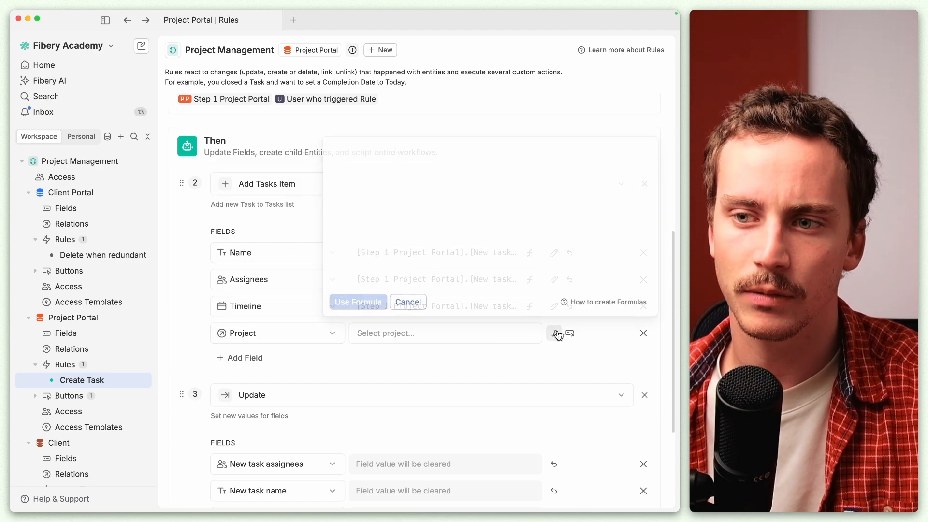
click(408, 202)
click(358, 300)
scroll(363, 309, down, 3)
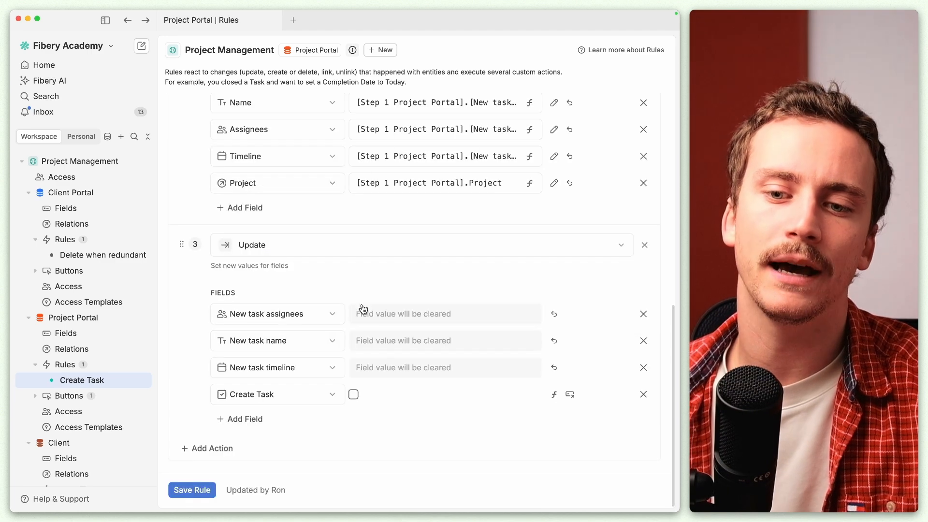
click(198, 490)
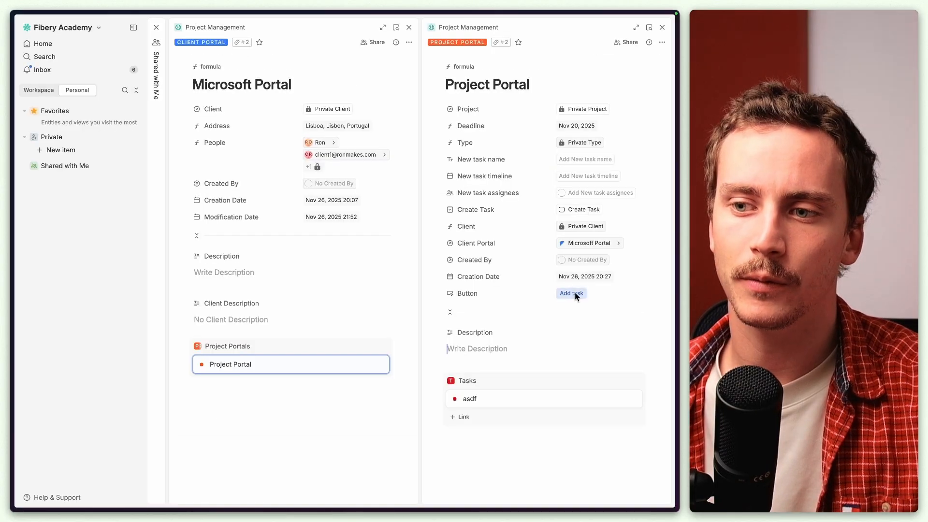
In the guest's Fibery window, run the Add task form with the non-admin user as assignee, name "test" and timeline Oct 29 to Oct 30, 2025
click(572, 293)
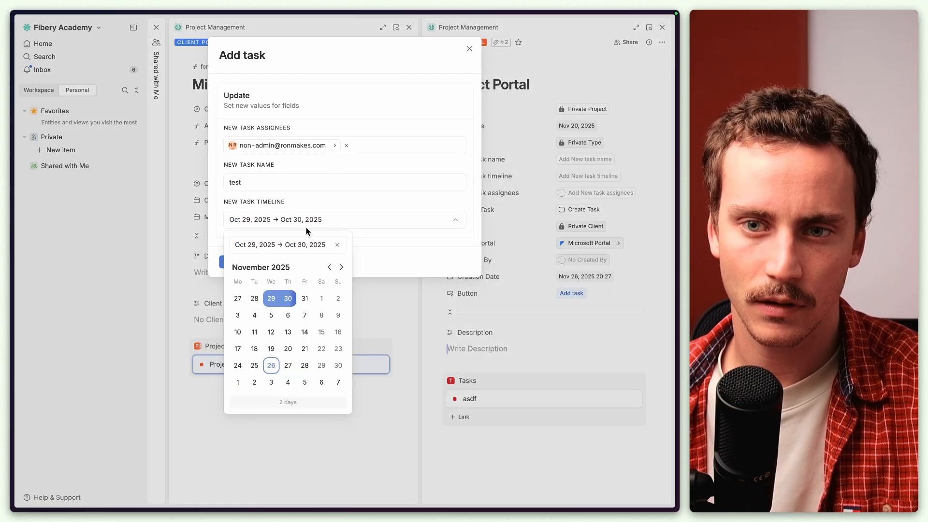
click(317, 203)
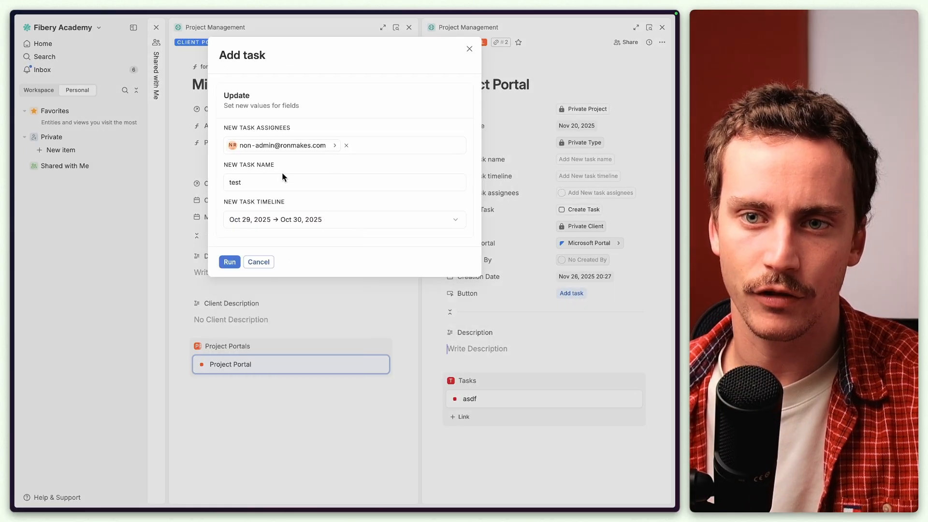
click(236, 263)
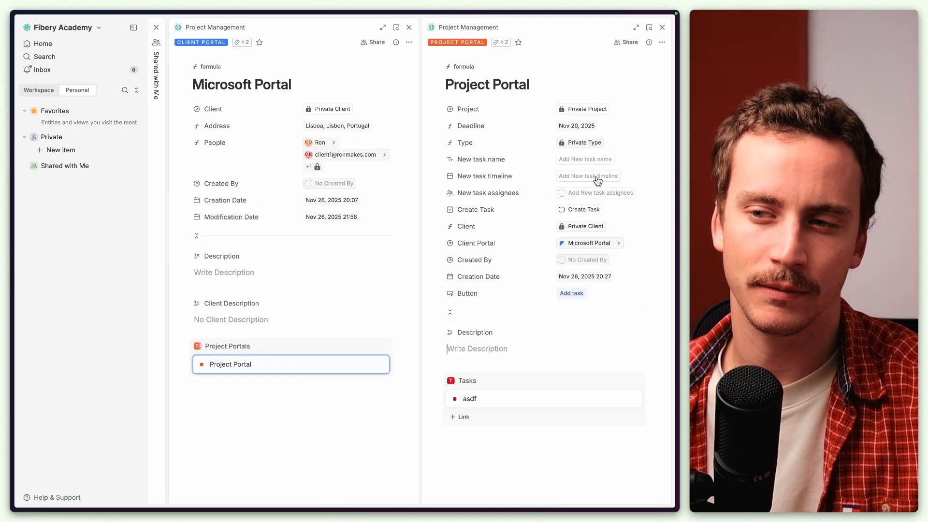
Reload the guest's workspace and open the test task from the Project Portal to check its Project field
click(511, 348)
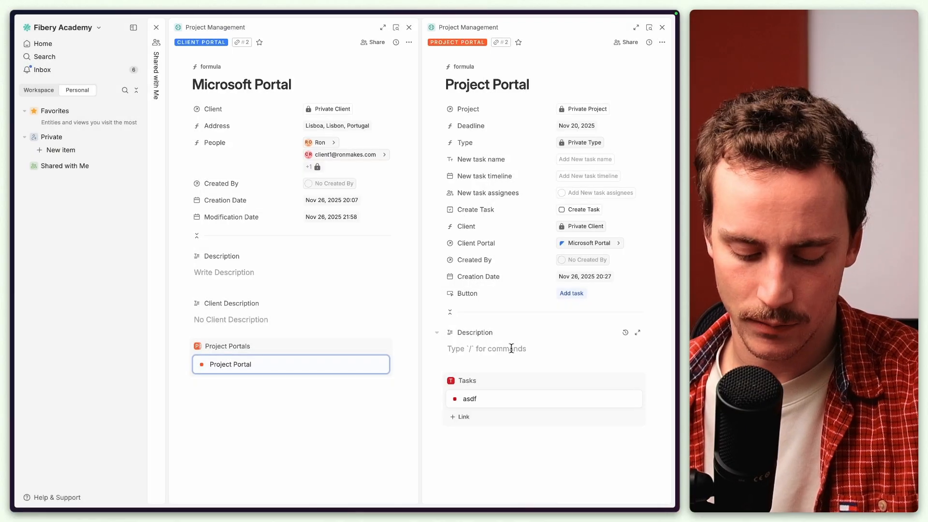
key(super+r)
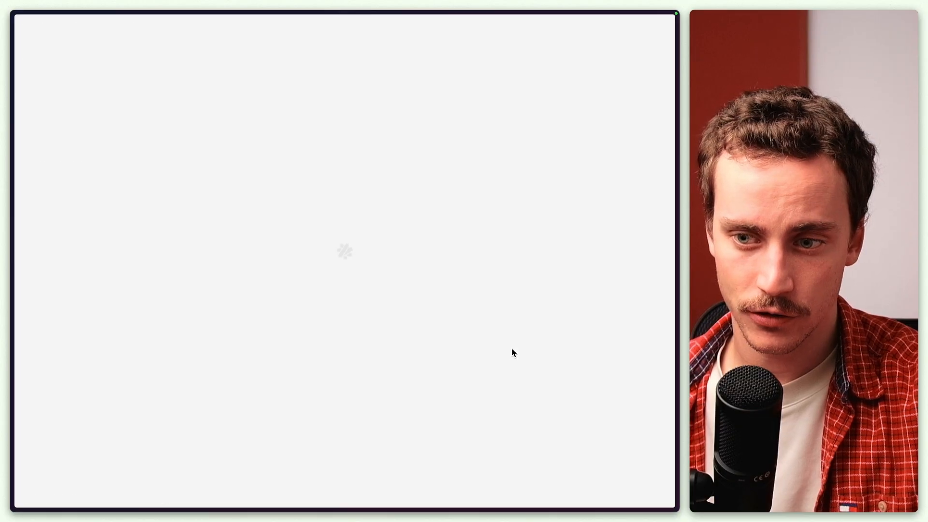
click(489, 422)
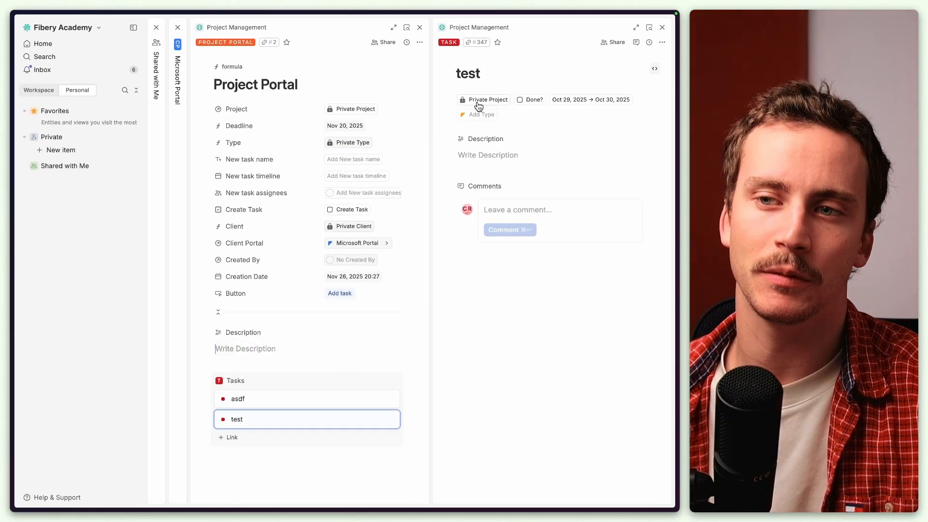
mouse_move(491, 102)
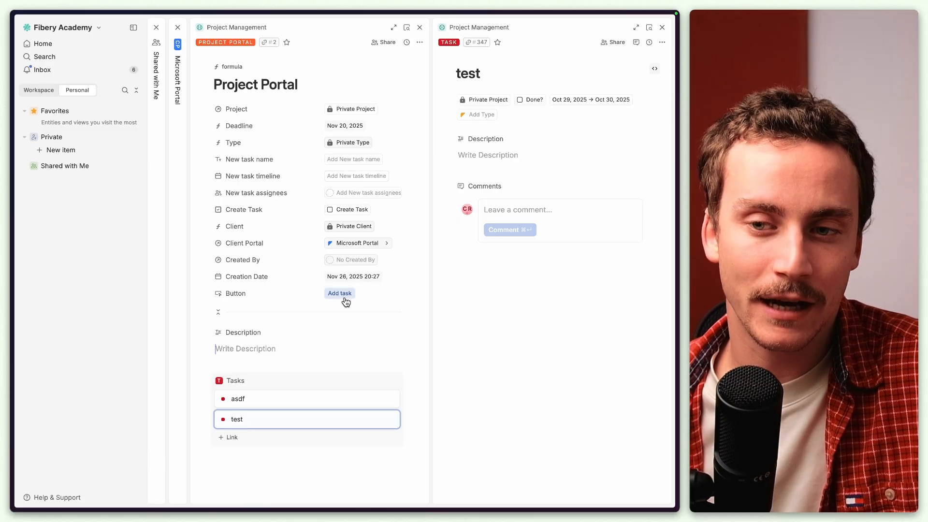
Run the Add task form with the client as assignee, the name "asdf" and the timeline Nov 26 to Nov 27, 2025
click(344, 297)
click(308, 142)
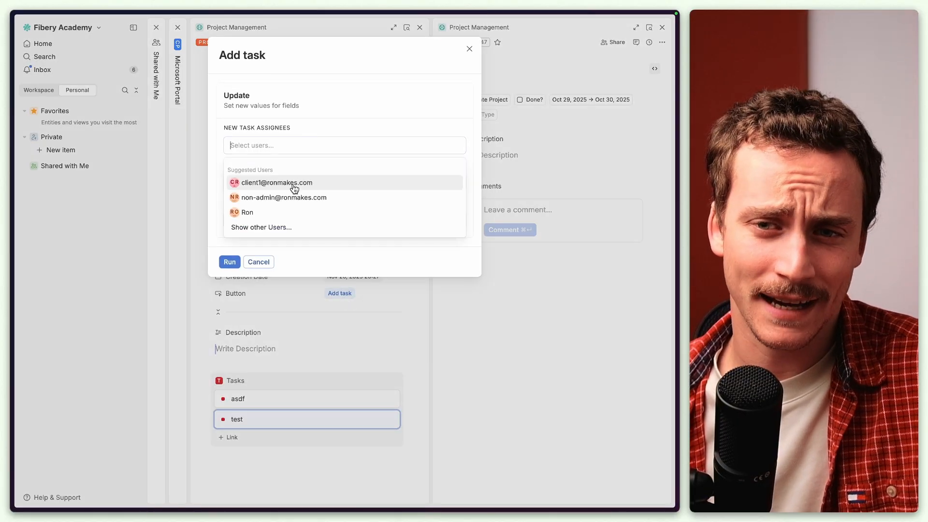
click(296, 182)
key(Escape)
click(271, 186)
text(asdf)
click(256, 222)
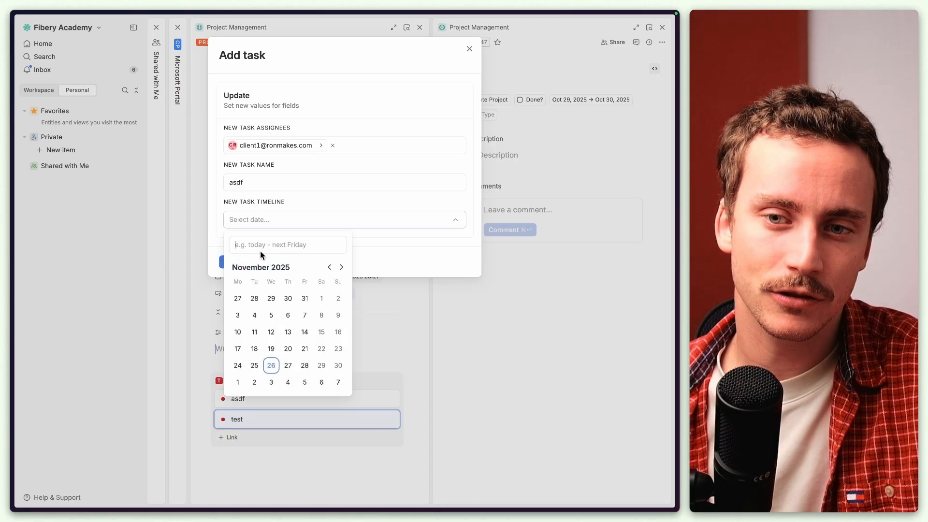
click(271, 365)
click(288, 365)
click(396, 235)
click(222, 261)
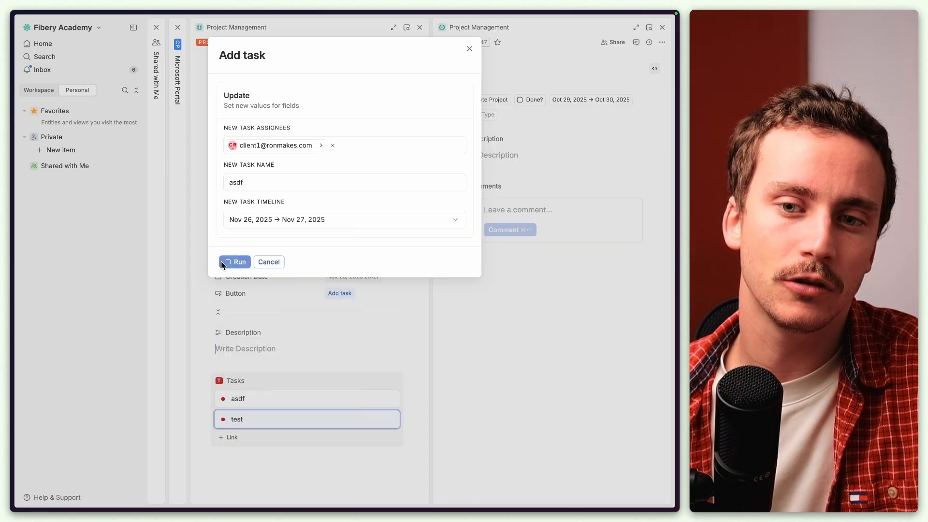